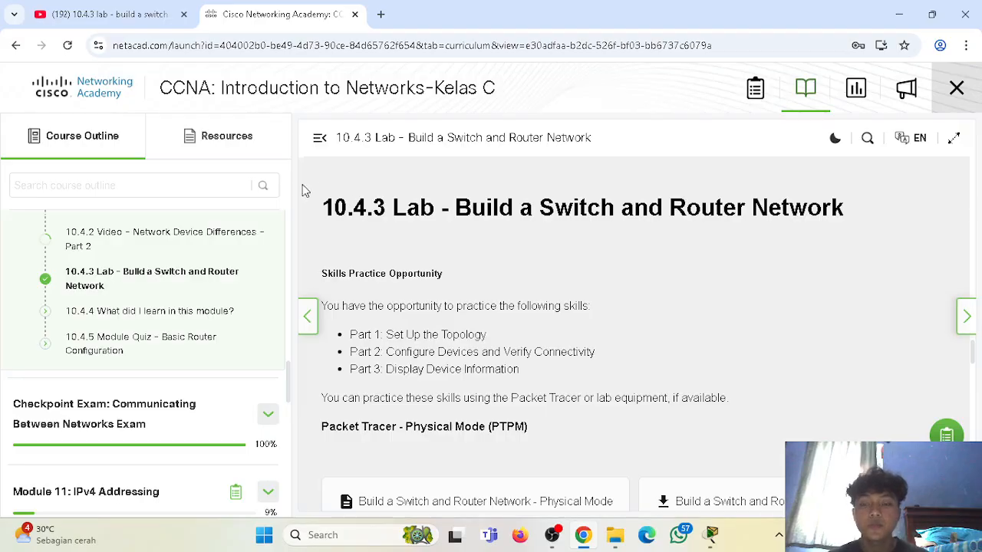
pyautogui.moveTo(319, 204); pyautogui.dragTo(386, 204)
pyautogui.moveTo(456, 207); pyautogui.dragTo(779, 247)
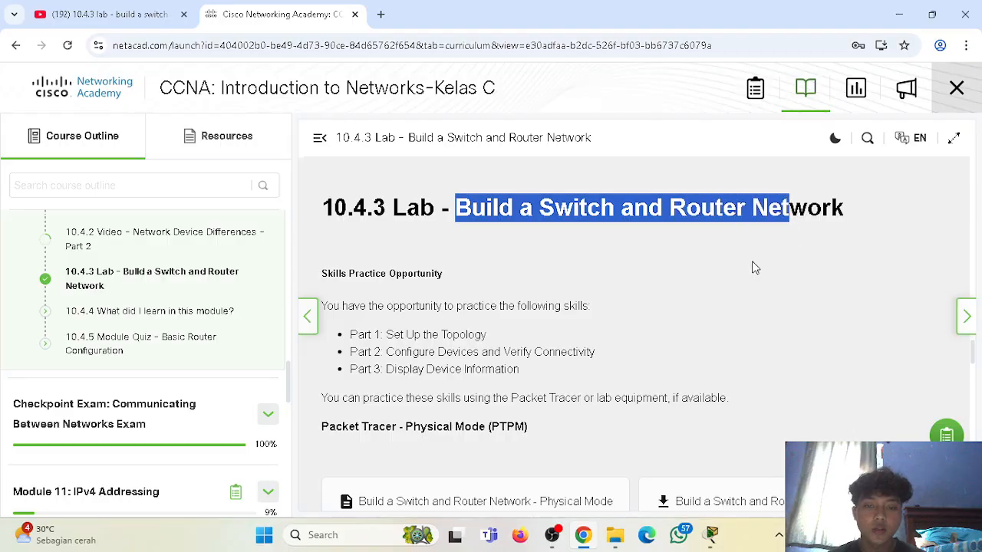
pyautogui.click(779, 247)
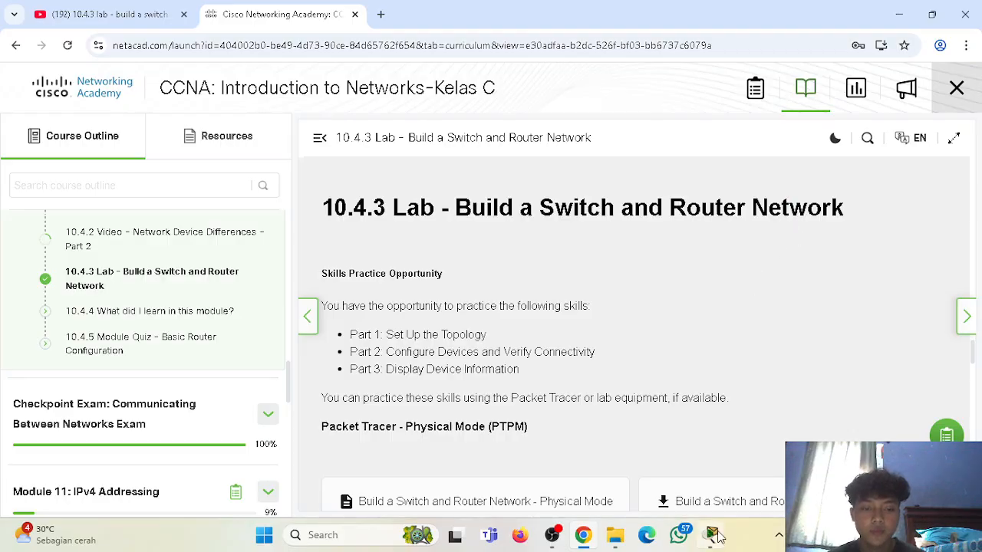
# Switch to Cisco Packet Tracer and examine the activity's Addressing Table and its objectives.
pyautogui.click(712, 535)
pyautogui.scroll(-5, 115, 168)
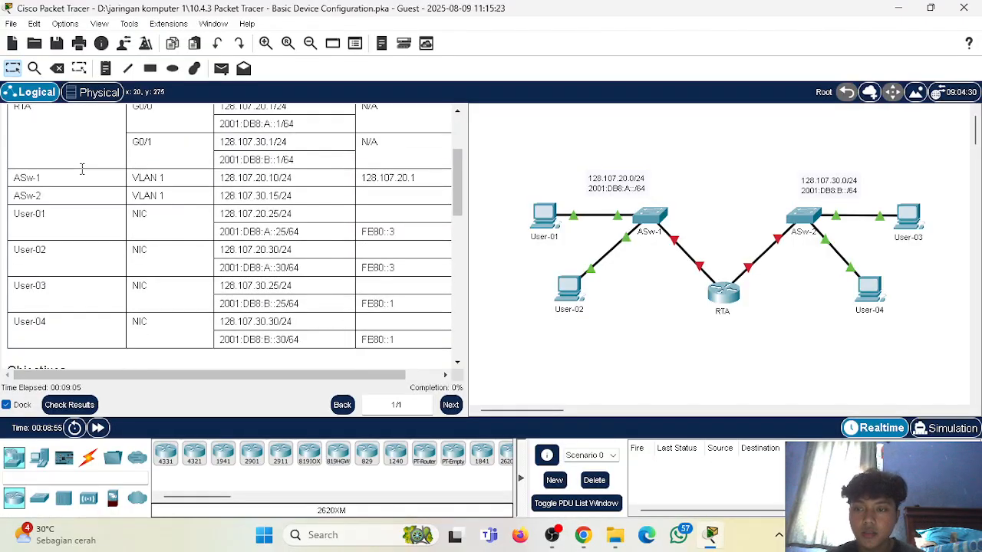
pyautogui.scroll(1, 136, 205)
pyautogui.scroll(4, 136, 205)
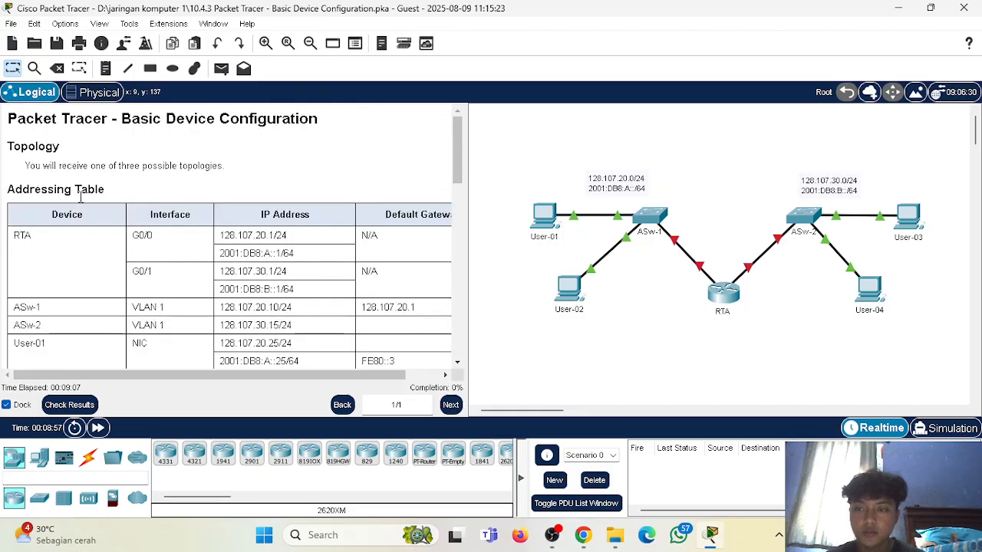
pyautogui.scroll(-2, 59, 225)
pyautogui.scroll(-4, 59, 224)
pyautogui.scroll(1, 59, 224)
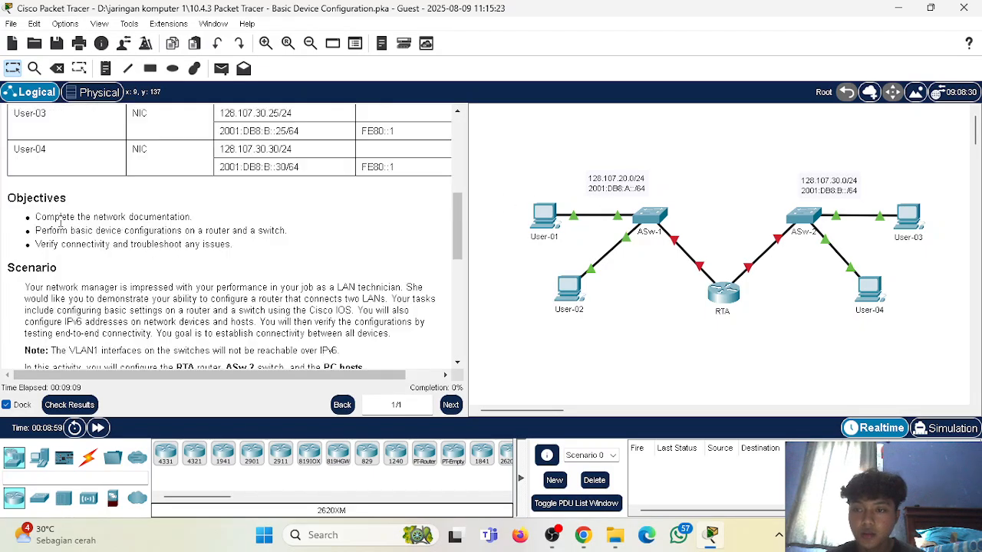
pyautogui.moveTo(33, 217); pyautogui.dragTo(192, 218)
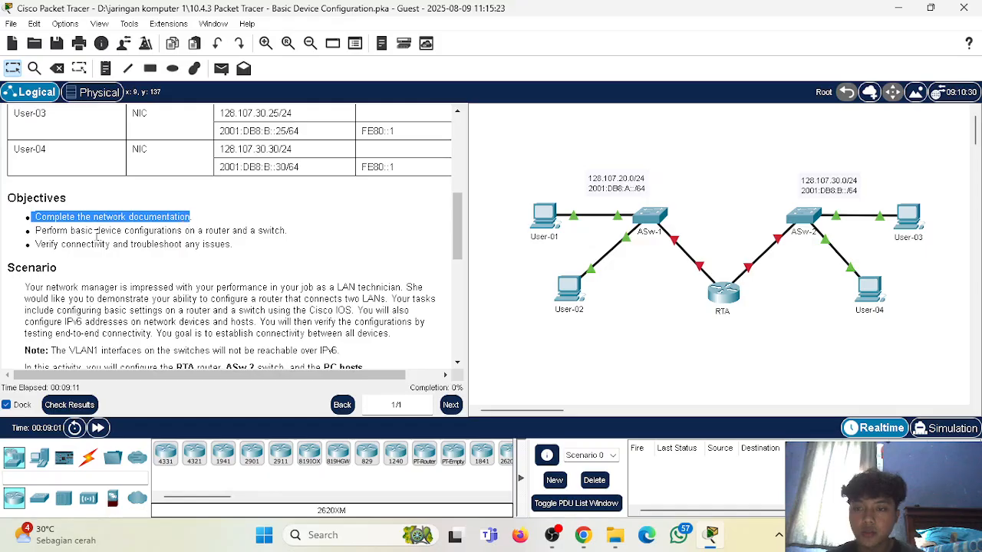
pyautogui.moveTo(34, 231); pyautogui.dragTo(285, 232)
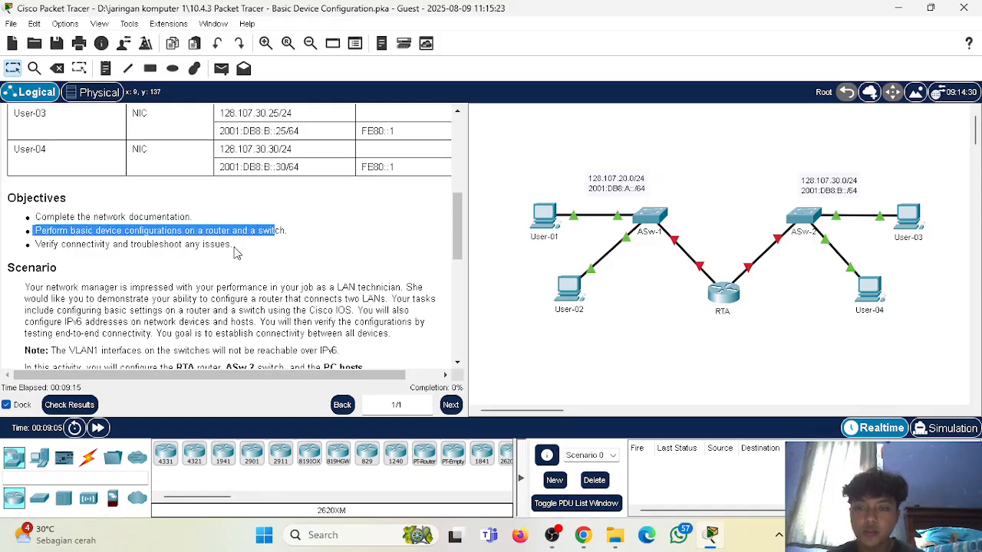
pyautogui.moveTo(40, 244); pyautogui.dragTo(231, 245)
# Examine the scenario and the requirements list, focusing on the user EXEC and encrypted privileged EXEC password rules.
pyautogui.scroll(-5, 213, 264)
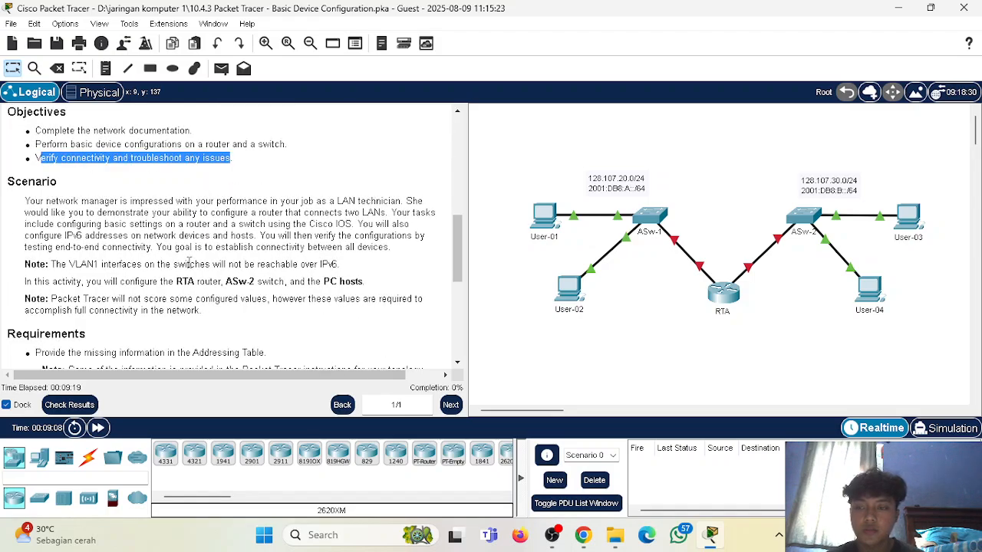
pyautogui.scroll(-4, 115, 237)
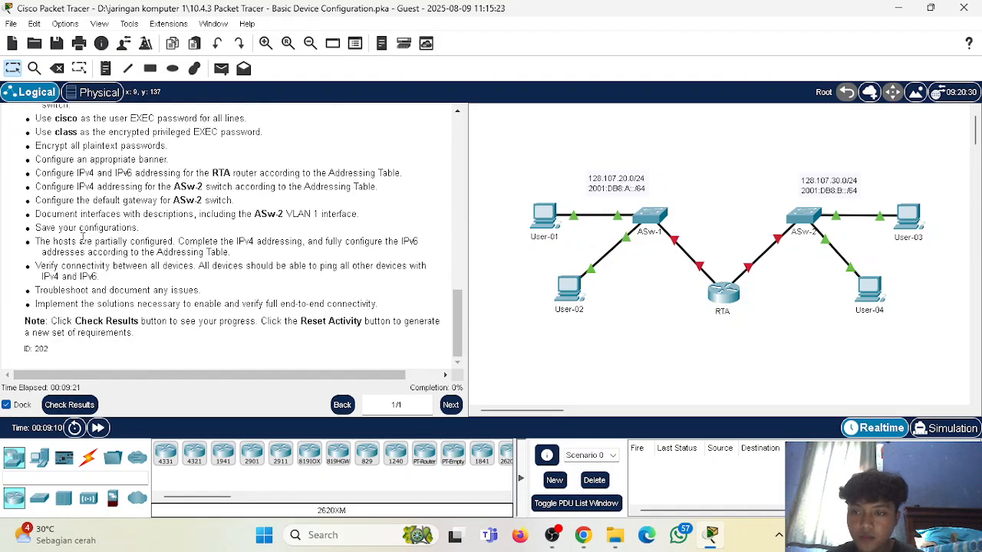
pyautogui.scroll(5, 81, 236)
pyautogui.scroll(-1, 38, 228)
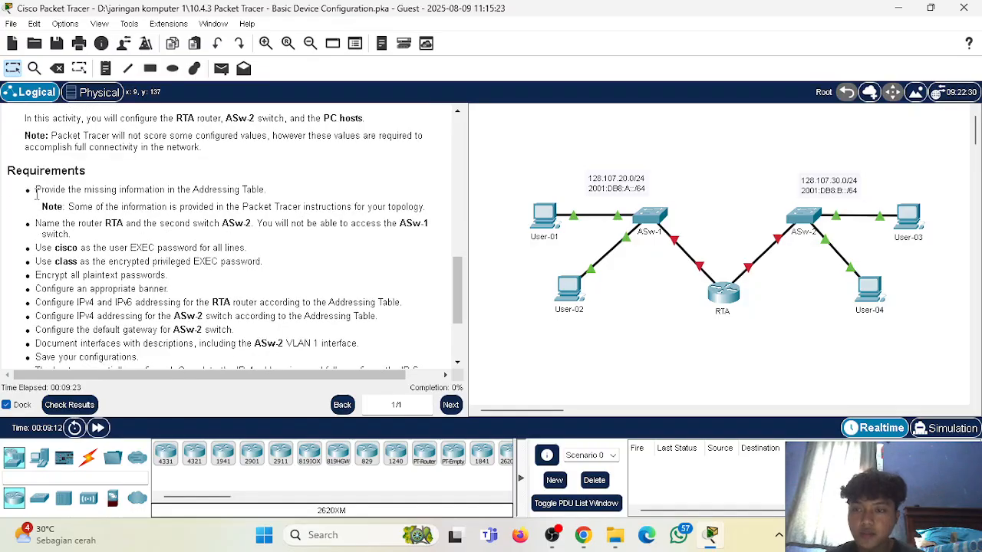
pyautogui.moveTo(36, 248); pyautogui.dragTo(247, 250)
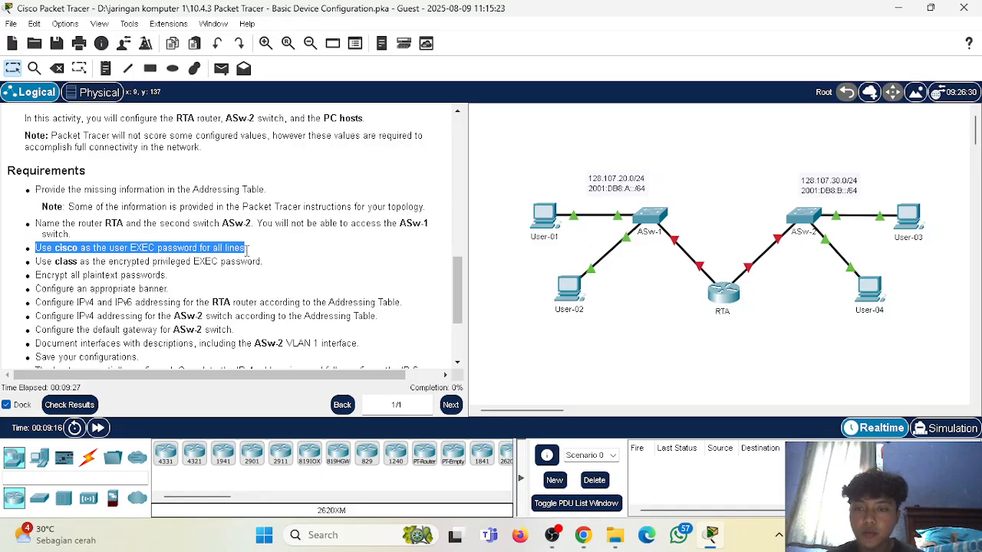
pyautogui.moveTo(34, 262); pyautogui.dragTo(223, 266)
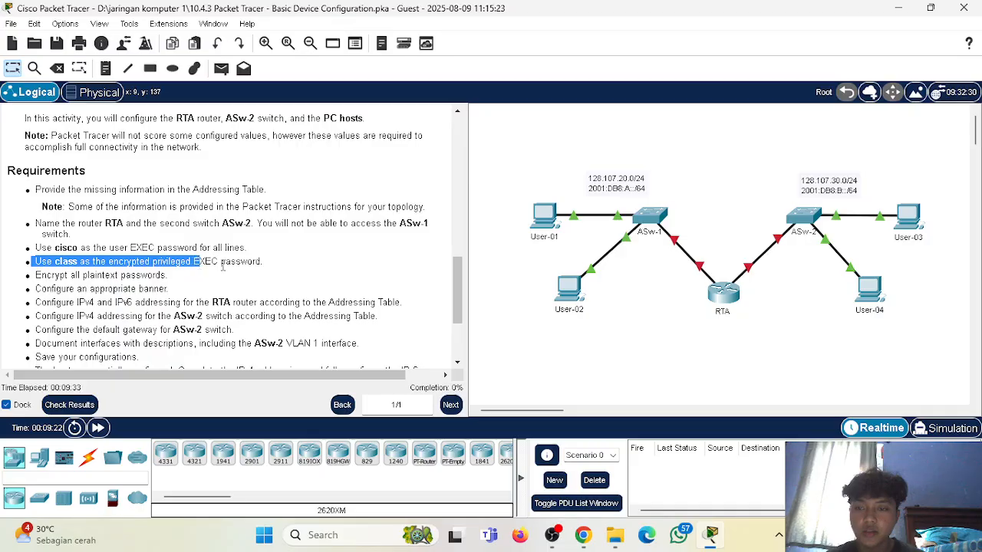
pyautogui.click(383, 266)
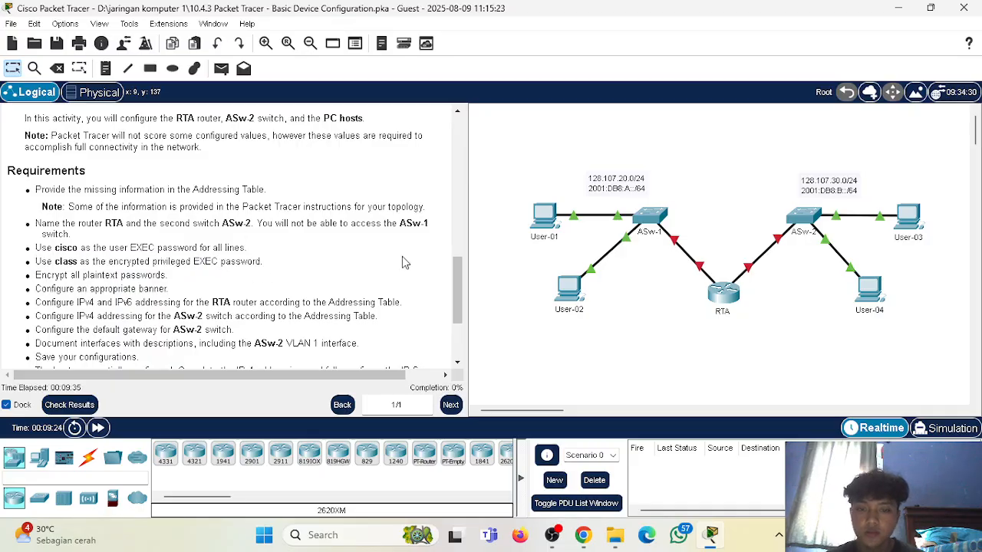
# Open the RTA router's command line and enter privileged EXEC mode with enable.
pyautogui.click(732, 297)
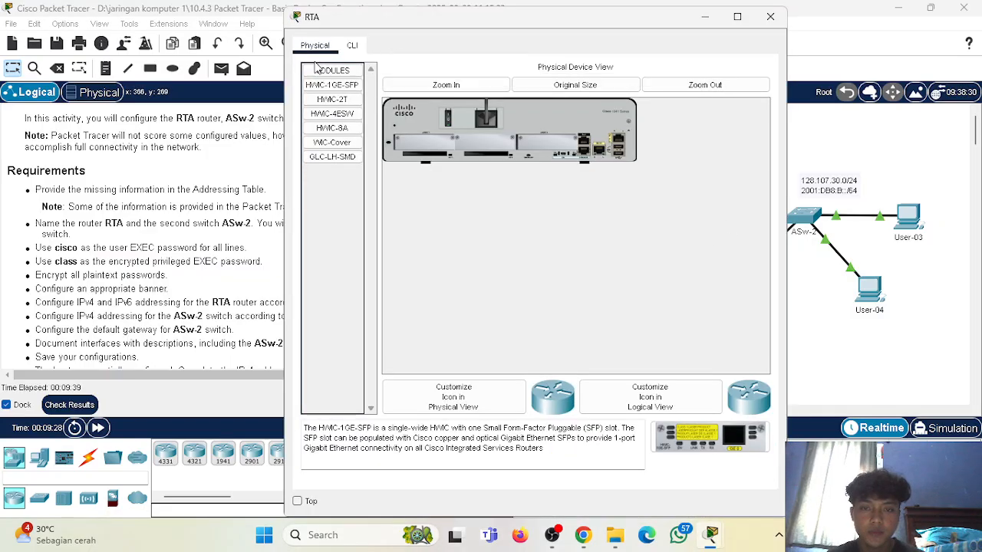
pyautogui.click(352, 46)
pyautogui.press('Return')
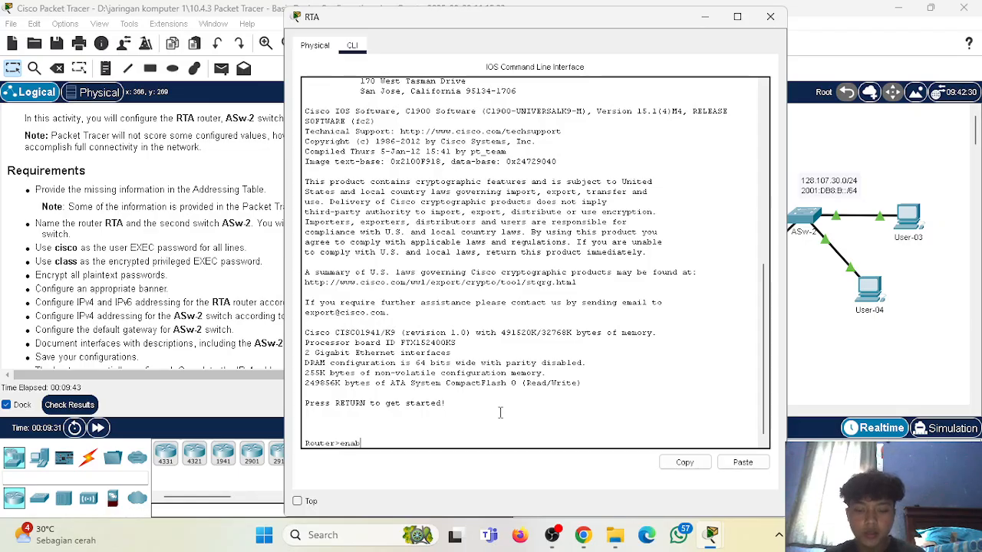
pyautogui.write('enable')
pyautogui.press('Return')
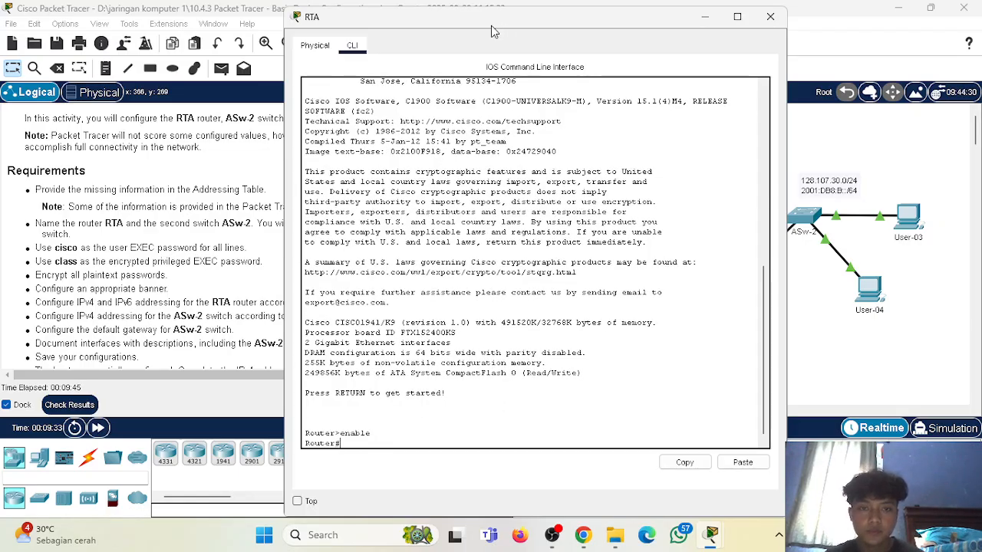
# Move the RTA device window clear of the activity instructions so the requirements can be read alongside it.
pyautogui.moveTo(290, 227); pyautogui.dragTo(328, 218)
pyautogui.moveTo(516, 24); pyautogui.dragTo(706, 22)
pyautogui.moveTo(645, 17)
pyautogui.mouseDown()
pyautogui.moveTo(641, 69)
pyautogui.moveTo(731, 46)
pyautogui.moveTo(694, 63)
pyautogui.moveTo(681, 110)
pyautogui.moveTo(643, 31)
pyautogui.mouseUp()
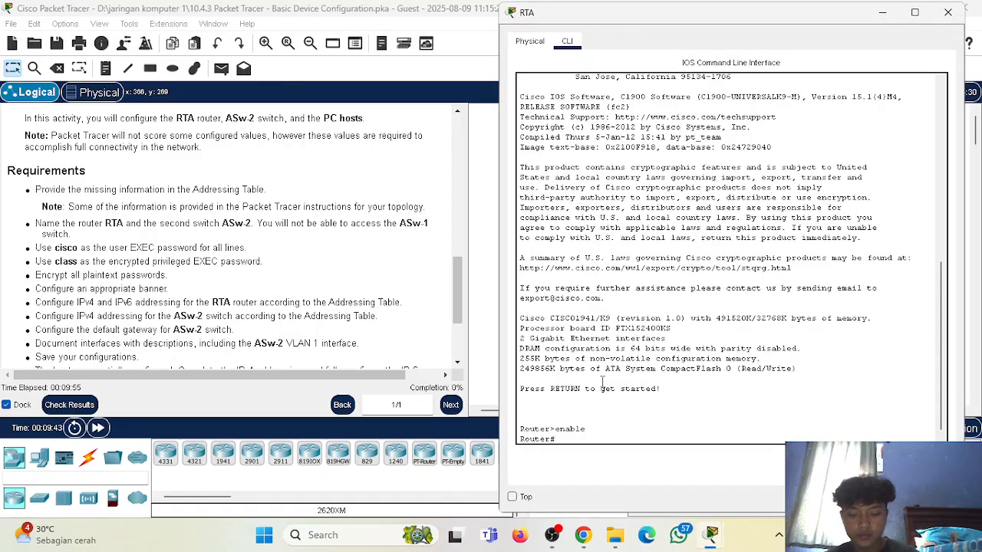
# Enter global configuration mode on the router and set its hostname to RTA.
pyautogui.write('configu')
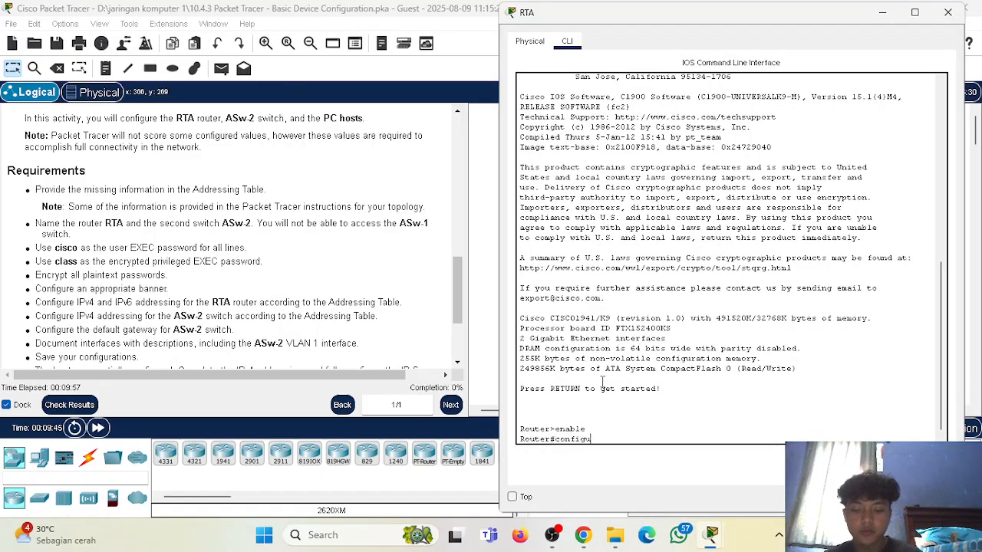
pyautogui.write('re terminal')
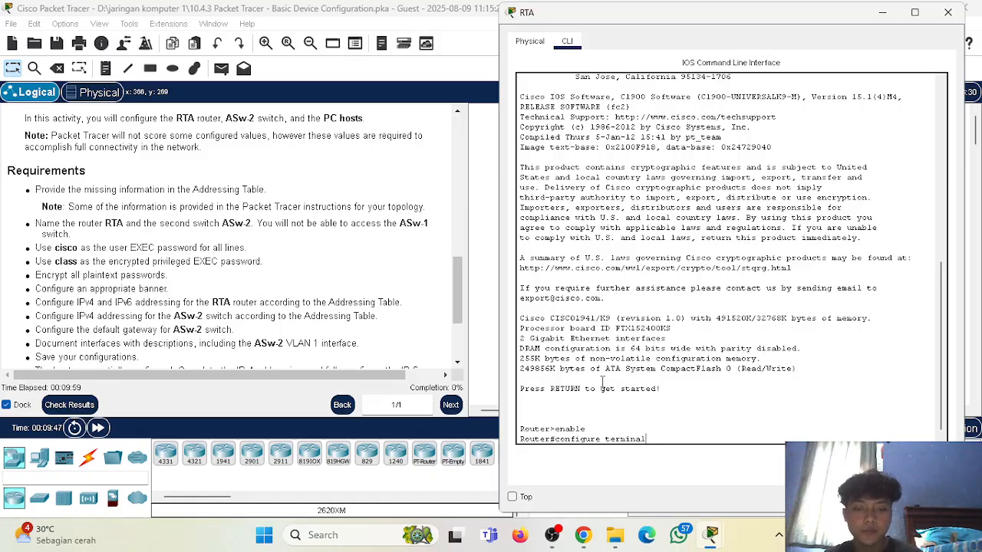
pyautogui.press('Return')
pyautogui.write('hostname R')
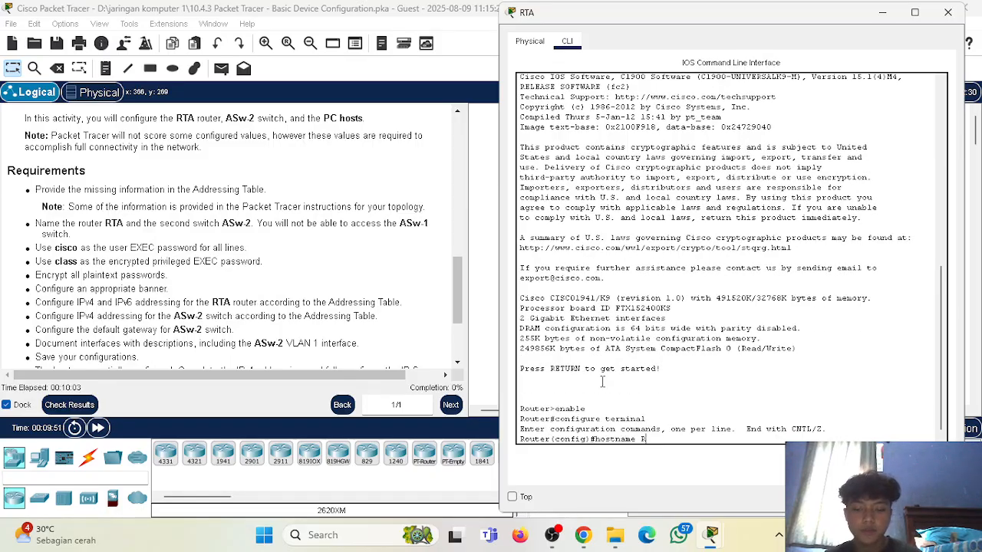
pyautogui.write('TA')
pyautogui.press('Return')
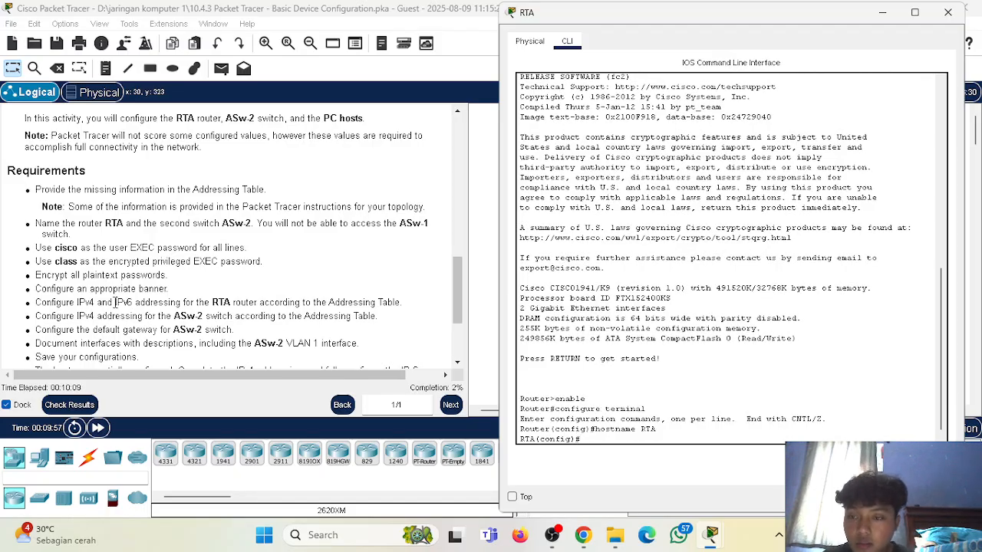
# Set RTA's encrypted privileged EXEC password with enable secret, using the password given in the requirements.
pyautogui.moveTo(56, 263); pyautogui.dragTo(78, 263)
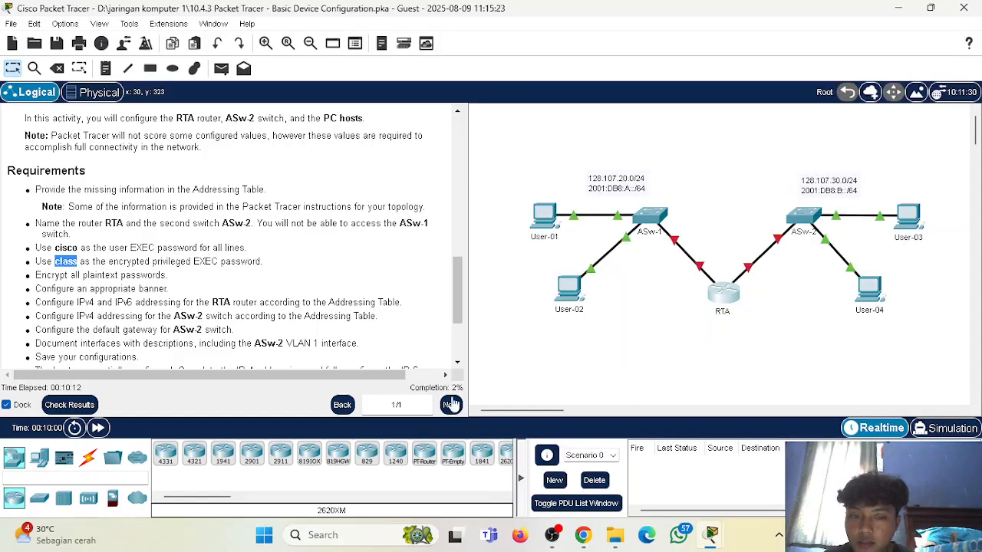
pyautogui.click(725, 537)
pyautogui.click(764, 439)
pyautogui.write('enb')
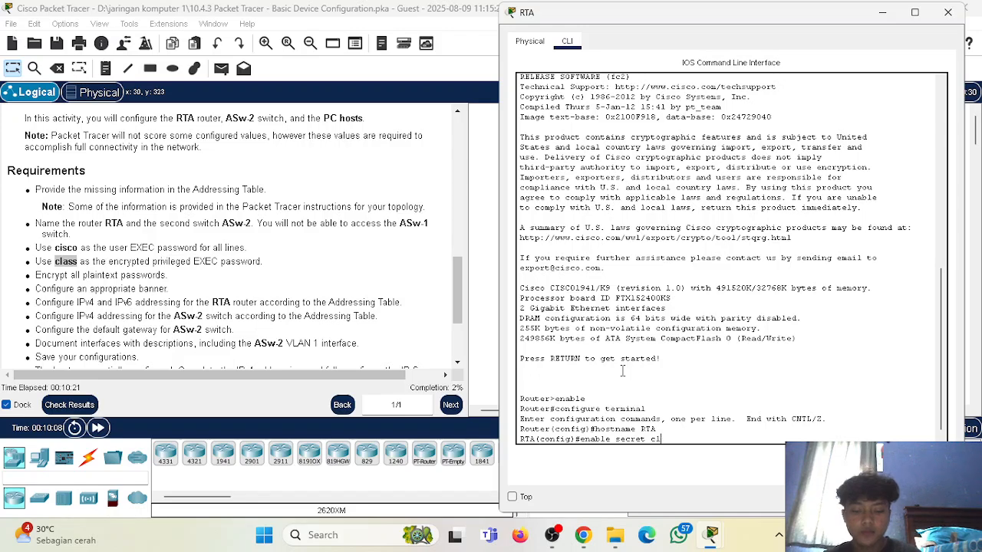
pyautogui.press('Return')
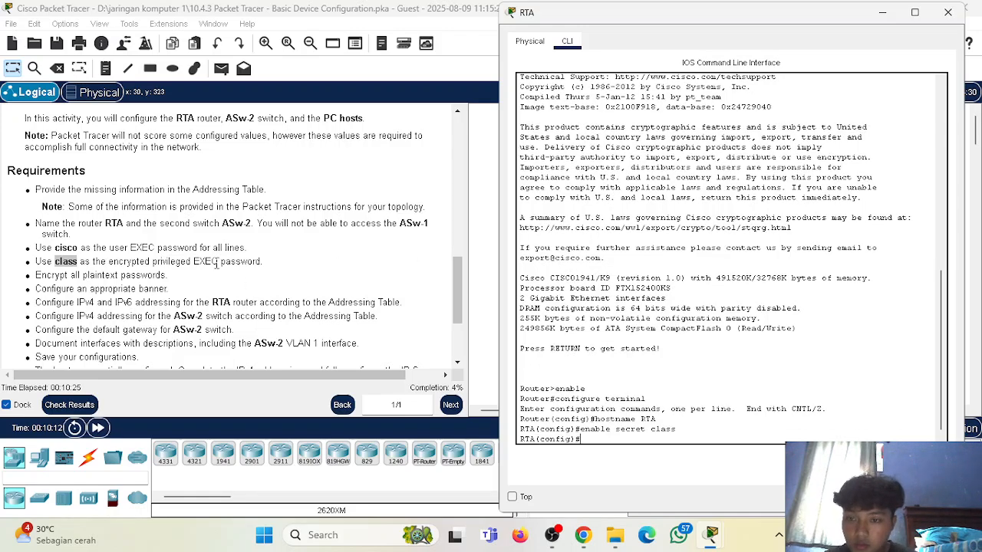
# Encrypt all plaintext passwords on RTA with service password-encryption.
pyautogui.scroll(-1, 190, 299)
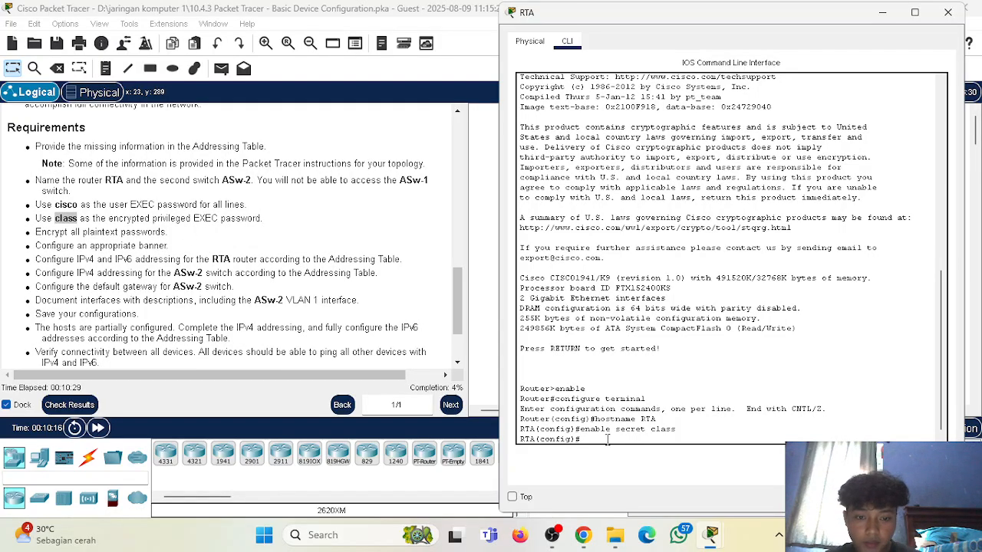
pyautogui.write('serv')
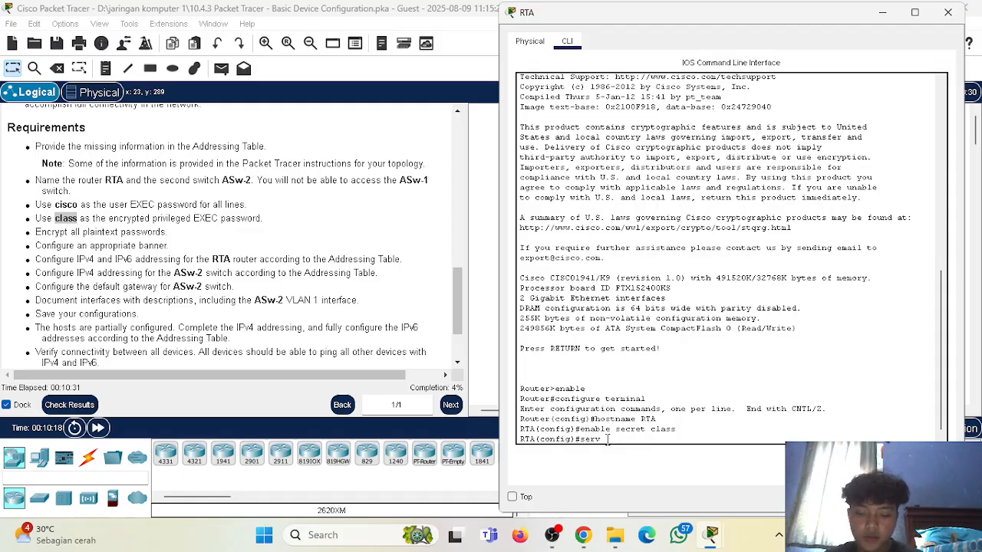
pyautogui.write('ice password-encryption')
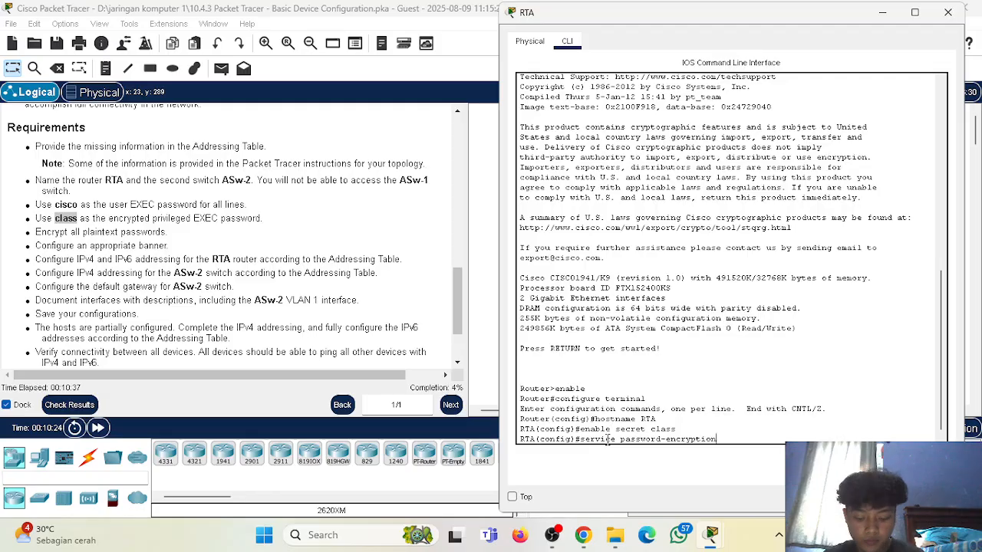
pyautogui.press('Return')
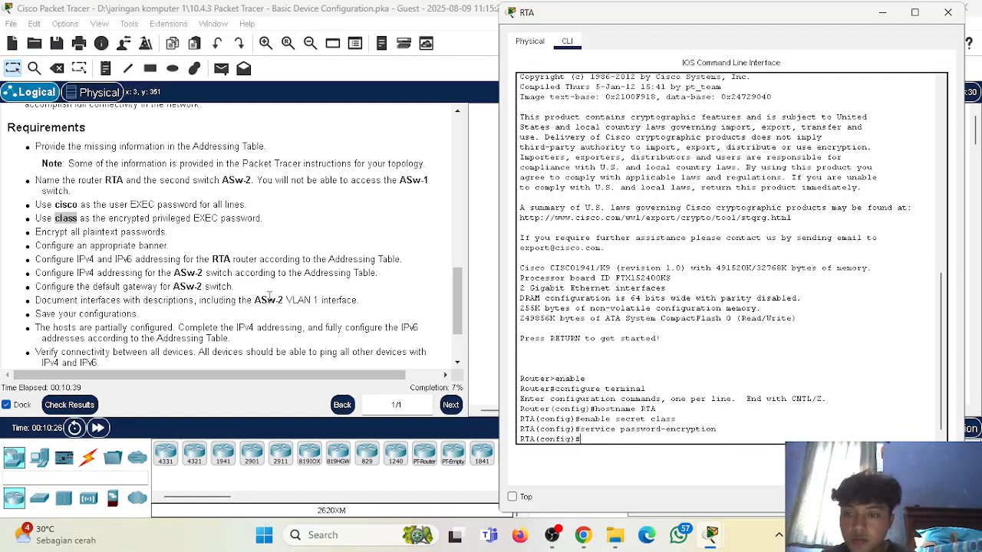
# Configure RTA's message-of-the-day banner as "Dilarang Akses Tanpa Izin", using $ as the delimiter.
pyautogui.moveTo(31, 245); pyautogui.dragTo(183, 256)
pyautogui.click(188, 258)
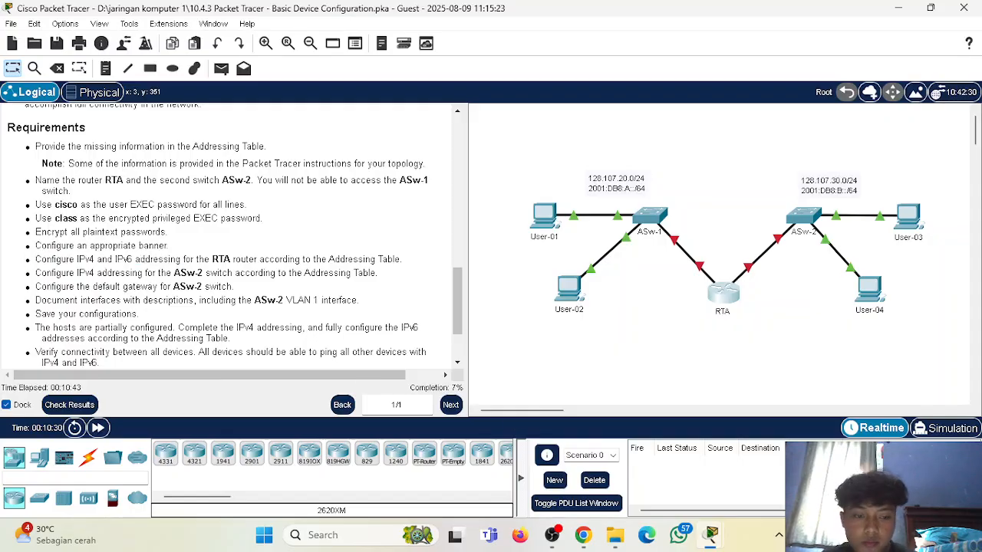
pyautogui.moveTo(712, 534)
pyautogui.click(790, 430)
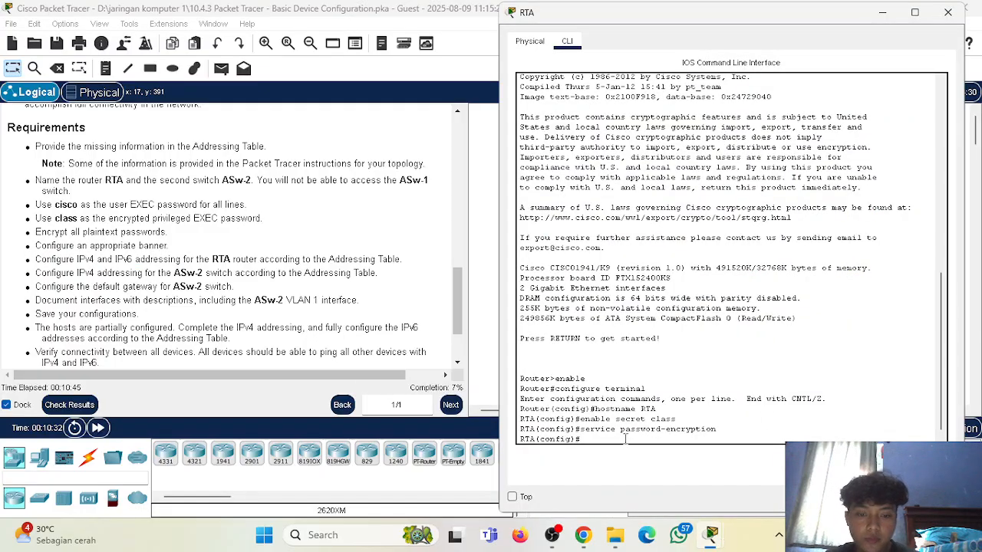
pyautogui.write('banner motd')
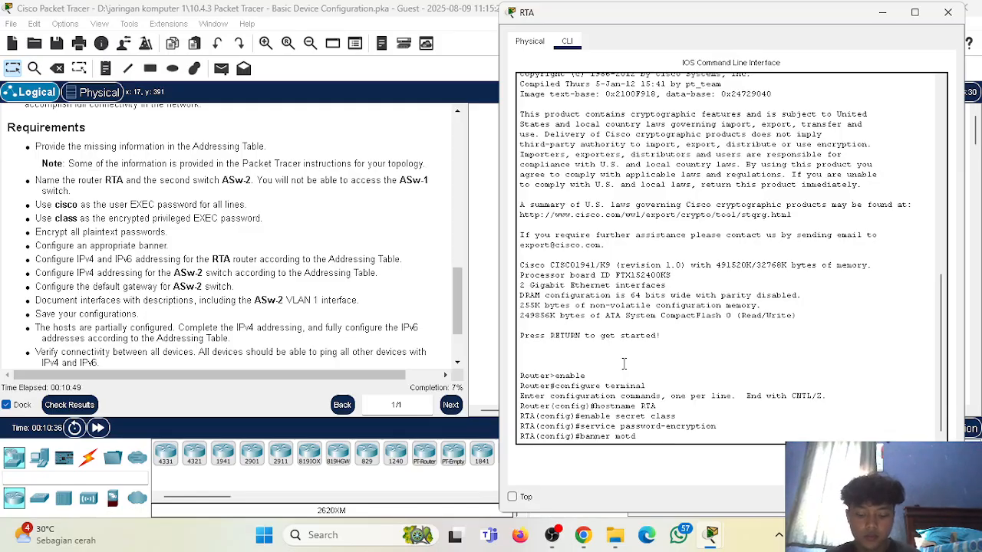
pyautogui.write(' #')
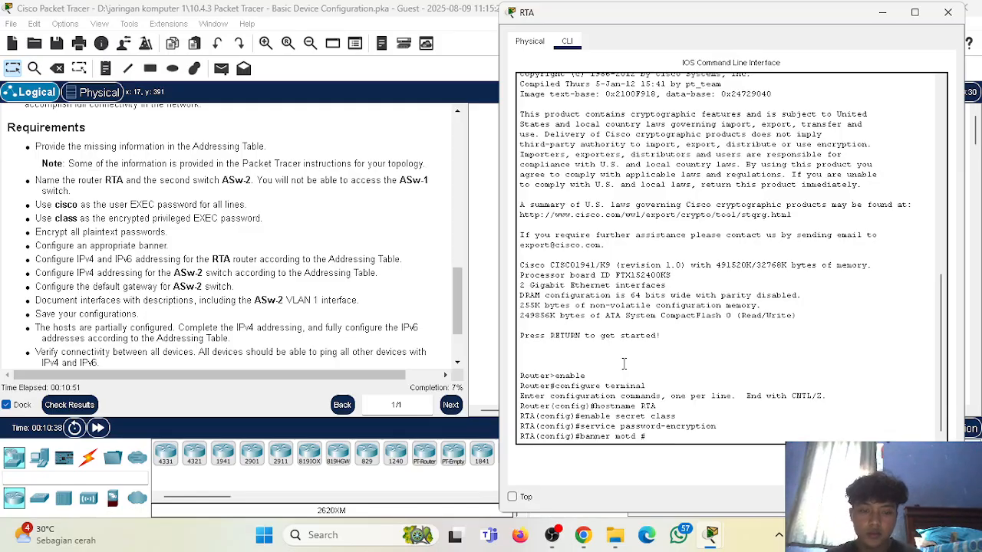
pyautogui.press('BackSpace')
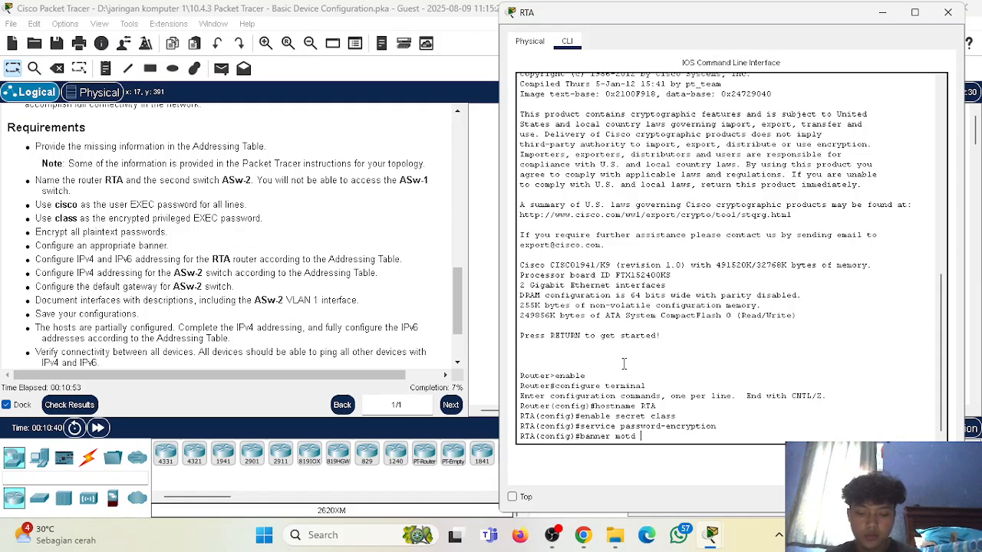
pyautogui.write('$Dilarang Akses')
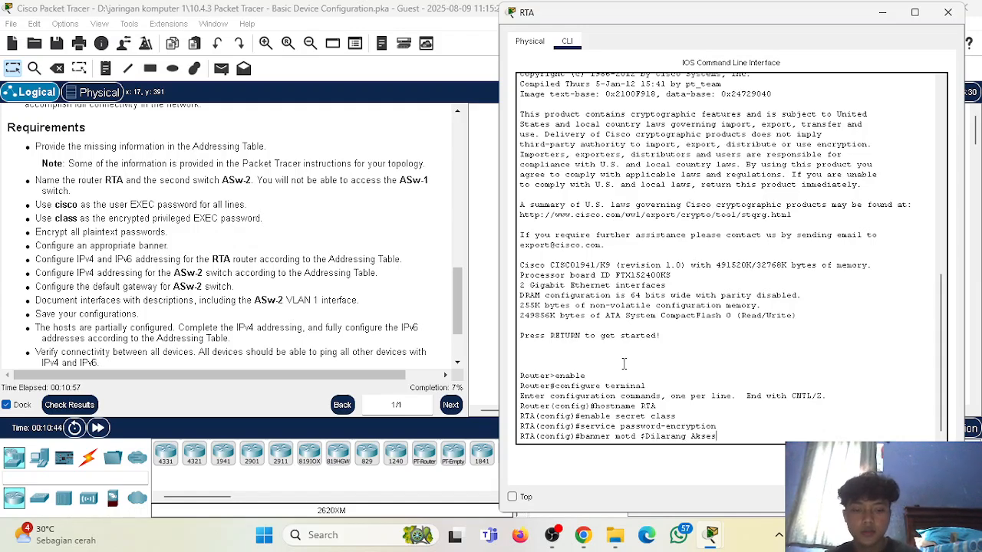
pyautogui.write(' Tanpa')
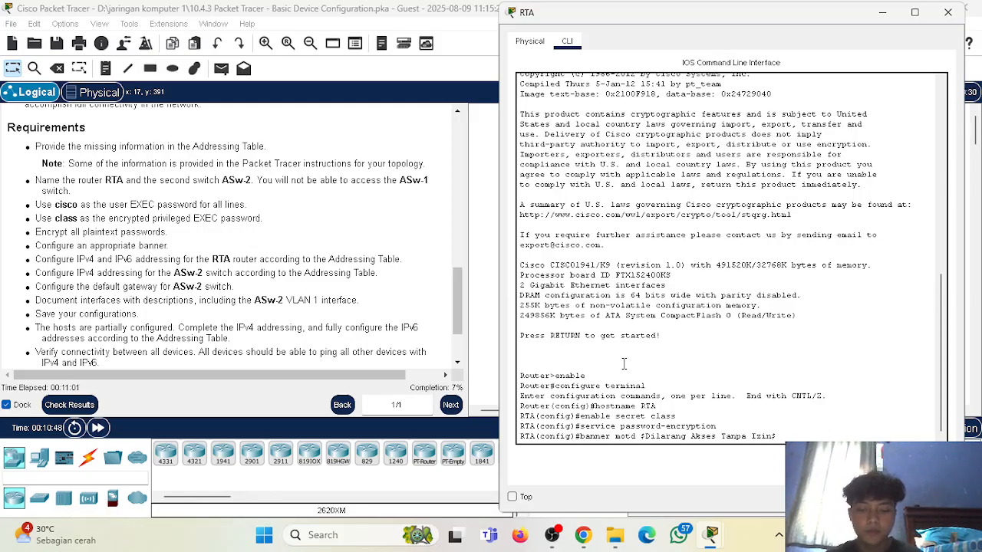
pyautogui.write(' Izin$')
pyautogui.press('Return')
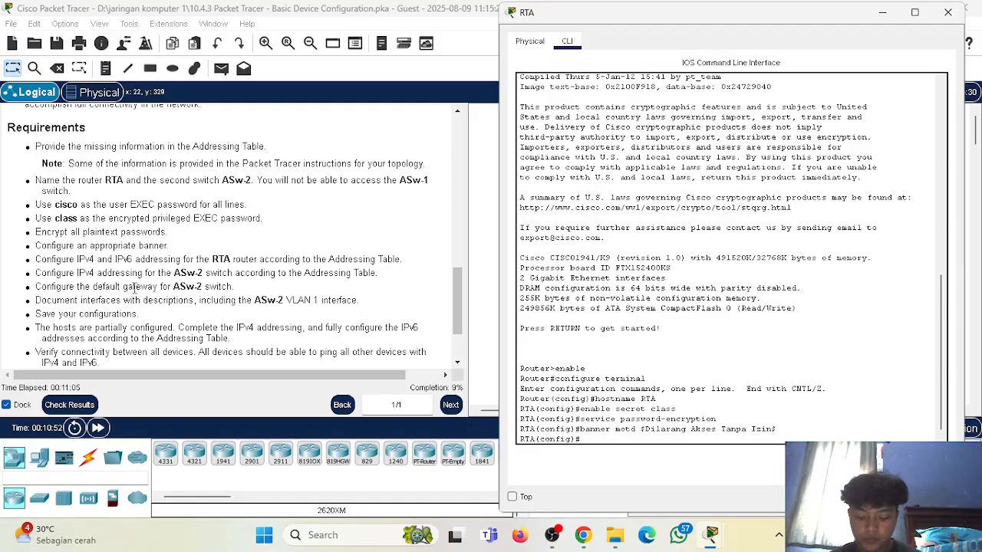
# Secure RTA's console line 0 with the user EXEC password from the requirements and enable login.
pyautogui.write('line console')
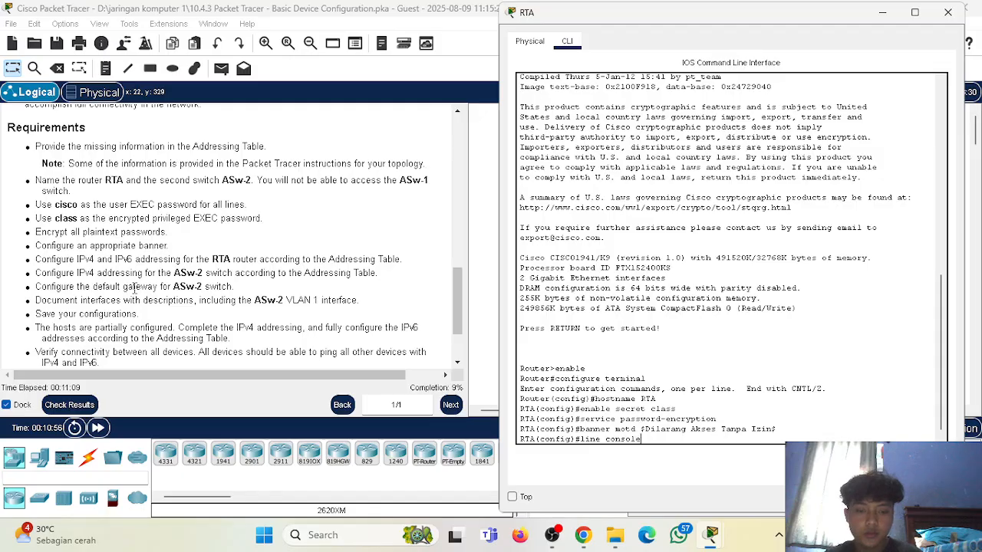
pyautogui.write(' 0')
pyautogui.press('Return')
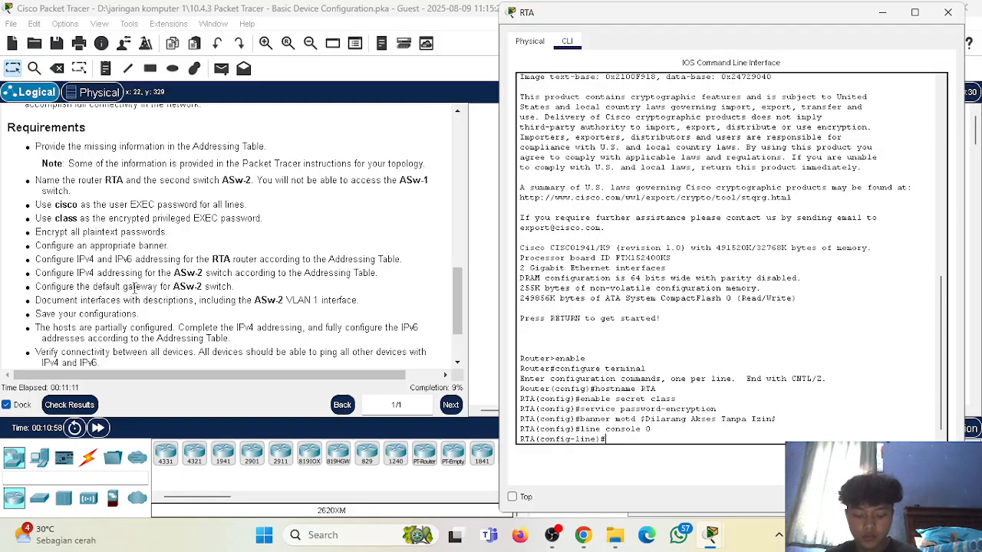
pyautogui.write('password cisco')
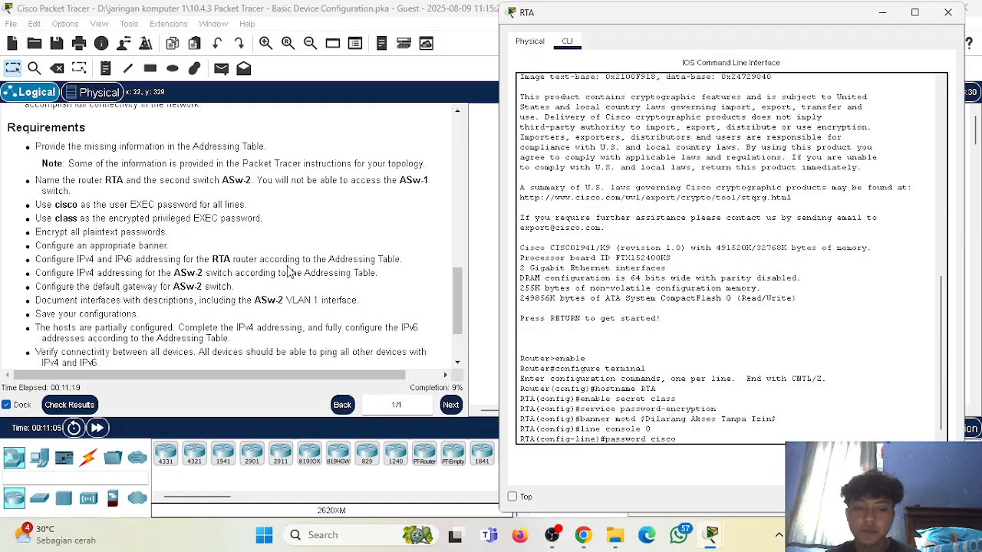
pyautogui.press('Return')
pyautogui.write('lo')
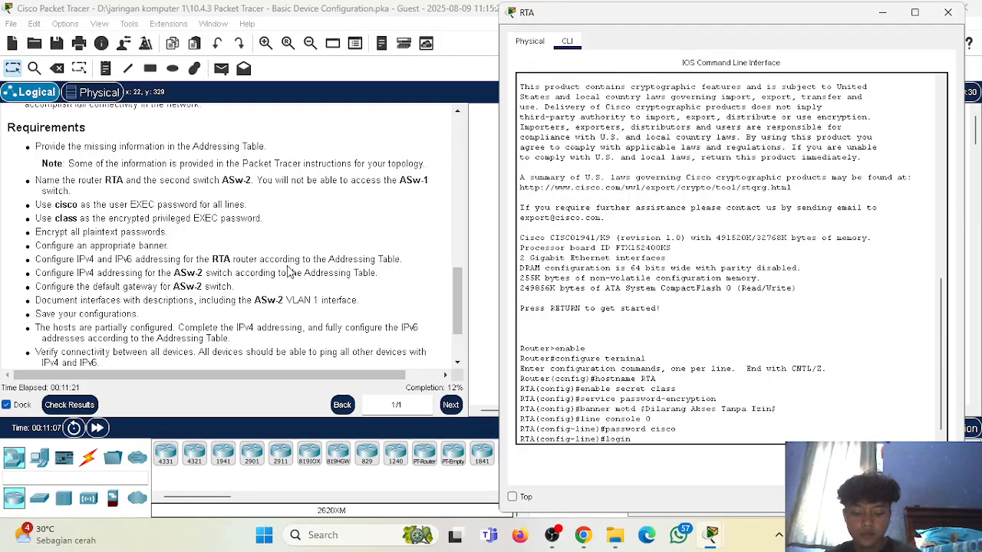
pyautogui.write('gin')
pyautogui.press('Return')
# Secure RTA's vty lines 0 to 15 with the required user EXEC password and enable login.
pyautogui.write('line vty 0 15')
pyautogui.press('Return')
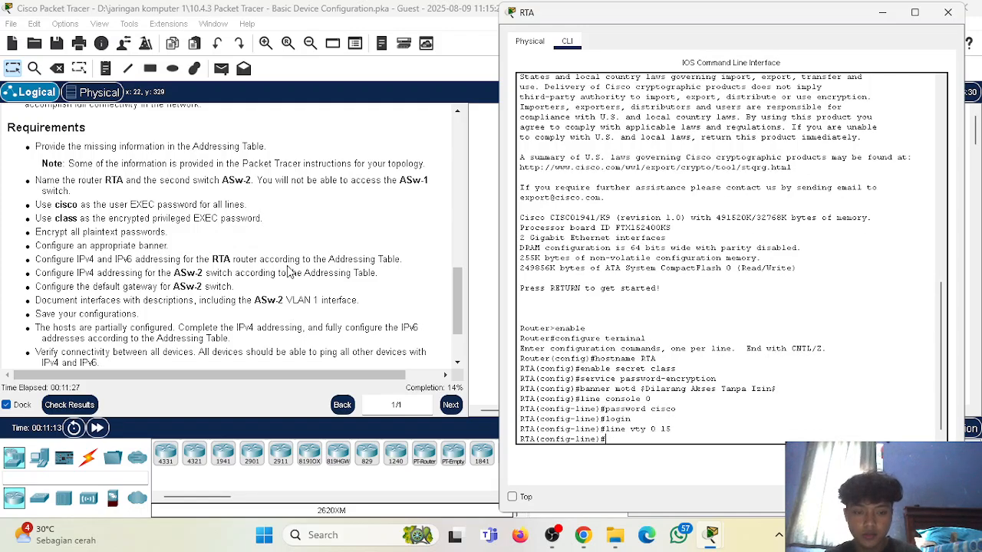
pyautogui.write('password')
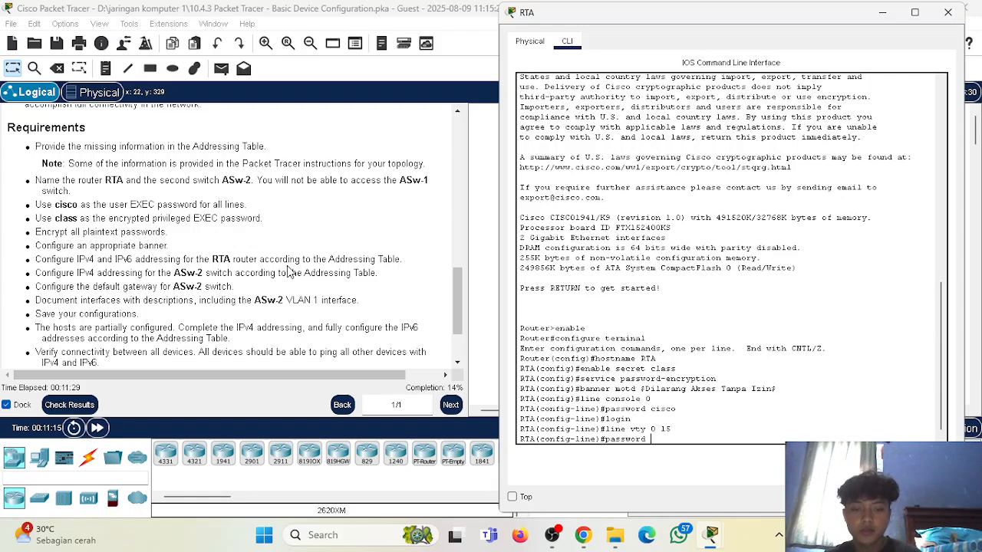
pyautogui.write(' cisco')
pyautogui.press('Return')
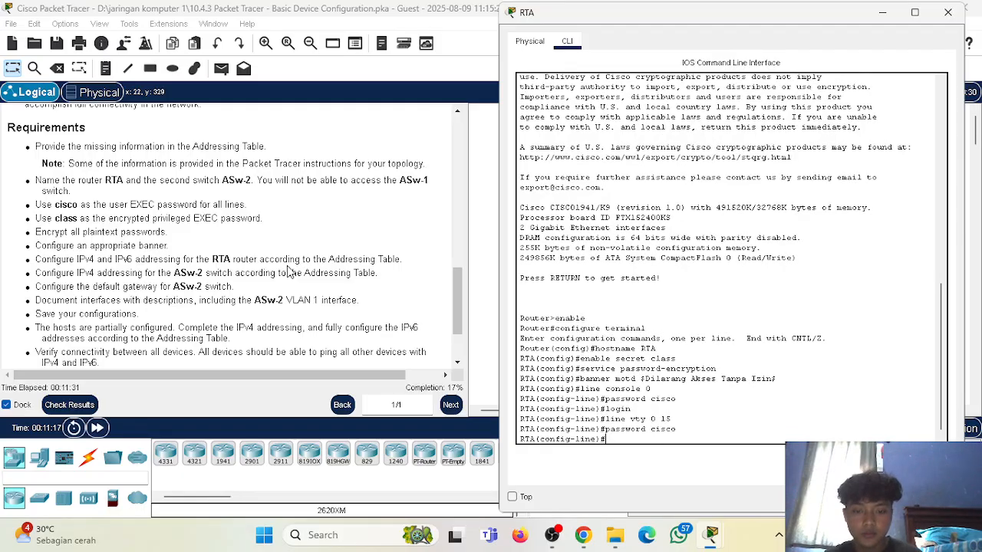
pyautogui.write('login')
pyautogui.press('Return')
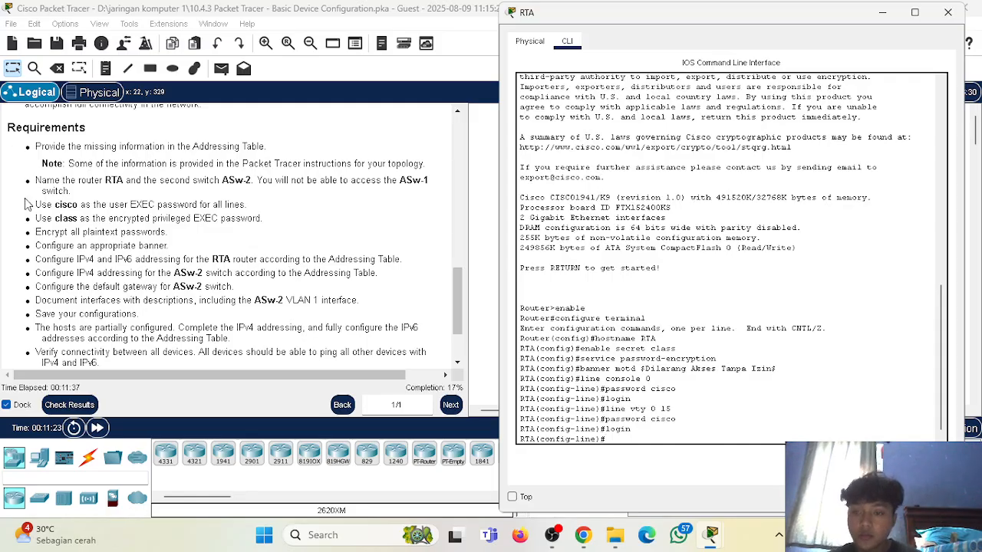
# Enter interface configuration mode for g0/0 on RTA to start the addressing requirement.
pyautogui.moveTo(35, 259); pyautogui.dragTo(441, 280)
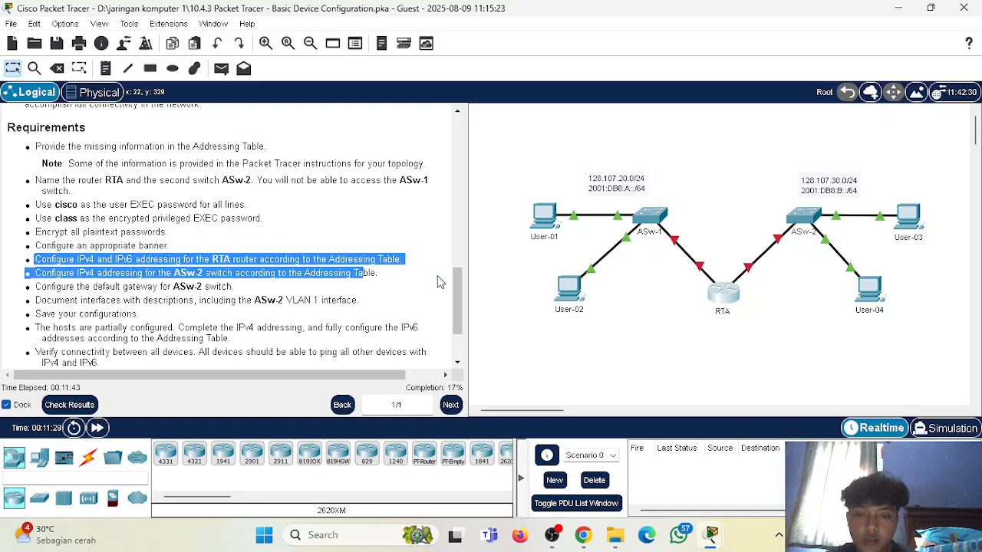
pyautogui.click(440, 281)
pyautogui.click(735, 294)
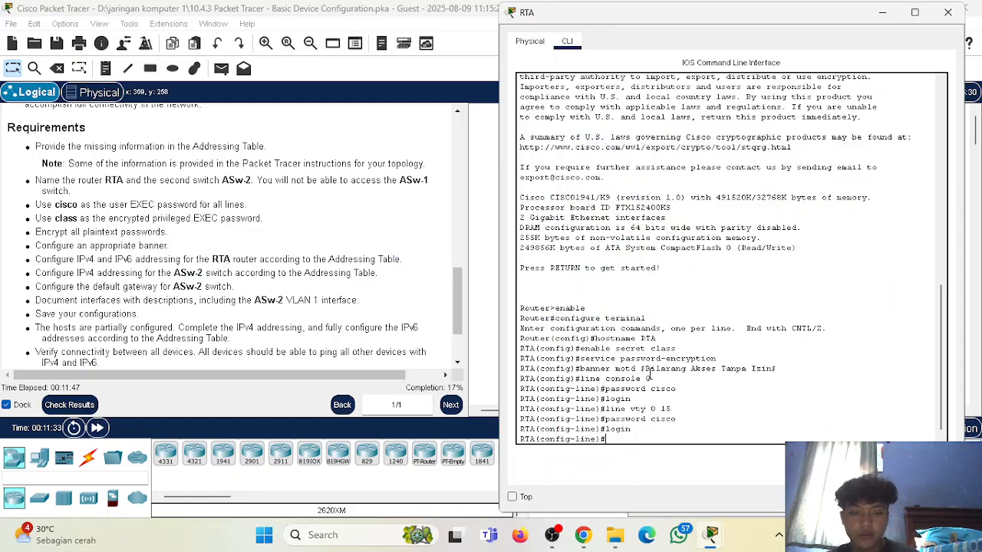
pyautogui.write('interf')
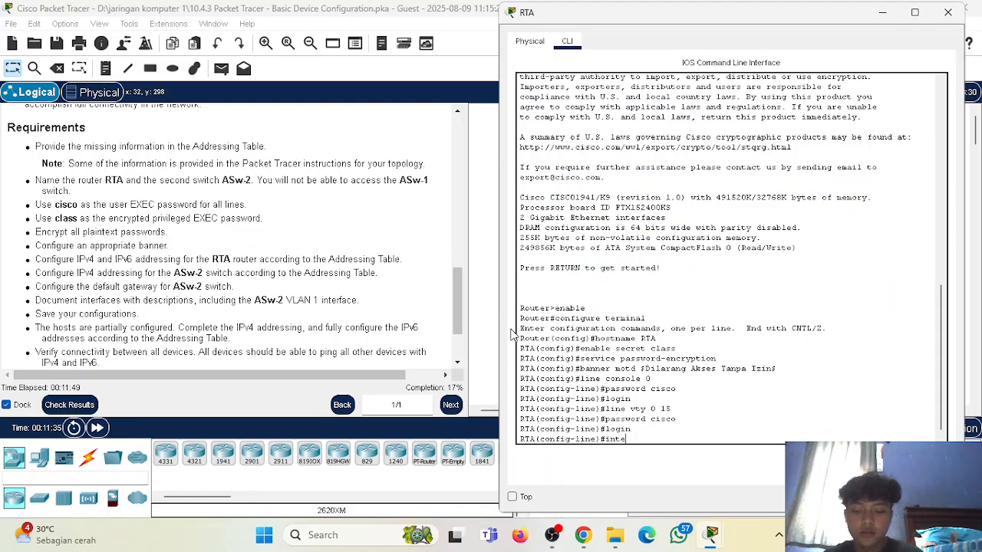
pyautogui.write('ea')
pyautogui.press('BackSpace')
pyautogui.press('BackSpace')
pyautogui.write('ace g')
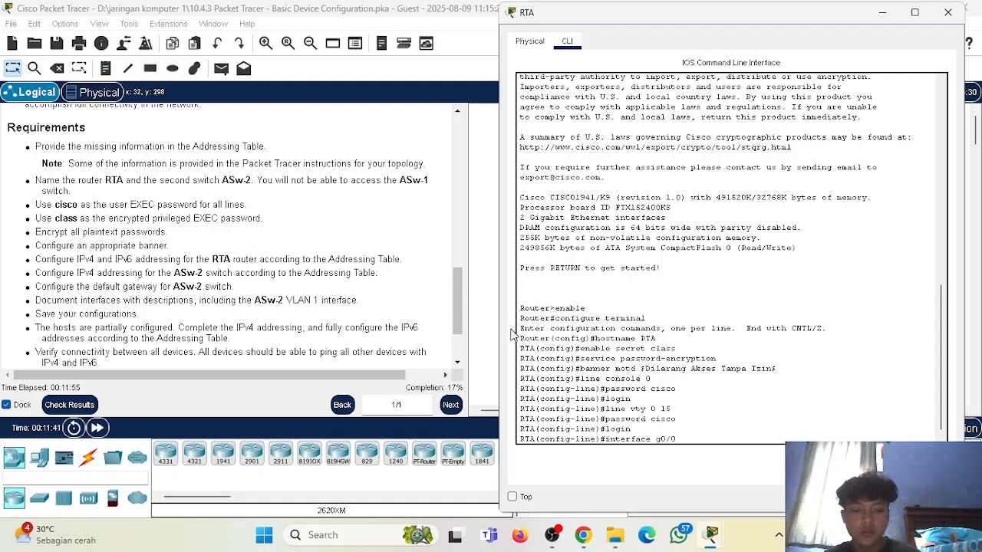
pyautogui.write('0/0')
pyautogui.press('Return')
# Assign RTA's G0/0 interface the IPv4 address 128.107.20.1 with mask 255.255.255.0, following the Addressing Table.
pyautogui.scroll(10, 358, 269)
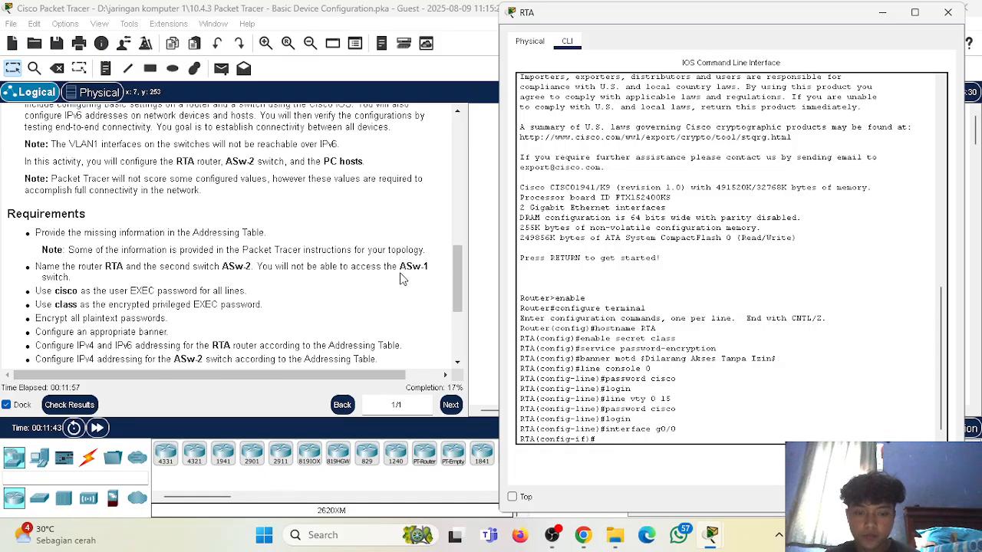
pyautogui.scroll(2, 357, 269)
pyautogui.scroll(-4, 353, 265)
pyautogui.scroll(3, 353, 267)
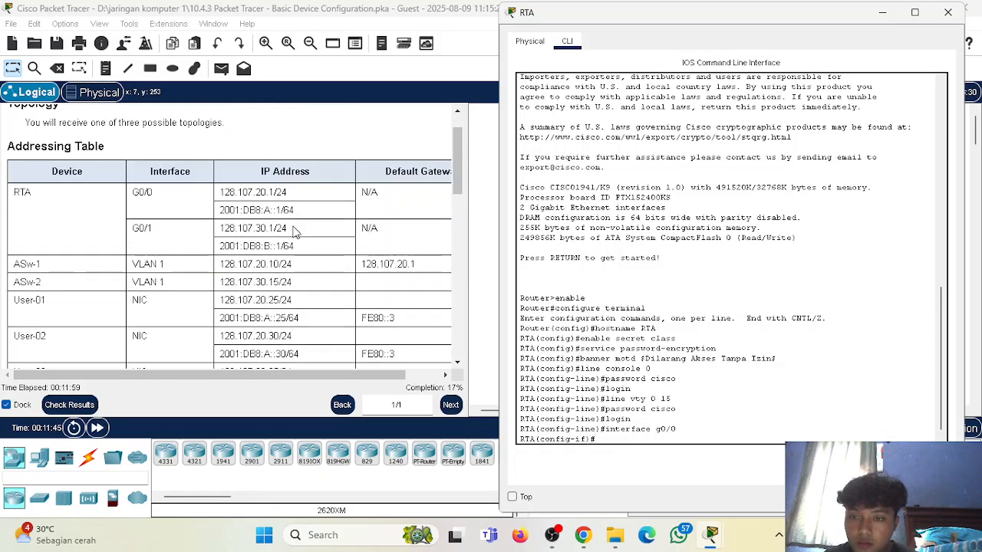
pyautogui.moveTo(220, 194); pyautogui.dragTo(234, 194)
pyautogui.moveTo(712, 535)
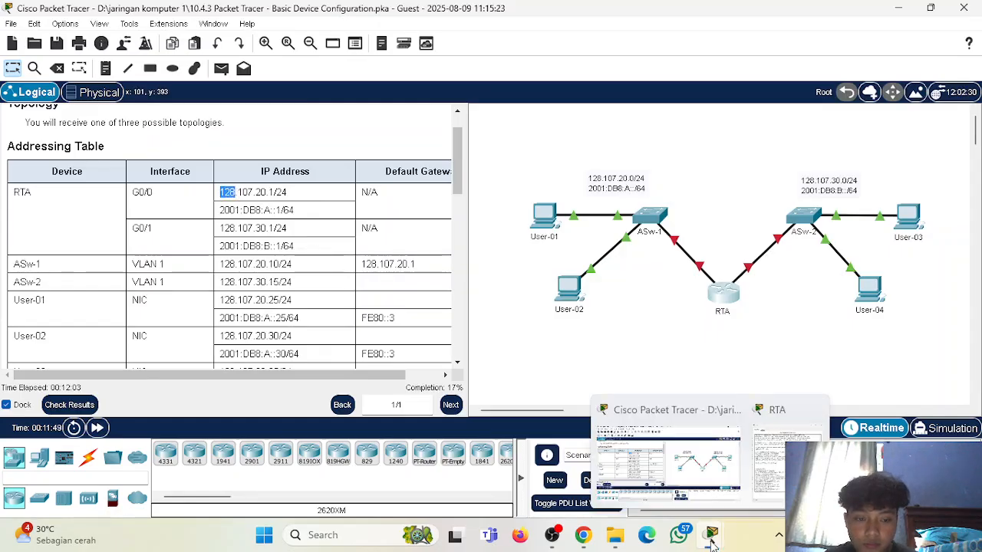
pyautogui.click(788, 434)
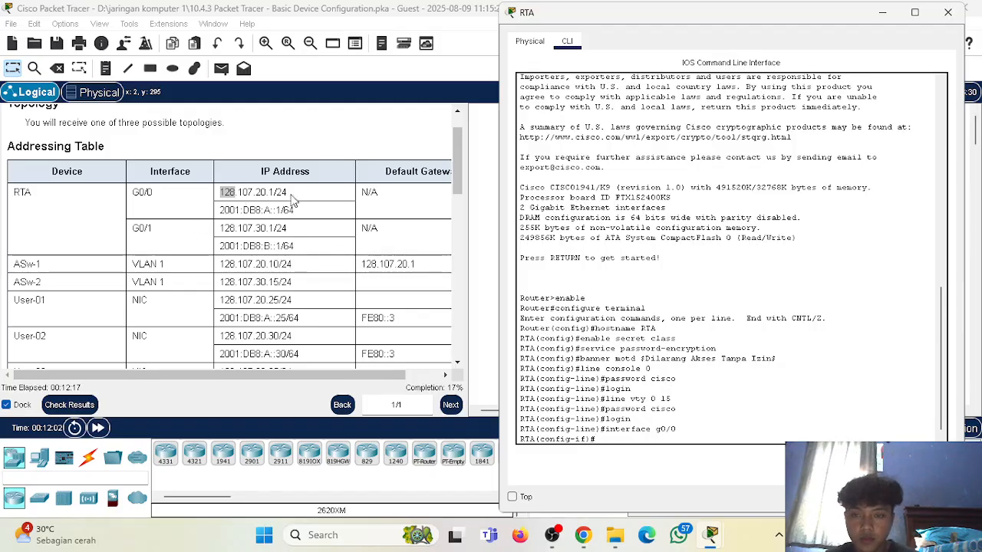
pyautogui.write('ip address 12')
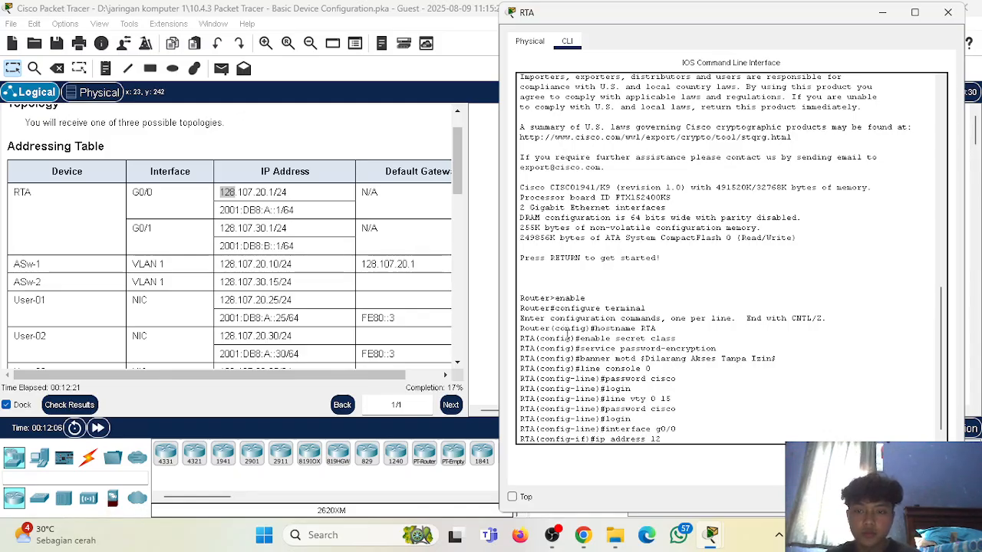
pyautogui.write('8.107')
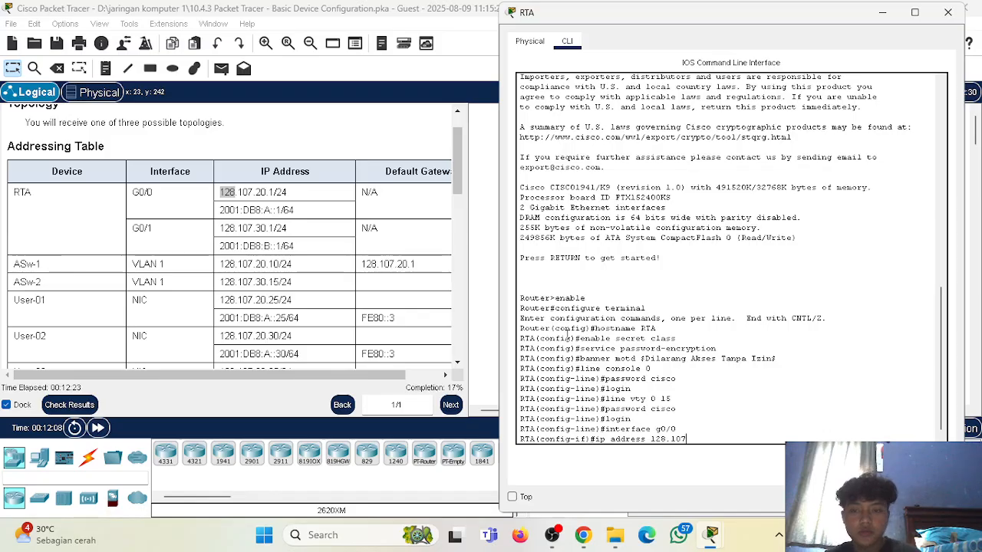
pyautogui.write('.20.1 ')
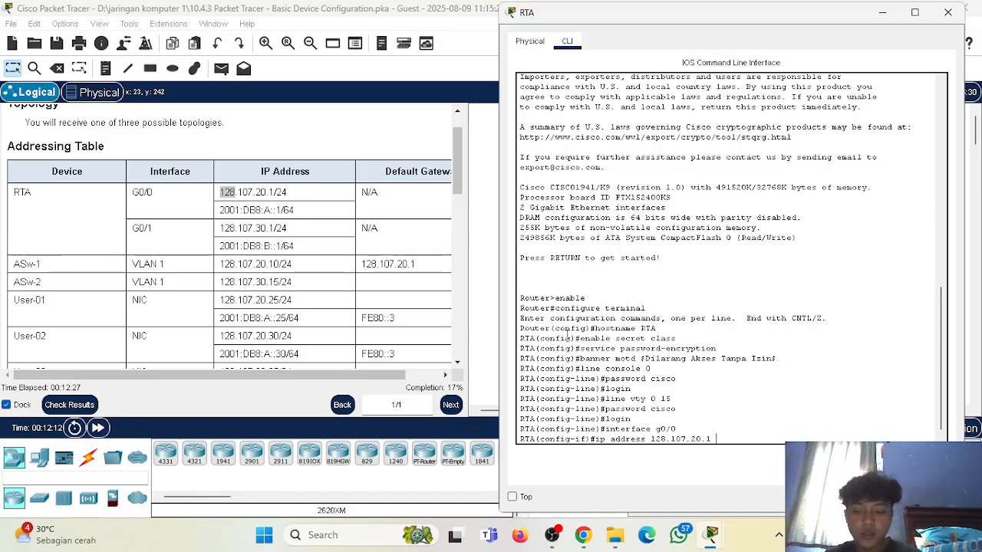
pyautogui.write('255.255')
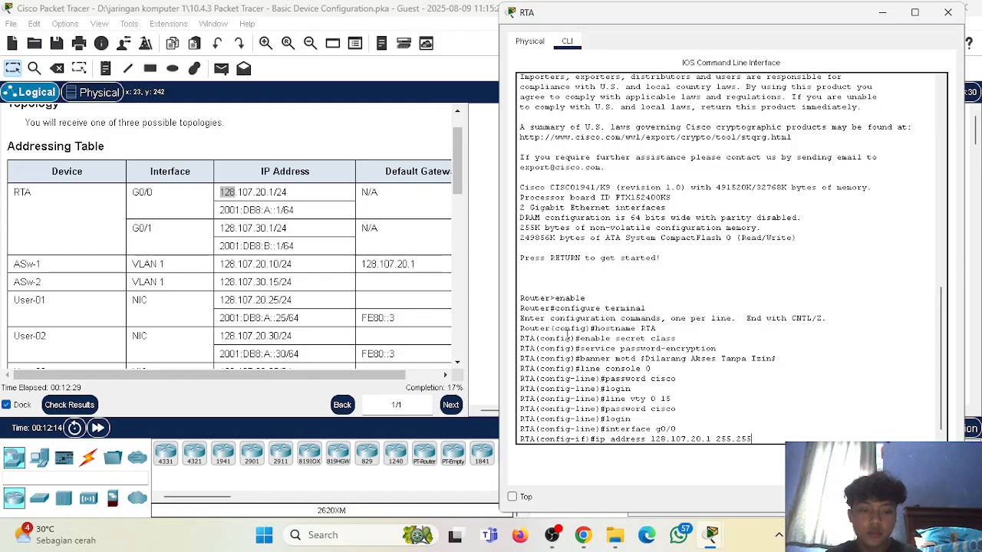
pyautogui.write('.255.0')
pyautogui.press('Return')
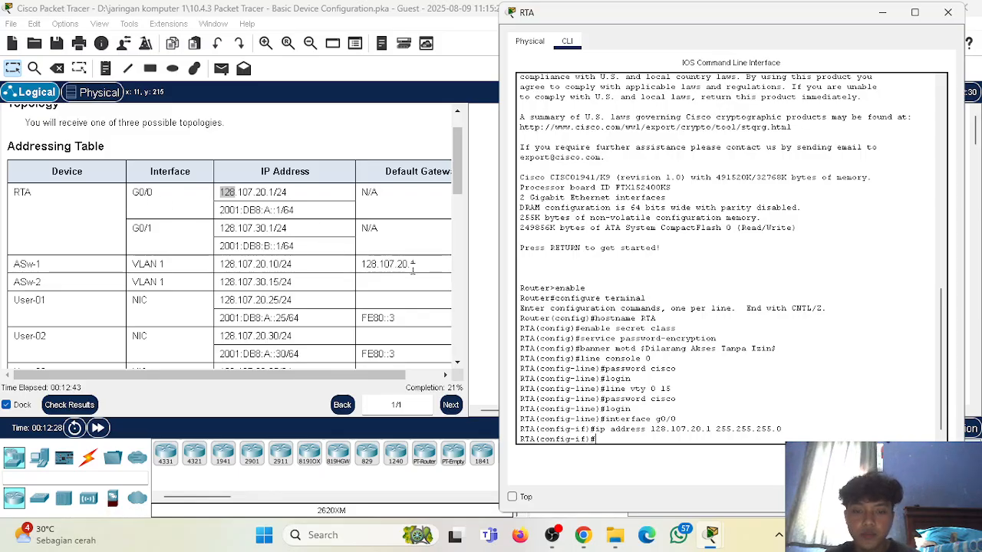
# Assign the IPv6 address 2001:DB8:A::1/64 to RTA's G0/0 interface.
pyautogui.write('ipv6 ')
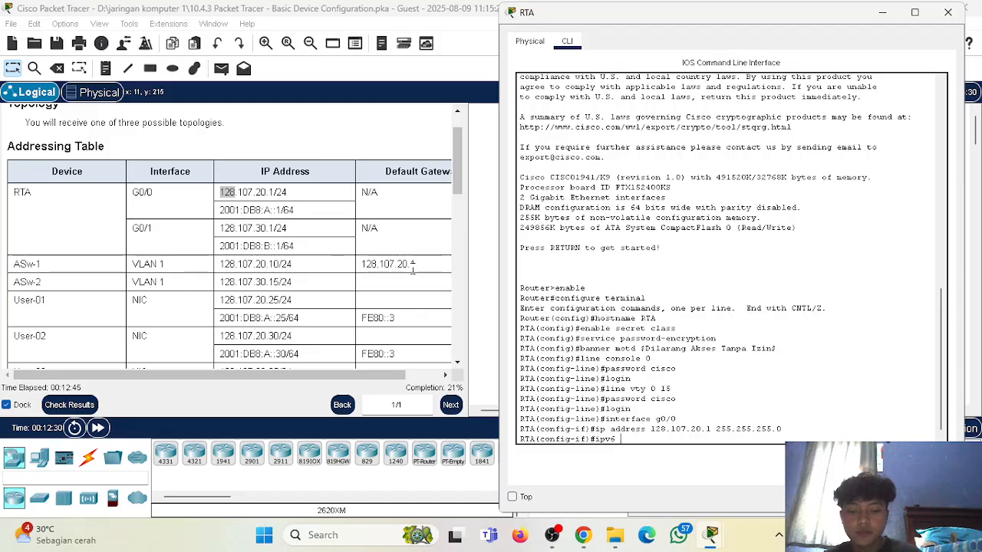
pyautogui.write('address ')
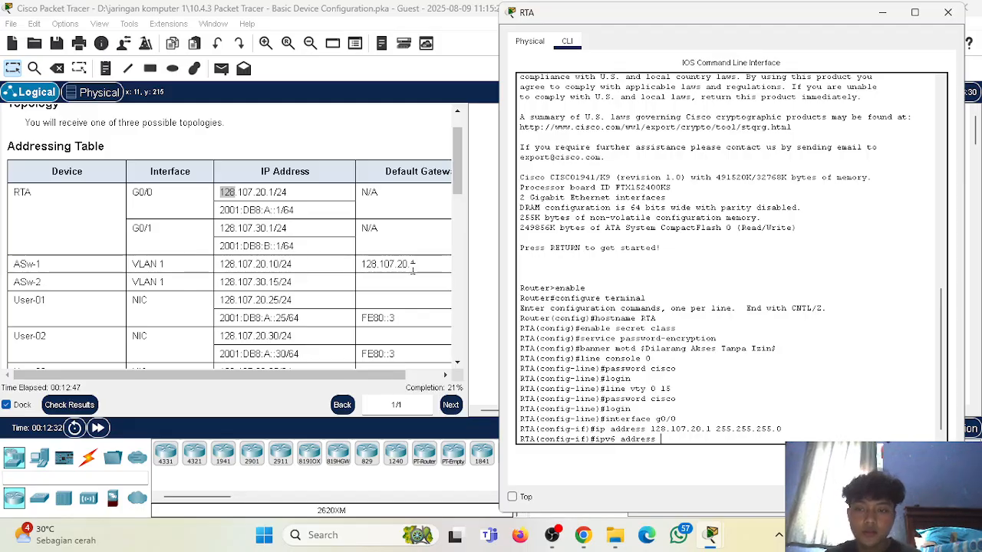
pyautogui.write('2001')
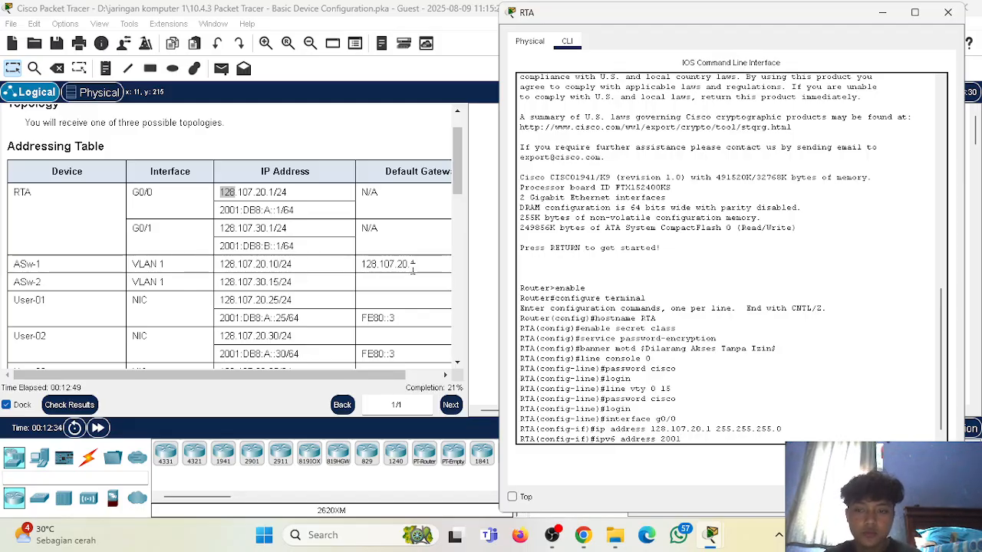
pyautogui.write(':DB')
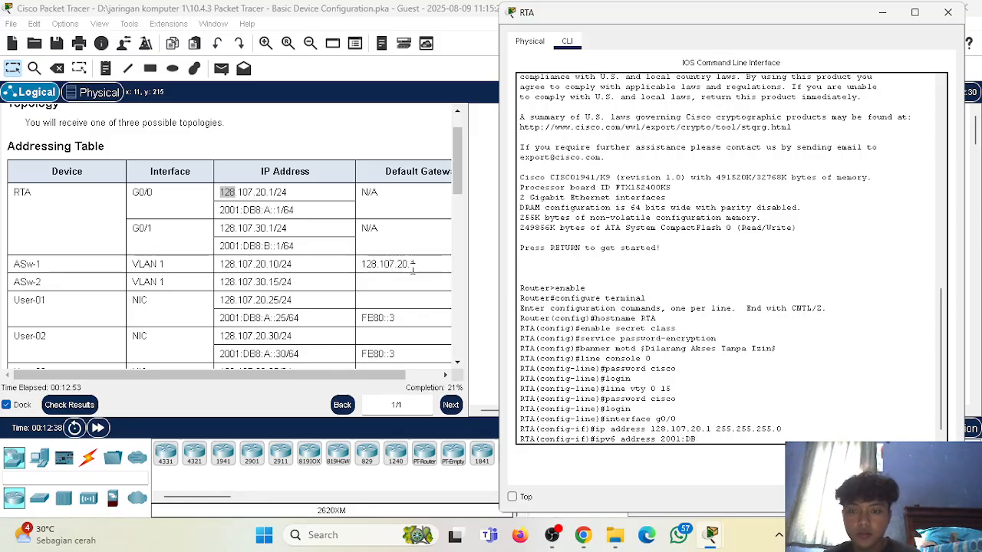
pyautogui.write('8:A::')
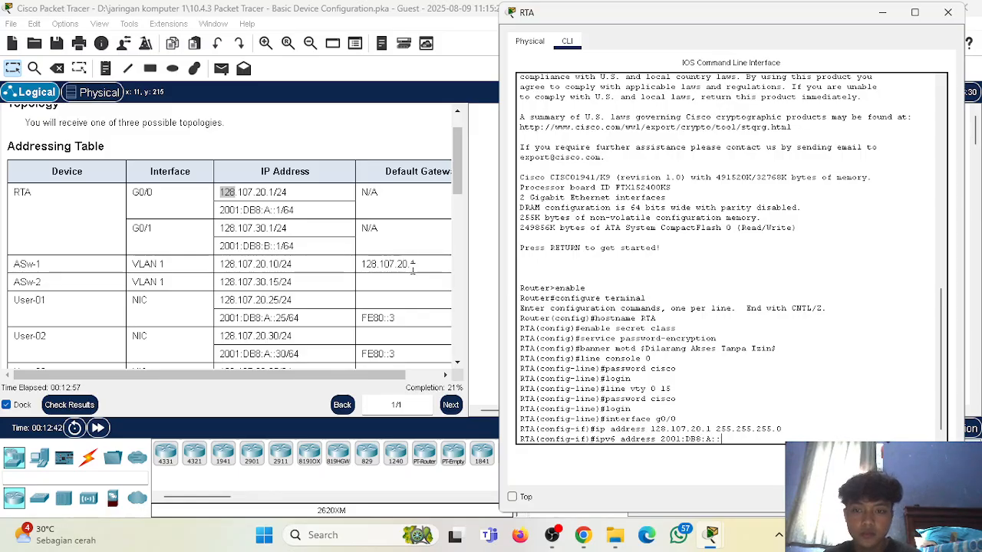
pyautogui.write('1/64')
pyautogui.press('Return')
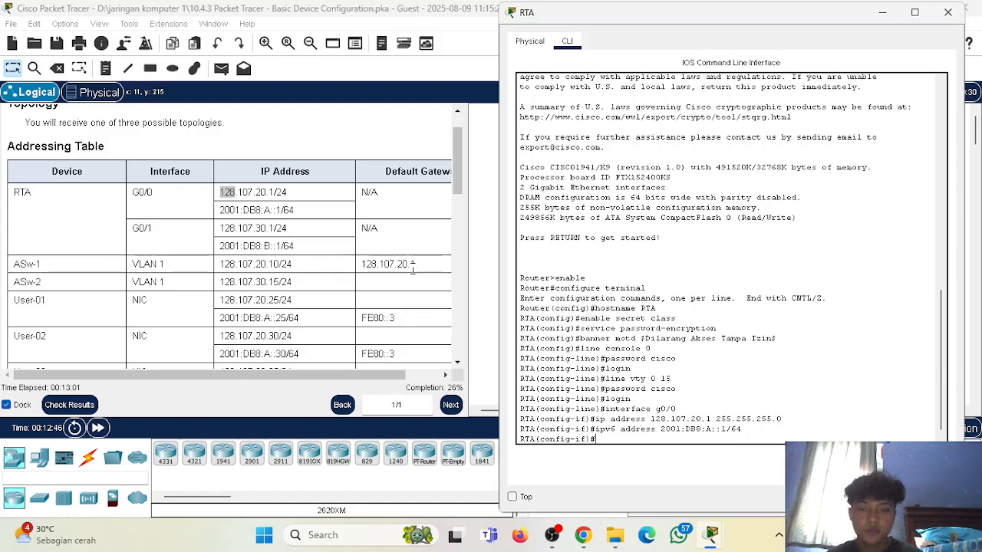
# Enable RTA's G0/0 interface with no shutdown.
pyautogui.write('no shutdown')
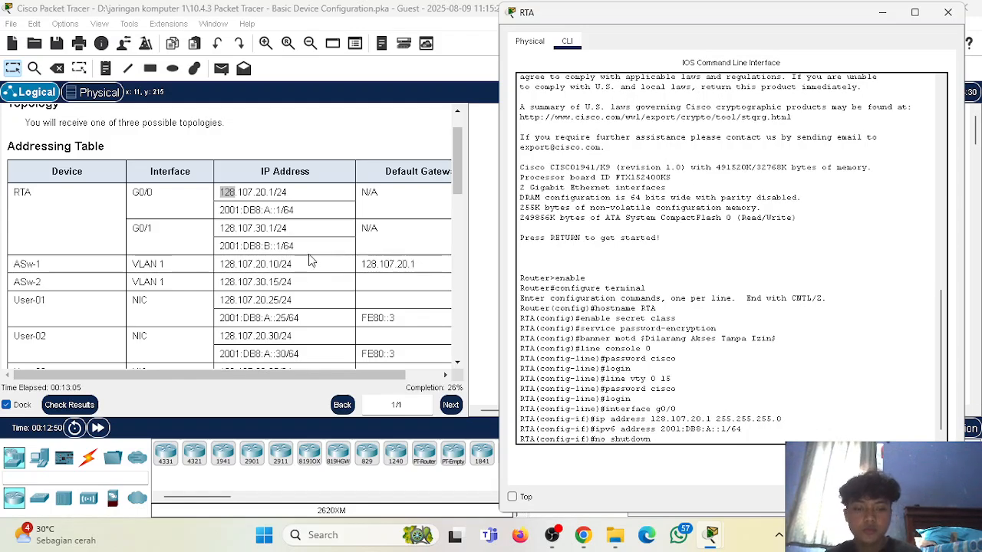
pyautogui.press('Return')
pyautogui.press('Return')
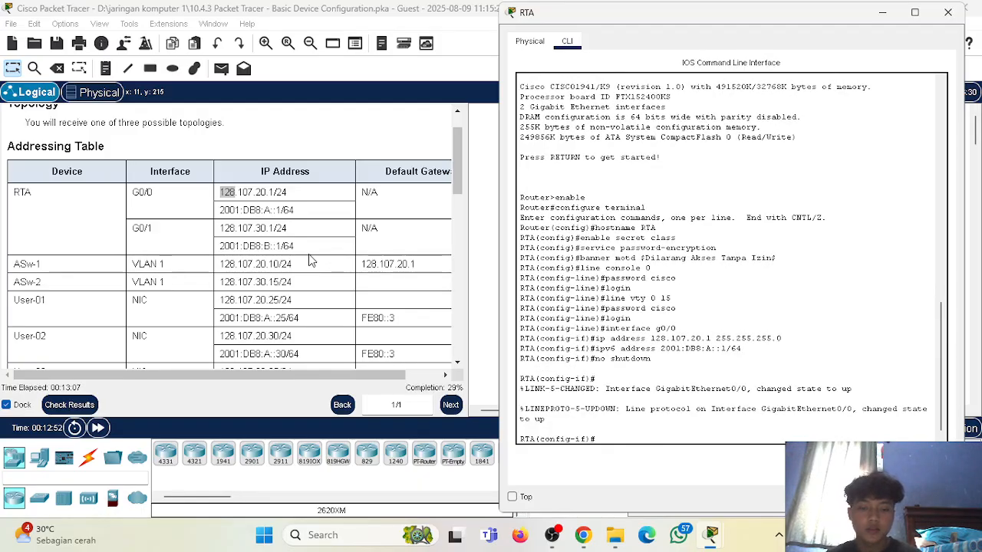
pyautogui.rightClick(309, 259)
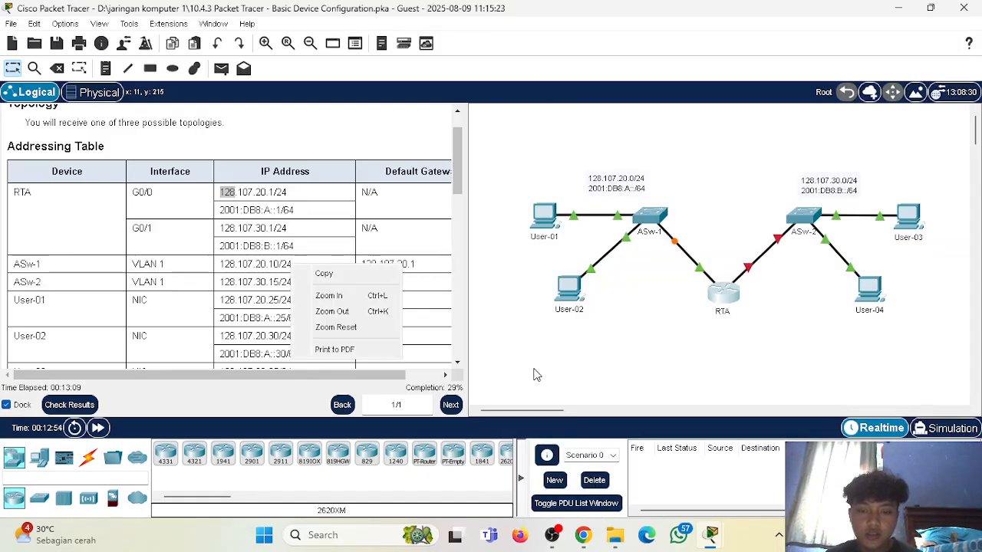
pyautogui.click(533, 377)
pyautogui.click(724, 307)
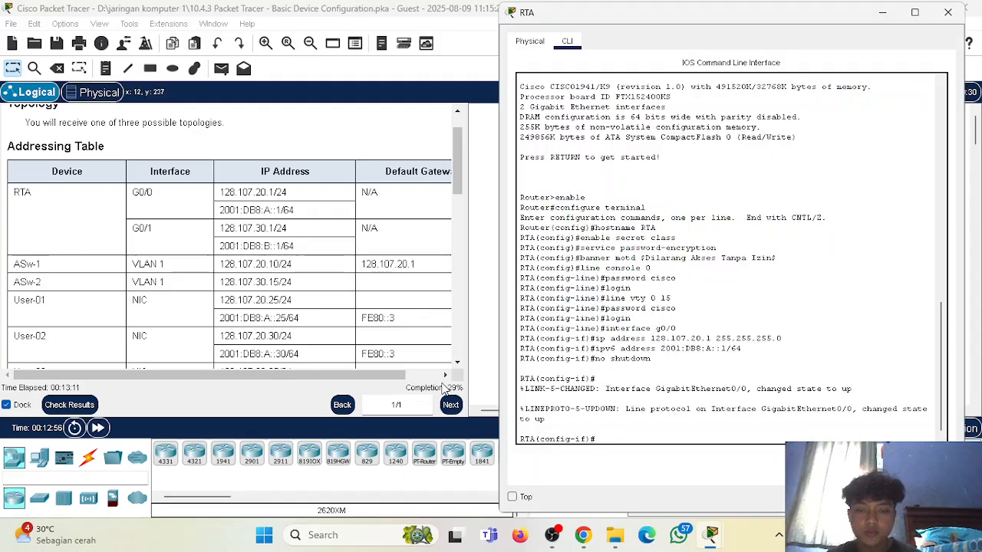
# Check the activity requirements and Addressing Table, and enter interface configuration mode for g0/1 on RTA.
pyautogui.scroll(-10, 300, 246)
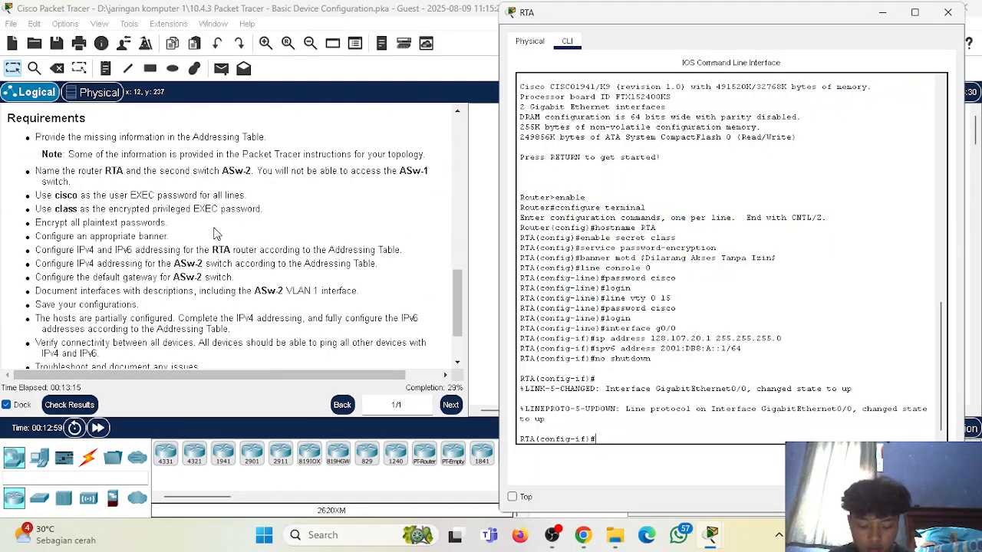
pyautogui.scroll(10, 215, 233)
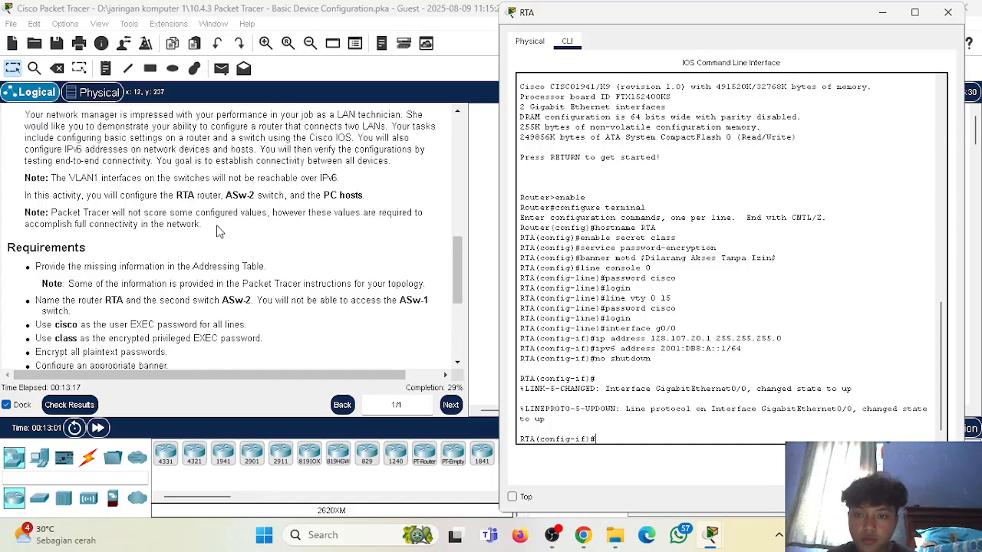
pyautogui.scroll(3, 625, 354)
pyautogui.scroll(1, 272, 260)
pyautogui.scroll(-1, 246, 255)
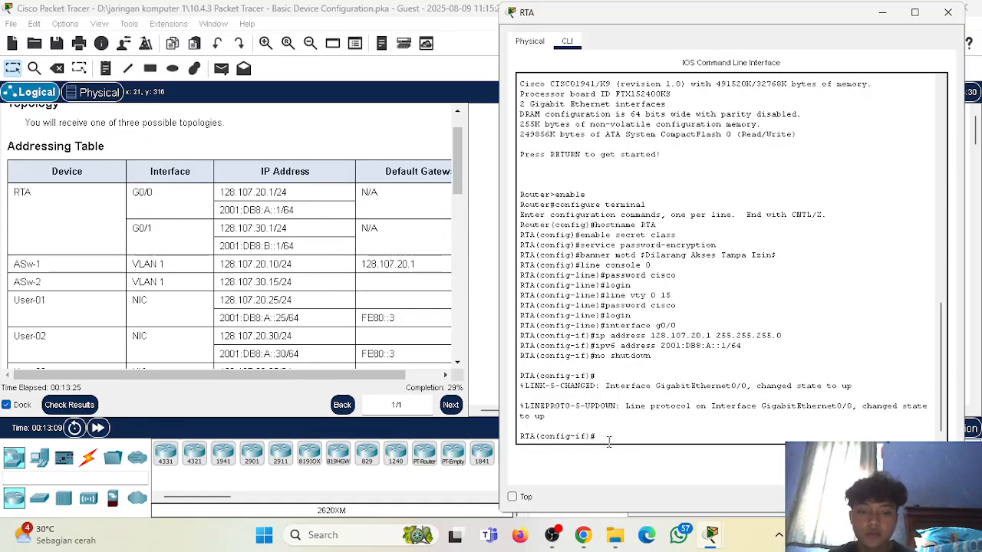
pyautogui.write('int')
pyautogui.press('BackSpace')
pyautogui.write('erface')
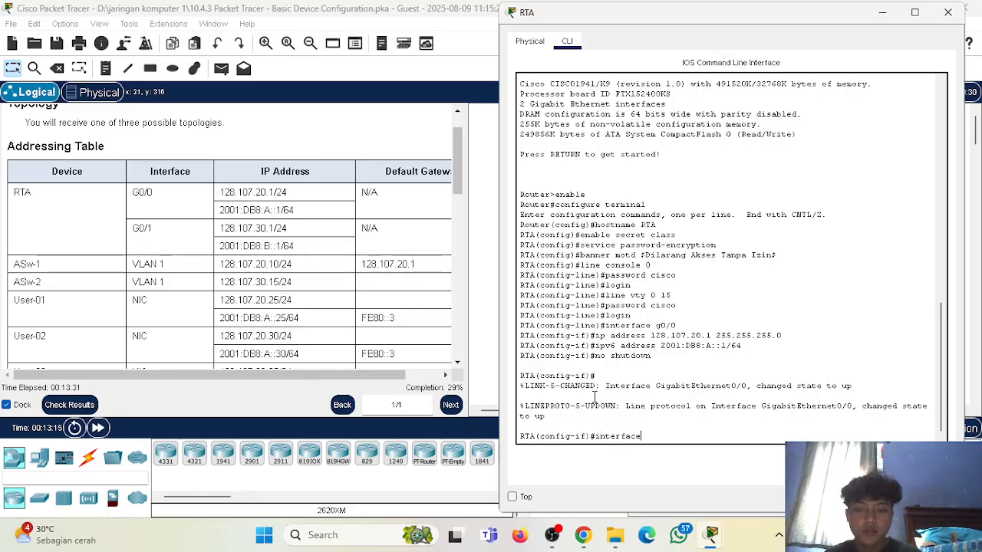
pyautogui.write(' g0/1')
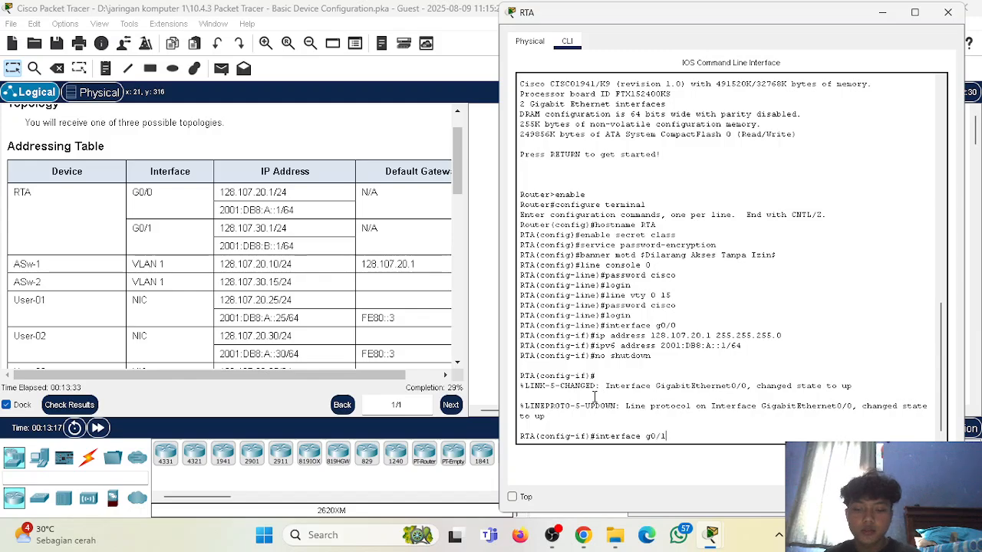
pyautogui.press('Return')
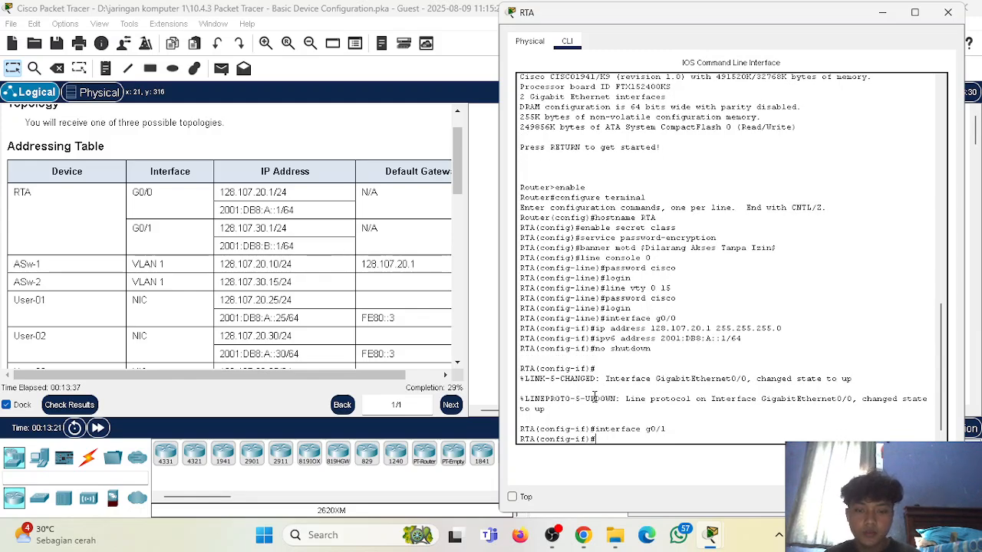
pyautogui.scroll(-10, 407, 285)
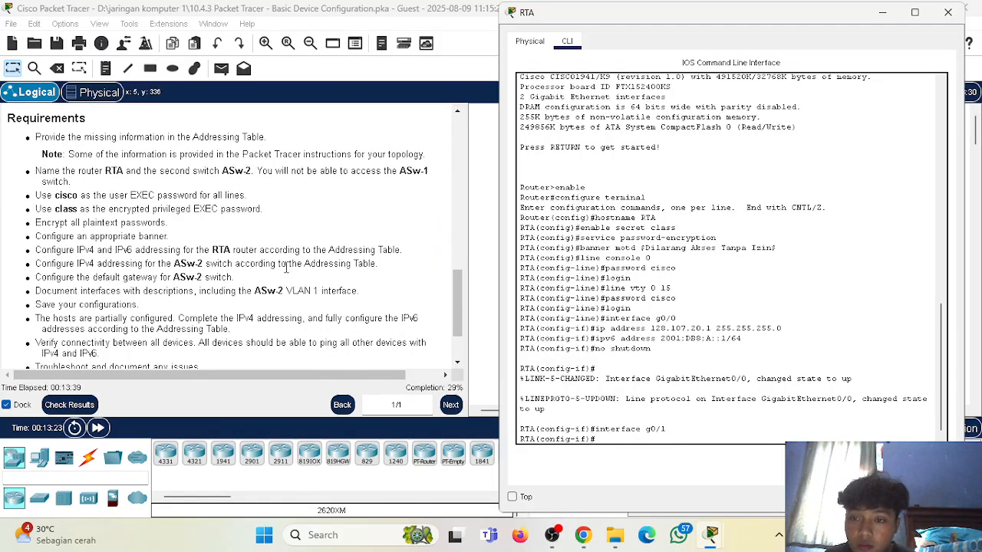
pyautogui.scroll(10, 275, 258)
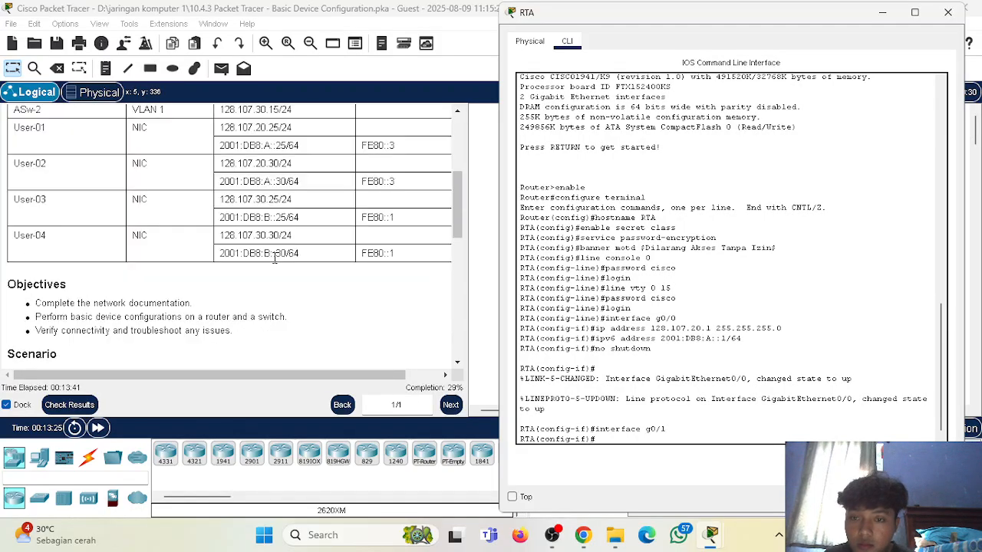
pyautogui.write('description')
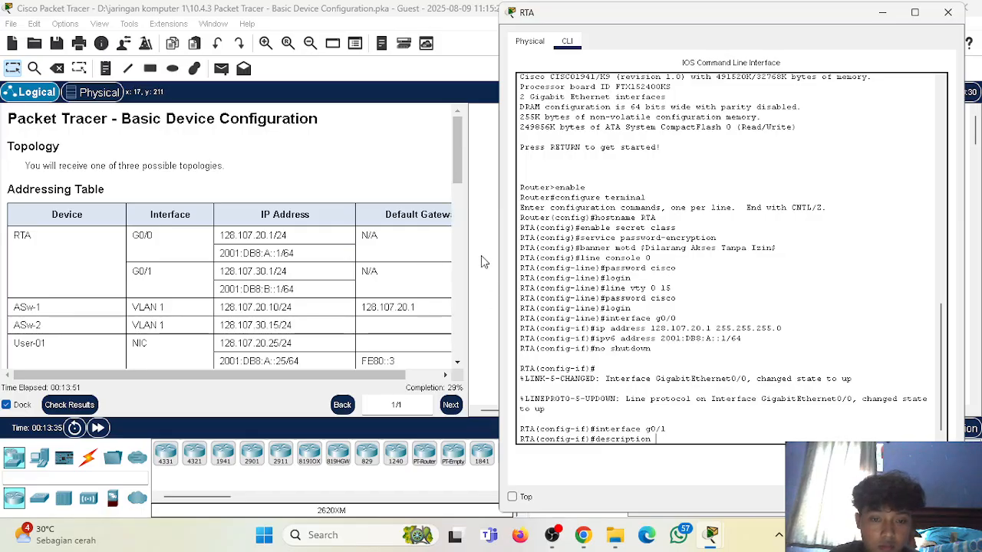
pyautogui.press('BackSpace')
pyautogui.press('BackSpace')
pyautogui.press('BackSpace')
pyautogui.press('BackSpace')
pyautogui.press('BackSpace')
pyautogui.press('BackSpace')
pyautogui.press('BackSpace')
pyautogui.press('BackSpace')
pyautogui.press('BackSpace')
pyautogui.press('BackSpace')
pyautogui.press('BackSpace')
pyautogui.press('BackSpace')
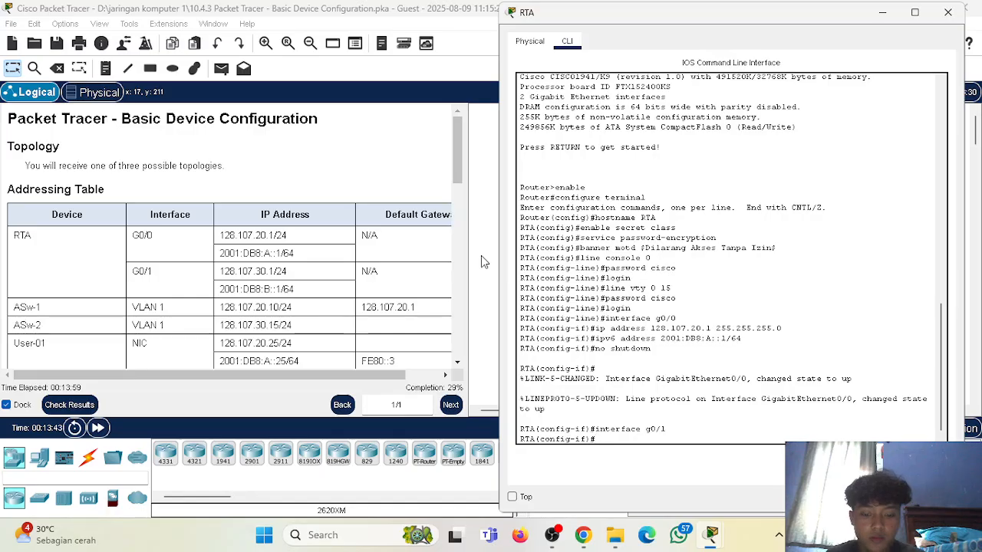
pyautogui.write('interface')
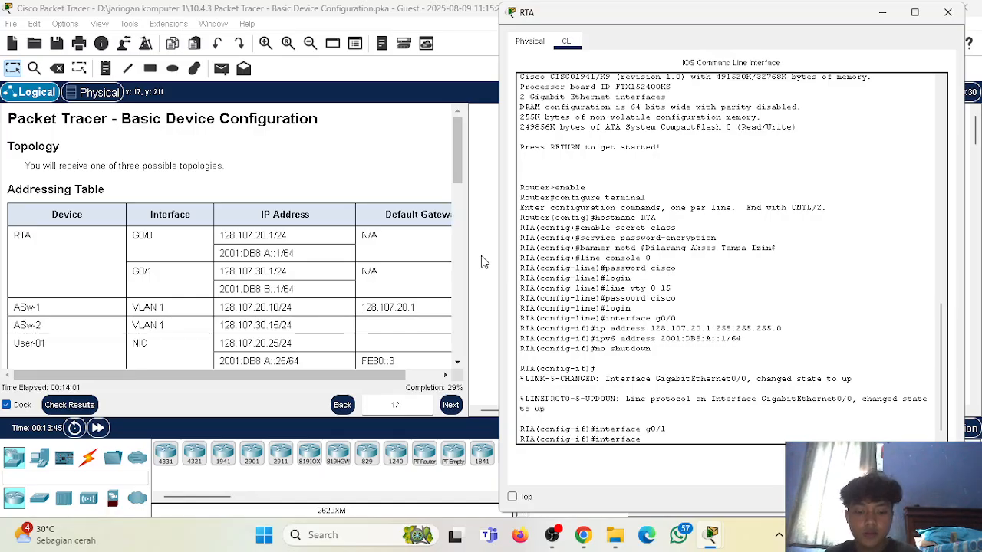
pyautogui.press('BackSpace')
pyautogui.press('BackSpace')
pyautogui.press('BackSpace')
pyautogui.press('BackSpace')
pyautogui.press('BackSpace')
pyautogui.press('BackSpace')
pyautogui.press('BackSpace')
pyautogui.press('BackSpace')
# Add the description "LAN1 to Asw-1" to RTA's G0/1 interface.
pyautogui.write('des')
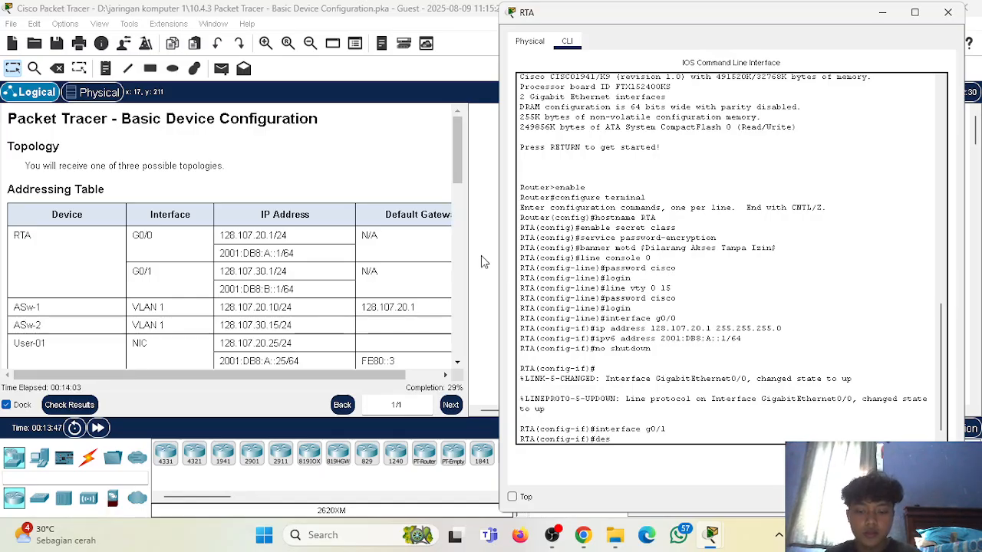
pyautogui.write('cription')
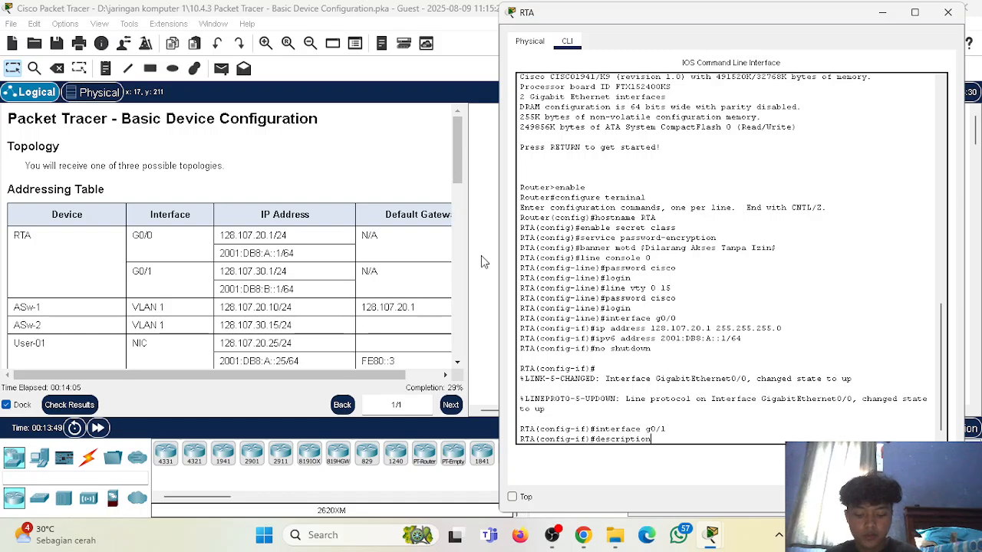
pyautogui.write(' LAN')
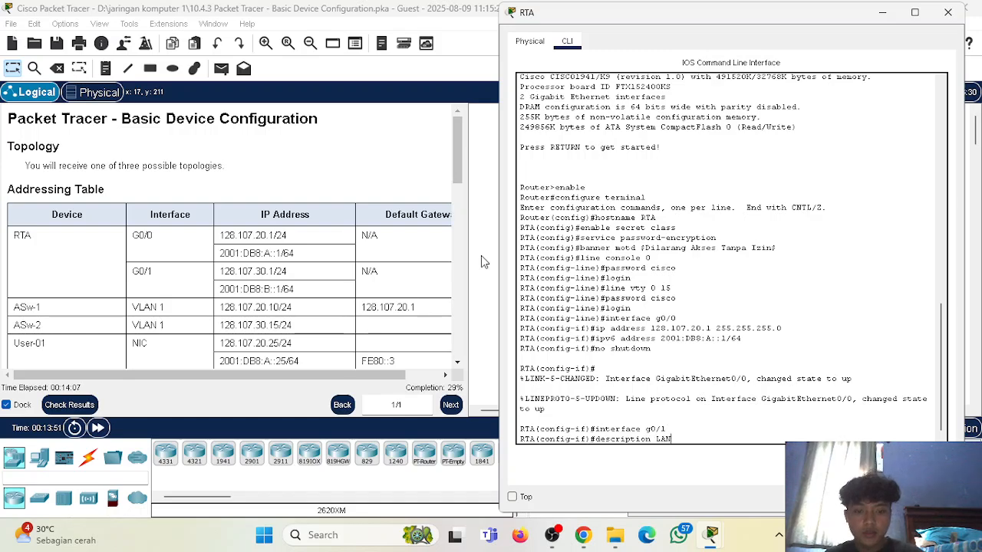
pyautogui.write('1 to')
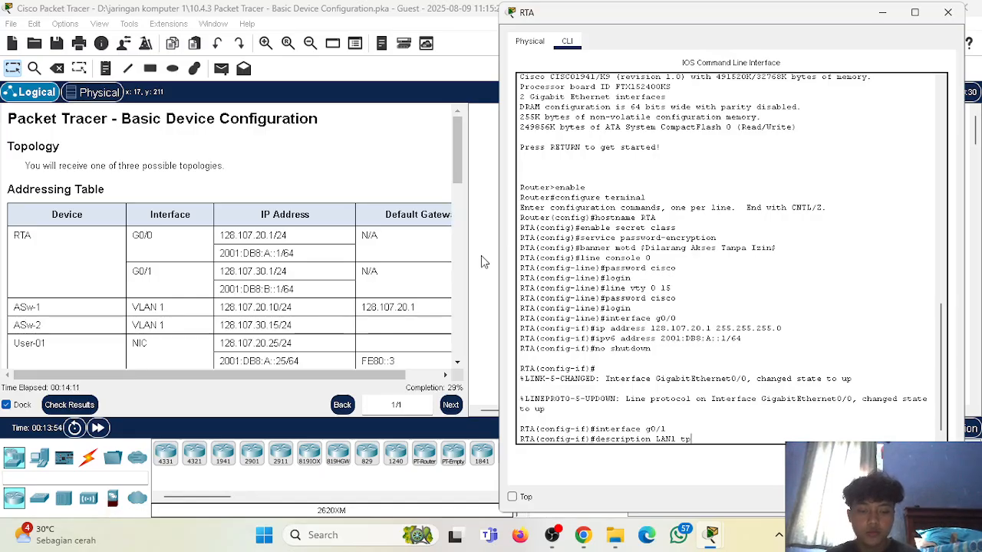
pyautogui.write(' Asw')
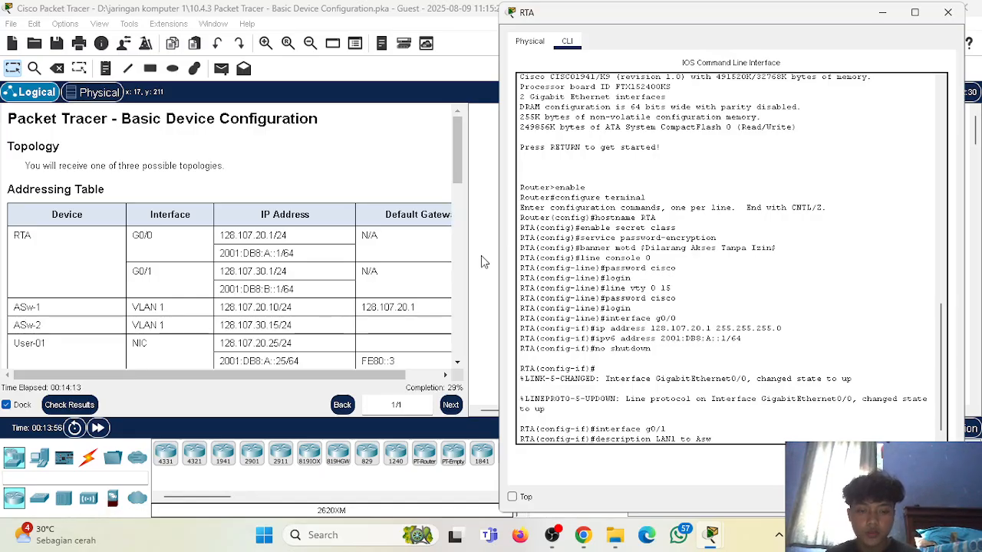
pyautogui.write('-1')
pyautogui.press('Return')
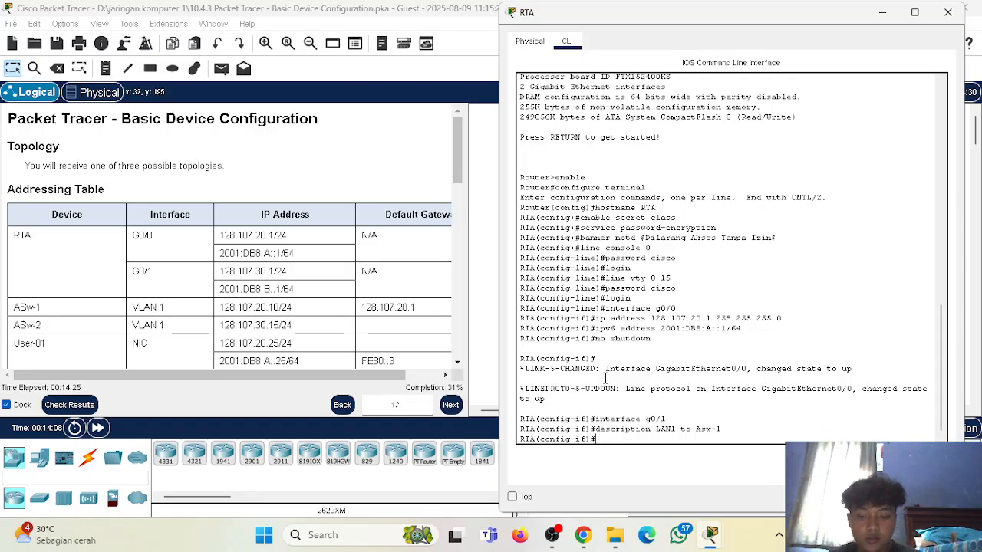
# Set the description of RTA's G0/1 interface to "LAN2 to Asw-2", reusing the previous description command.
pyautogui.press('Up')
pyautogui.press('Left')
pyautogui.press('Left')
pyautogui.press('Left')
pyautogui.press('Left')
pyautogui.press('Left')
pyautogui.press('Left')
pyautogui.press('Left')
pyautogui.press('Left')
pyautogui.press('Left')
pyautogui.press('BackSpace')
pyautogui.write('2')
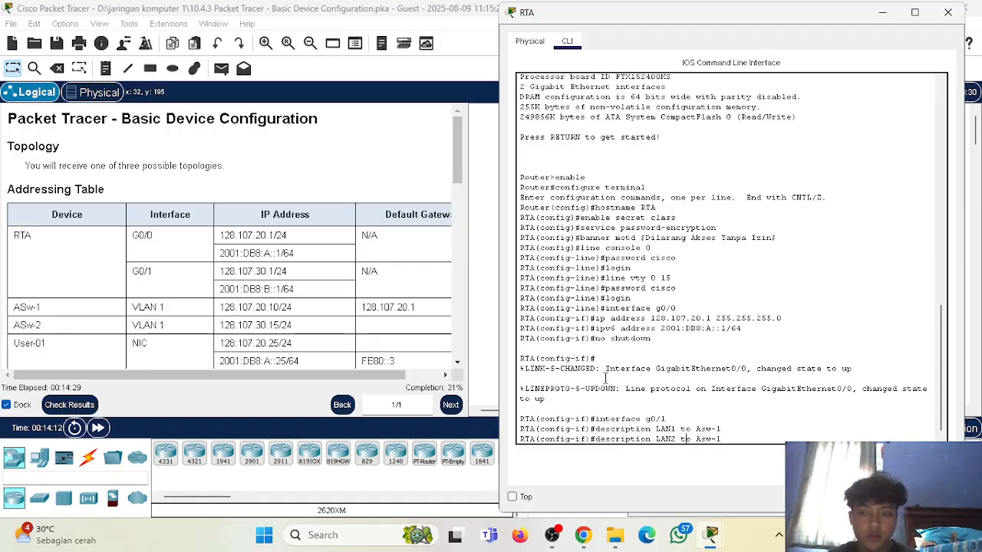
pyautogui.press('Right')
pyautogui.press('Right')
pyautogui.press('Right')
pyautogui.press('Right')
pyautogui.press('Right')
pyautogui.press('Right')
pyautogui.press('Right')
pyautogui.press('Right')
pyautogui.press('Right')
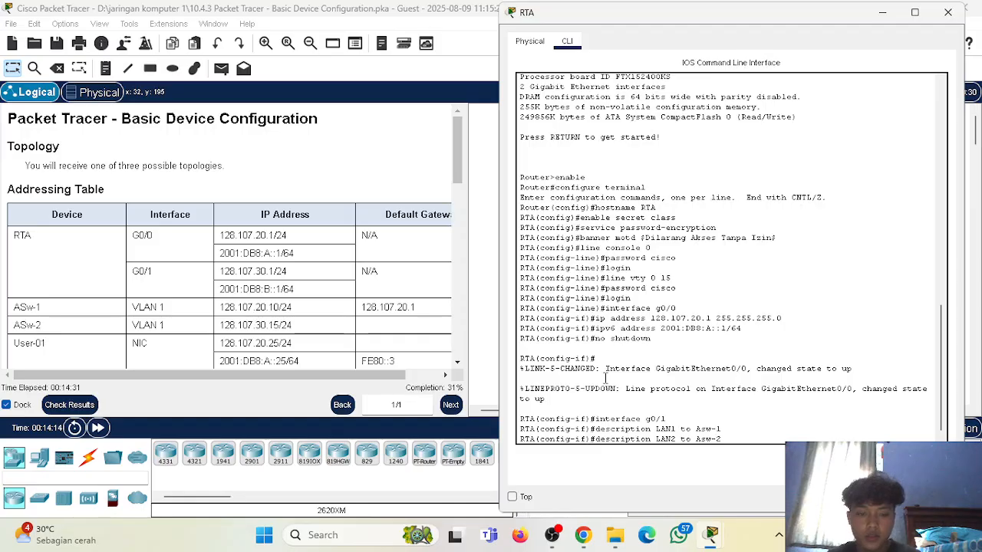
pyautogui.press('BackSpace')
pyautogui.write('2')
pyautogui.press('Return')
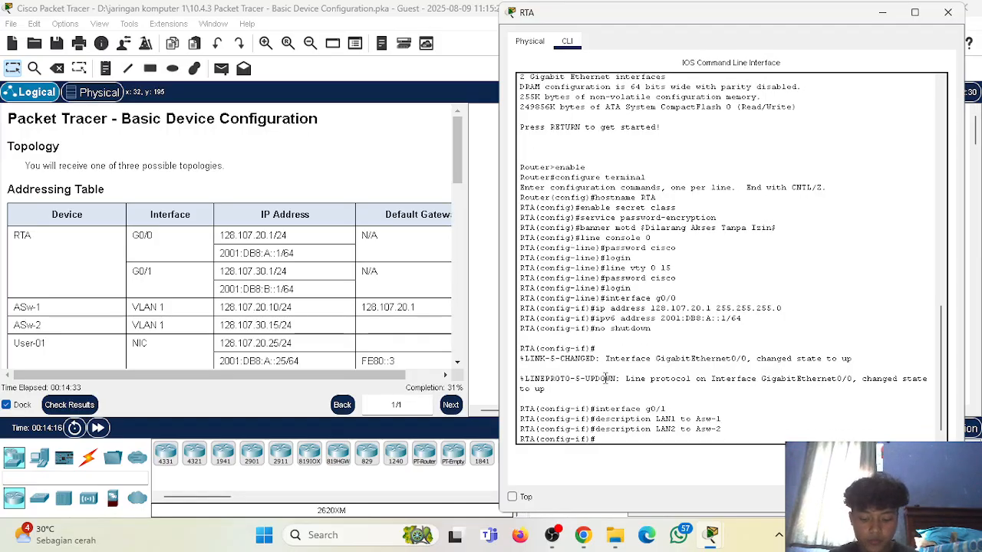
# Assign RTA's G0/1 interface the IPv4 address 128.107.30.1 with mask 255.255.255.0.
pyautogui.write('ip address')
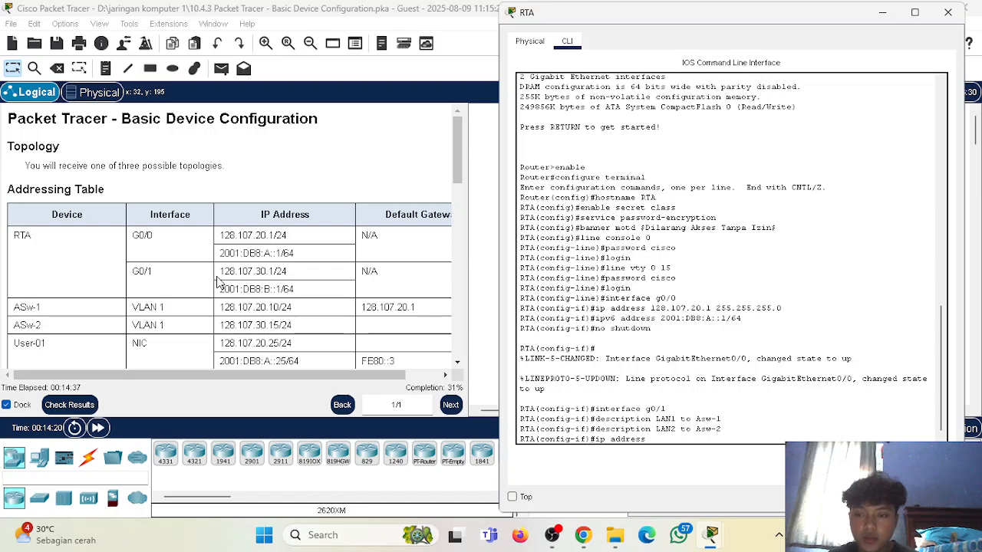
pyautogui.write('128.1')
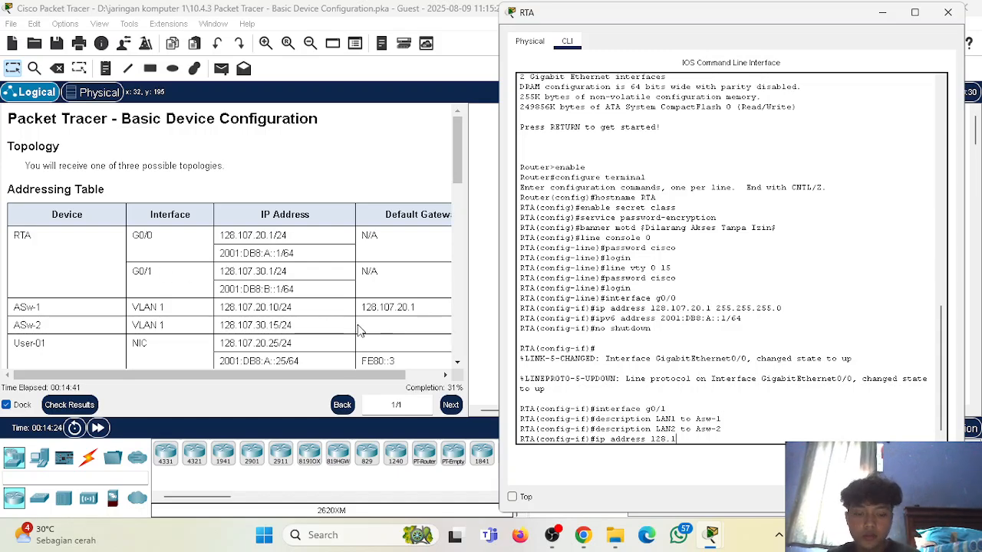
pyautogui.write('07.30.1 255')
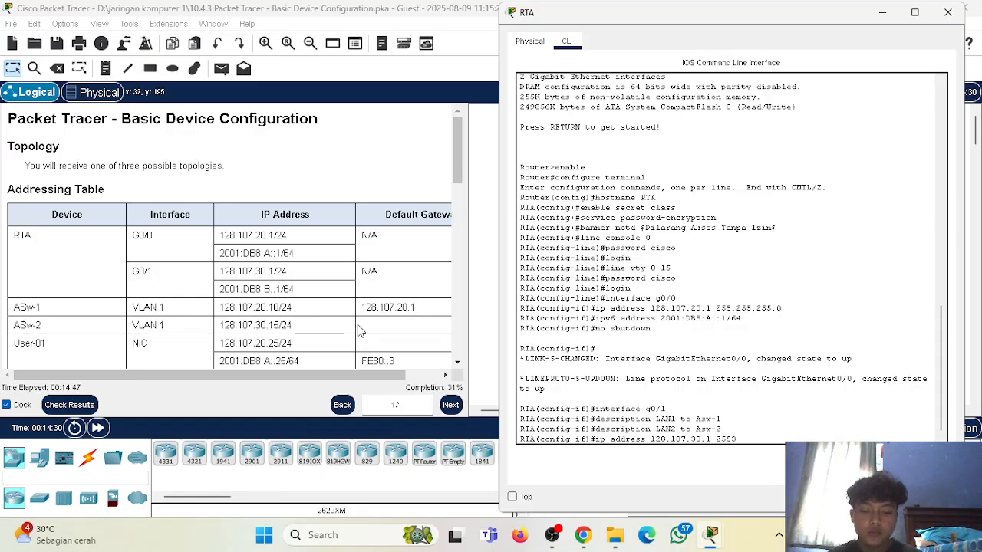
pyautogui.write('.255.255.0')
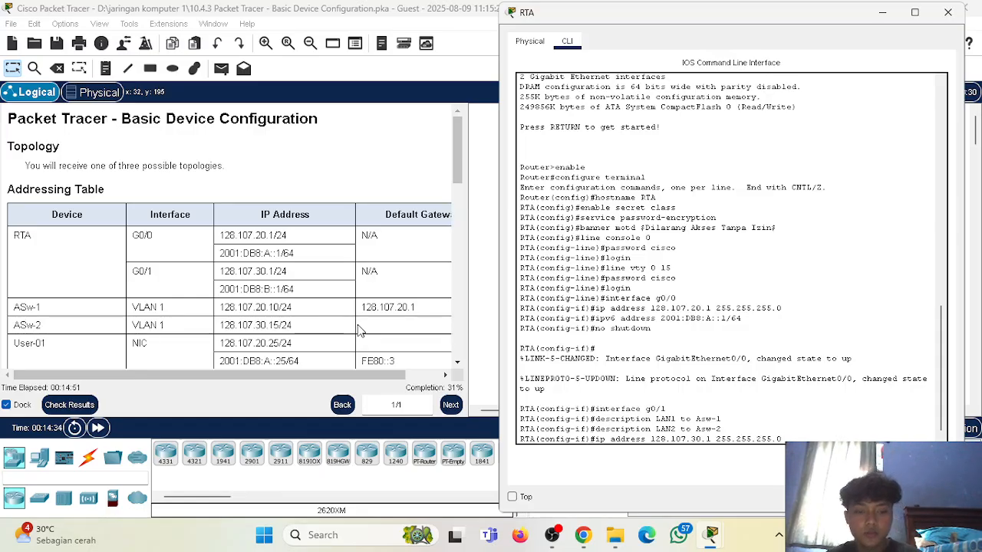
pyautogui.press('Return')
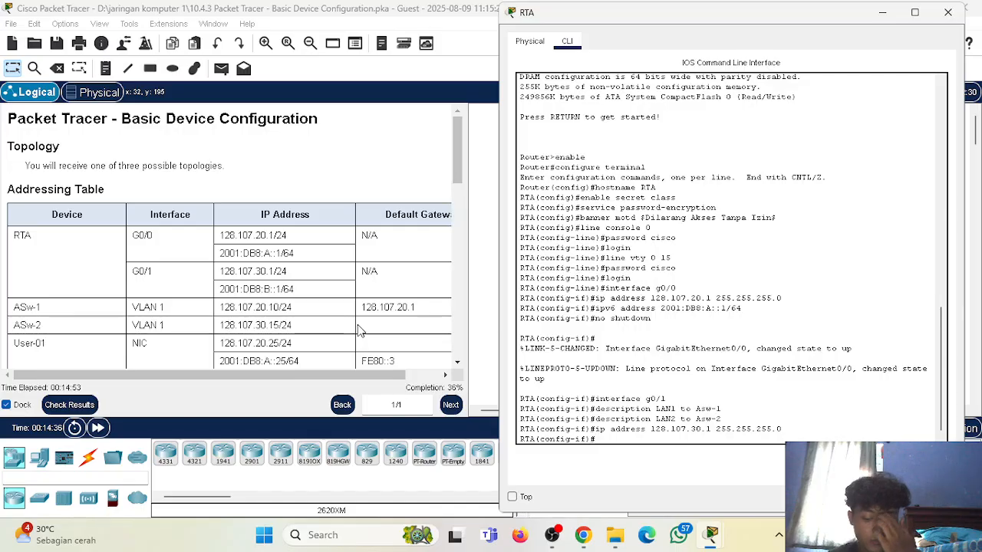
# Try to assign the IPv6 address 2001:DB8:::1/64 to RTA's G0/1 interface by adapting the earlier G0/0 command.
pyautogui.write('ipv6 address ')
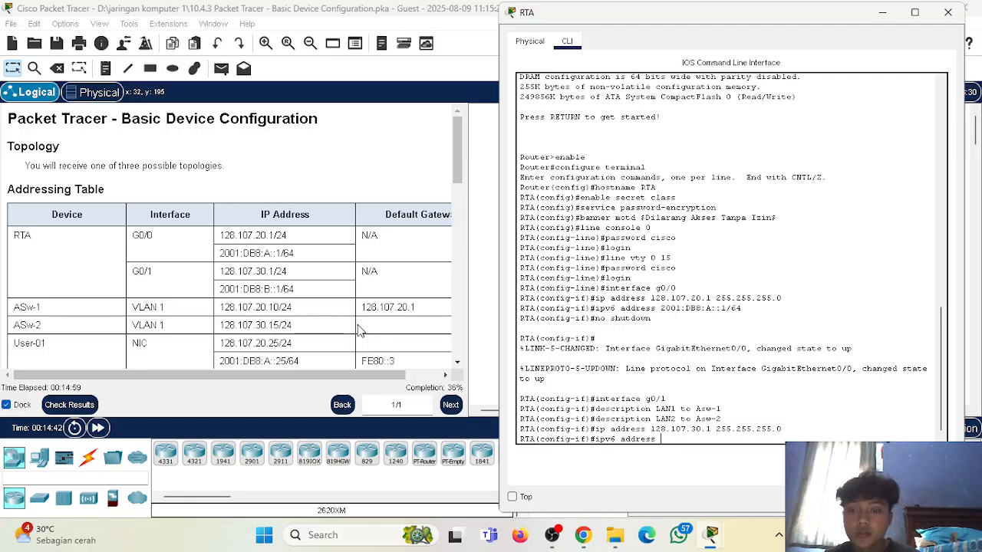
pyautogui.write('2001')
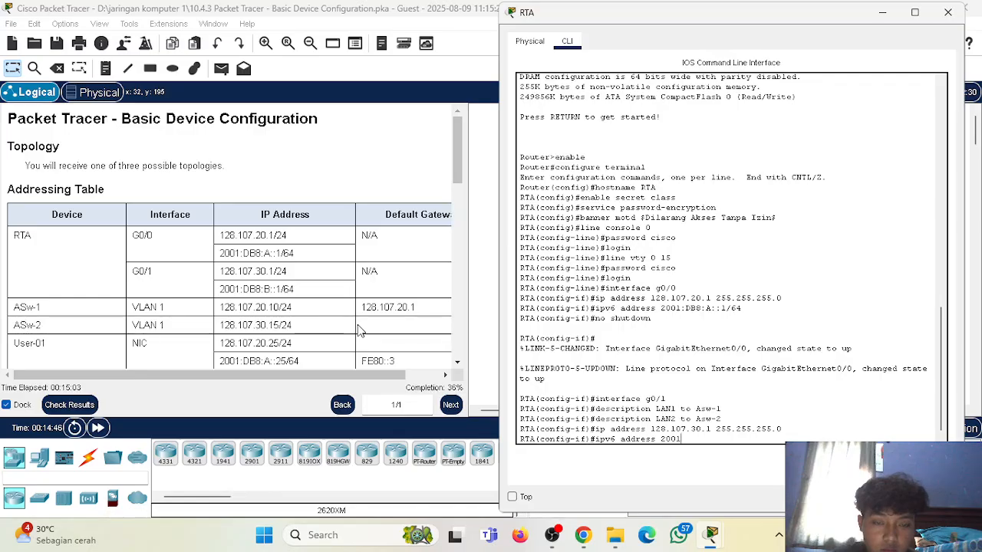
pyautogui.press('Up')
pyautogui.press('Up')
pyautogui.press('Up')
pyautogui.press('Up')
pyautogui.press('Up')
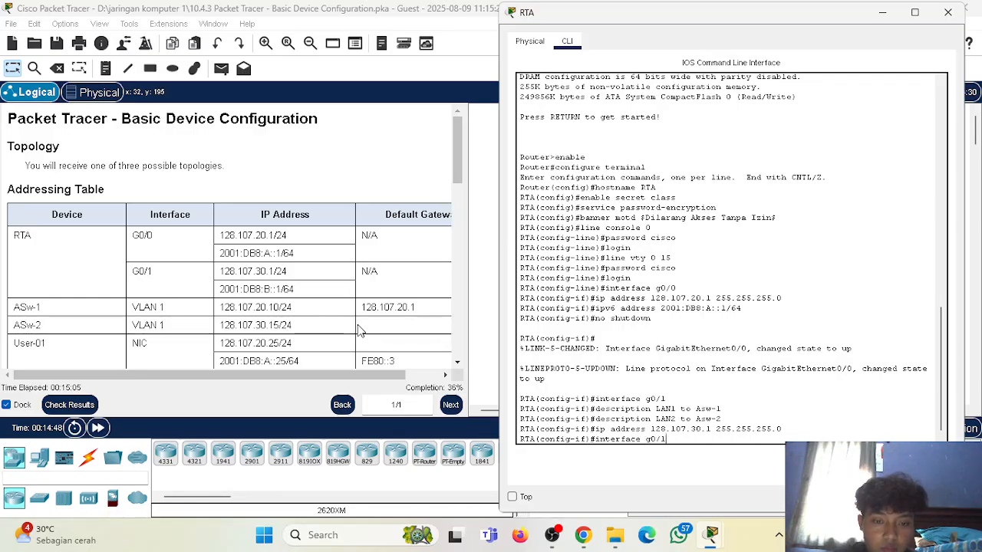
pyautogui.press('Up')
pyautogui.press('Left')
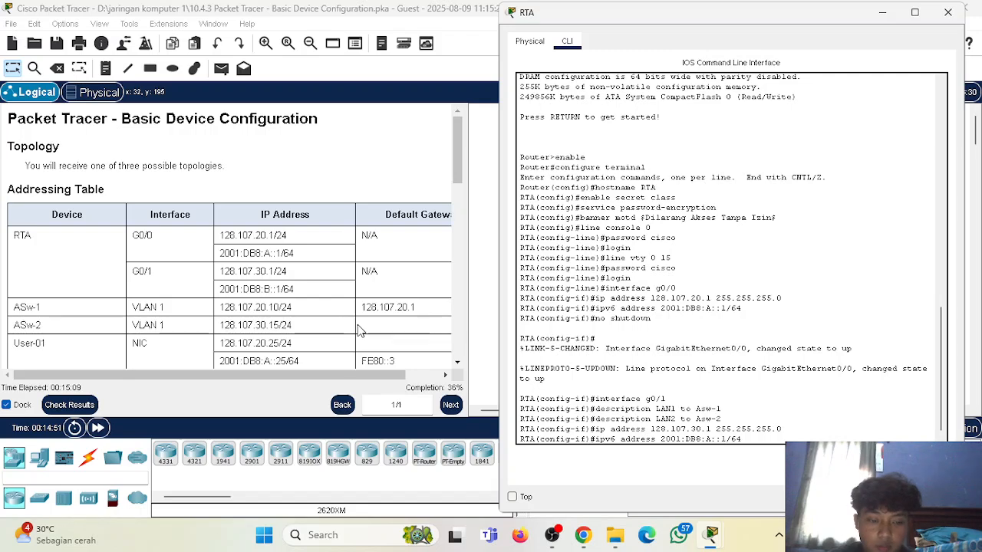
pyautogui.press('BackSpace')
pyautogui.press('Return')
# Assign the IPv6 address 2001:DB8:B::1/64 to RTA's G0/1 interface by correcting the previous command.
pyautogui.press('Up')
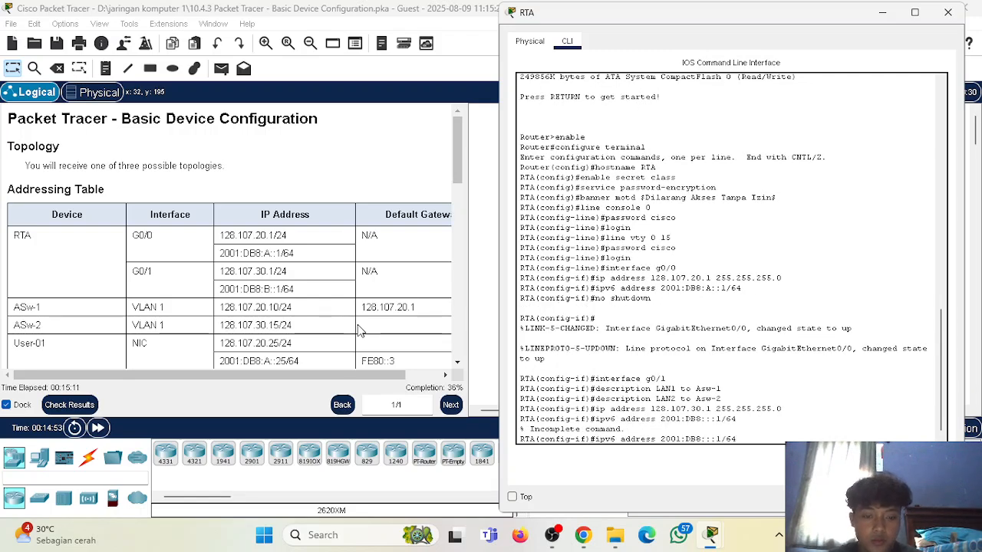
pyautogui.press('Left')
pyautogui.press('Left')
pyautogui.press('Left')
pyautogui.press('Left')
pyautogui.press('Left')
pyautogui.press('Left')
pyautogui.press('Left')
pyautogui.press('BackSpace')
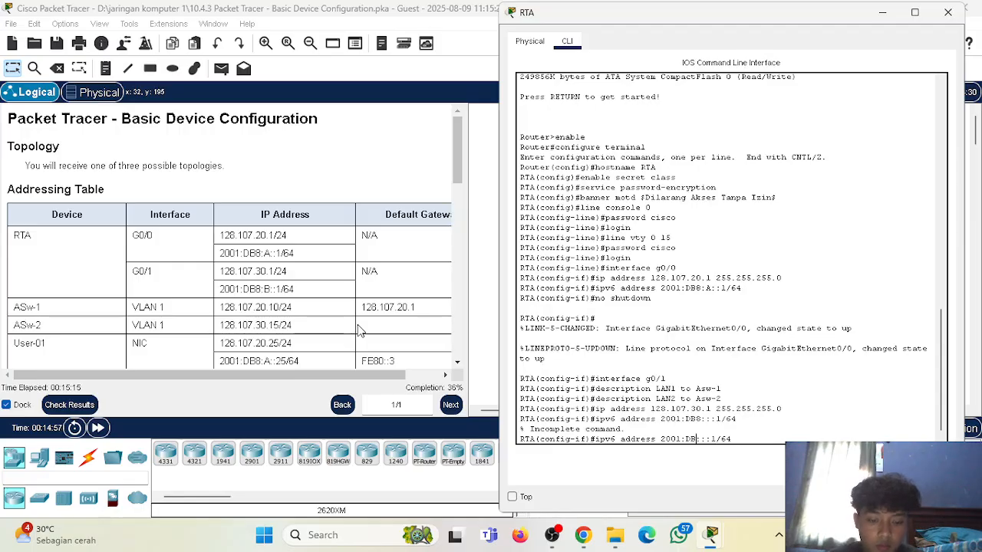
pyautogui.write('8')
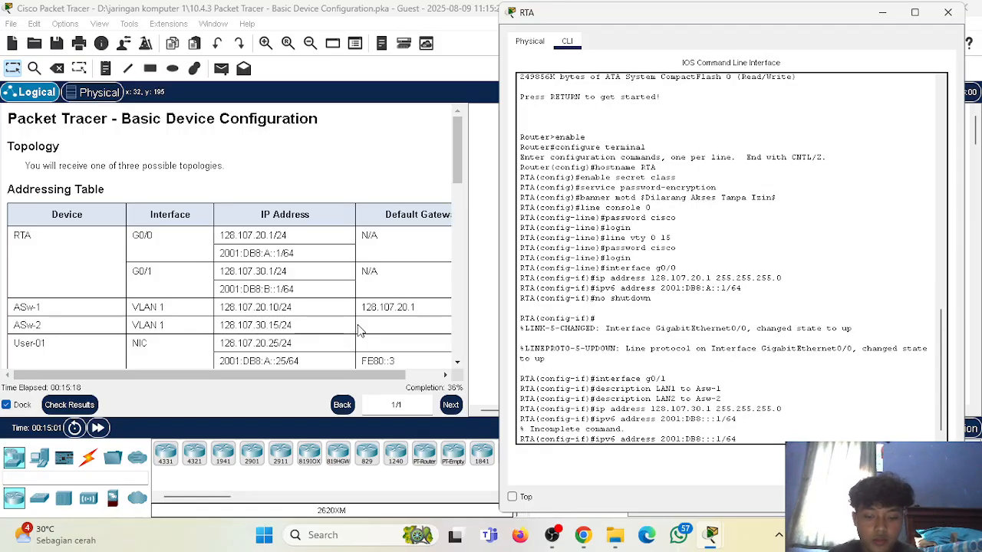
pyautogui.press('Right')
pyautogui.write('B')
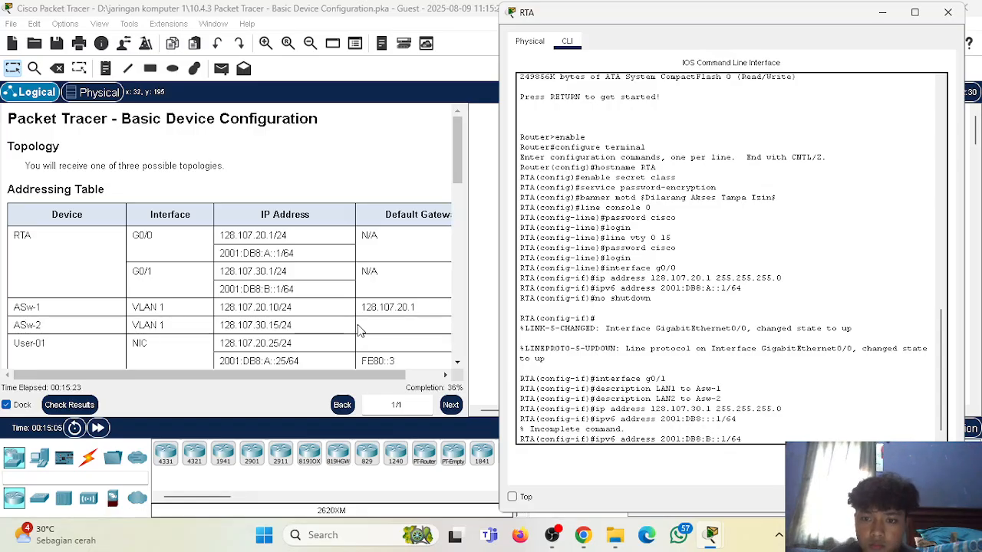
pyautogui.press('Right')
pyautogui.press('Right')
pyautogui.press('Right')
pyautogui.press('Right')
pyautogui.press('Right')
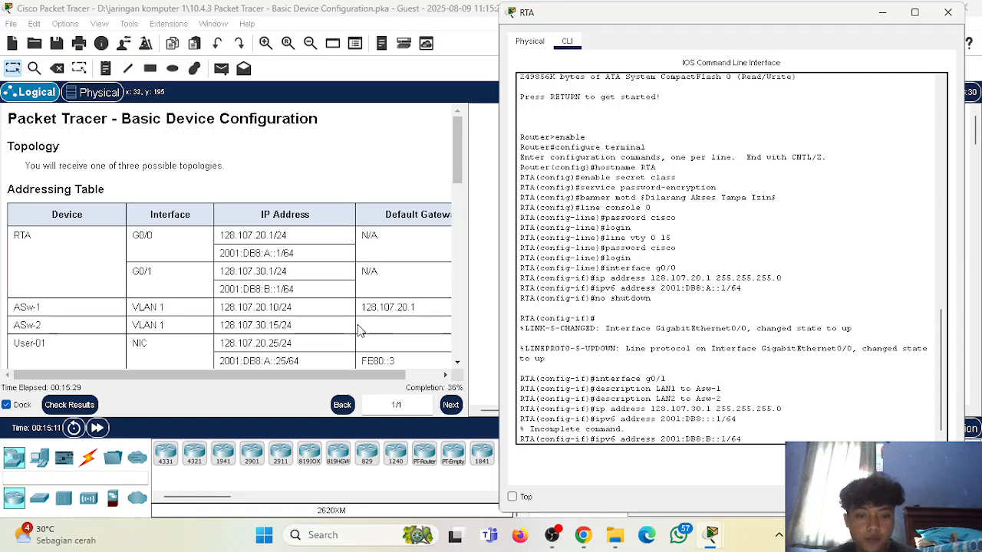
pyautogui.press('Return')
# Enable RTA's G0/1 interface with the no shutdown command.
pyautogui.write('no shutdown')
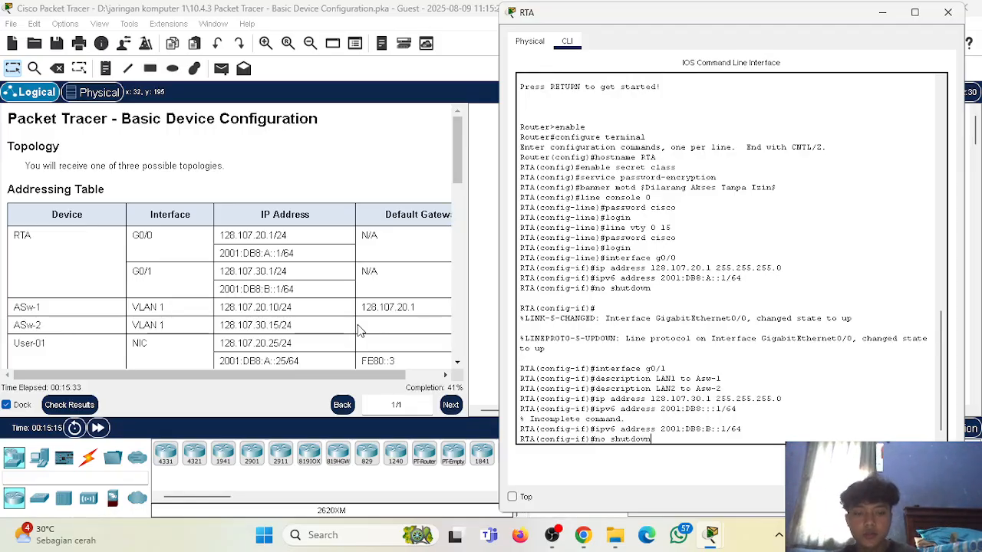
pyautogui.press('Return')
pyautogui.press('Return')
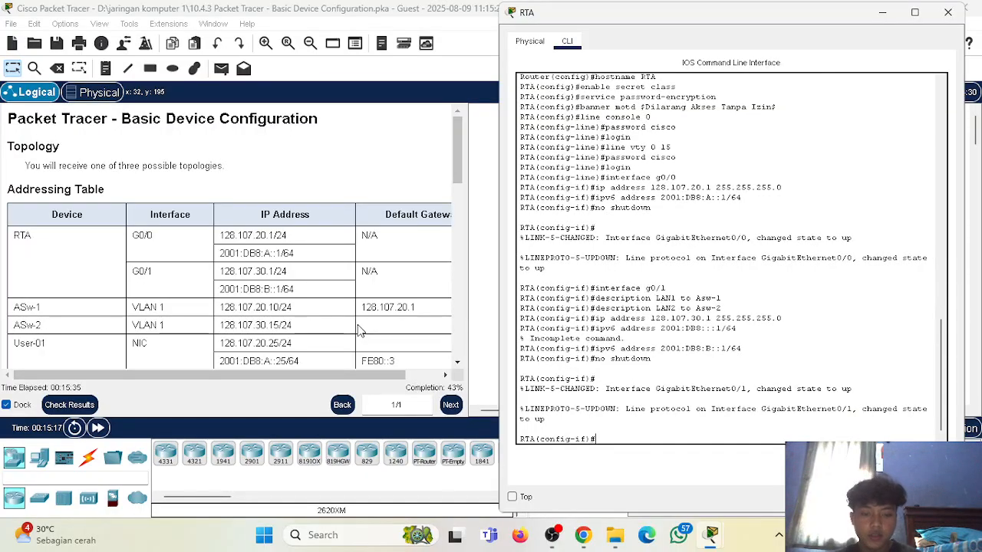
# Leave configuration mode on RTA and save its configuration with write memory.
pyautogui.scroll(-5, 349, 307)
pyautogui.scroll(-10, 338, 282)
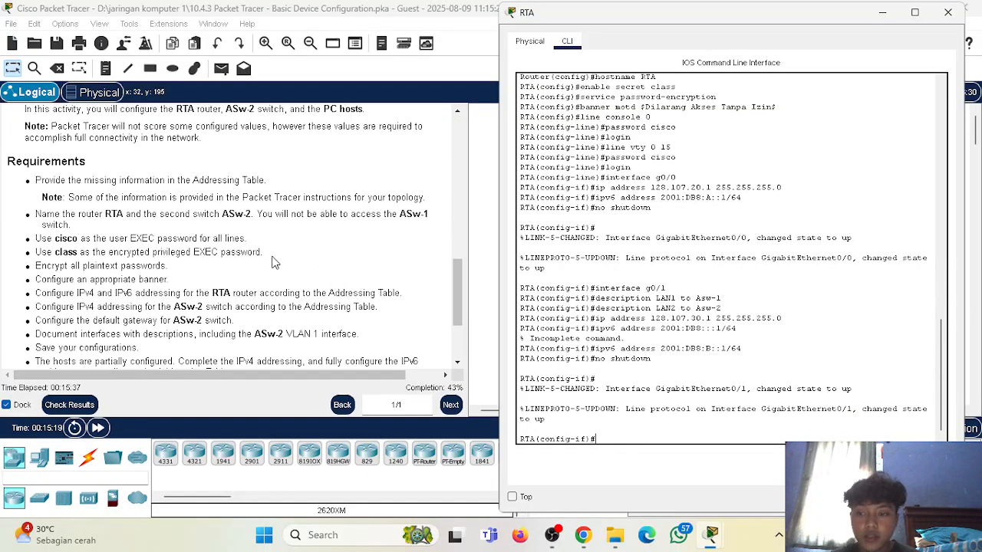
pyautogui.scroll(2, 200, 243)
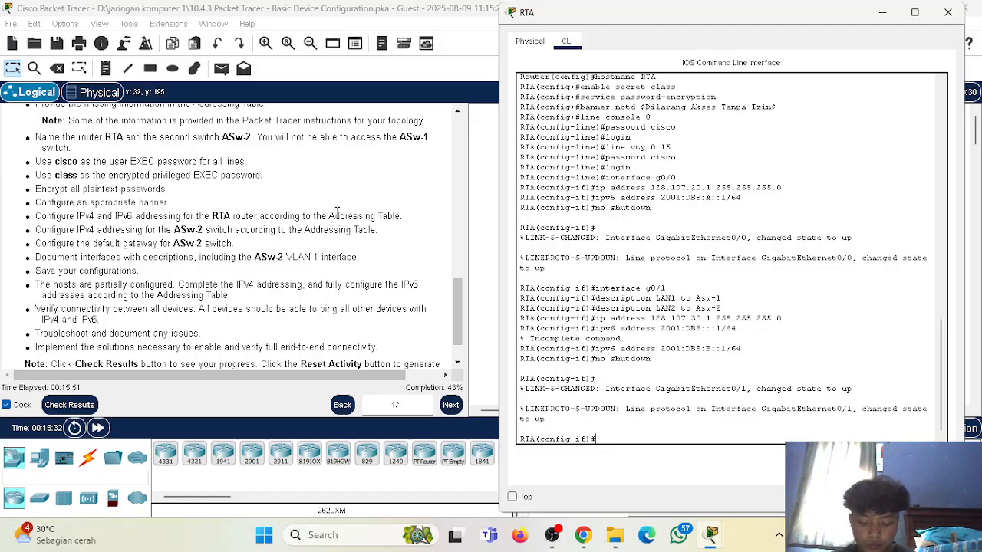
pyautogui.write('exit')
pyautogui.press('Return')
pyautogui.write('e')
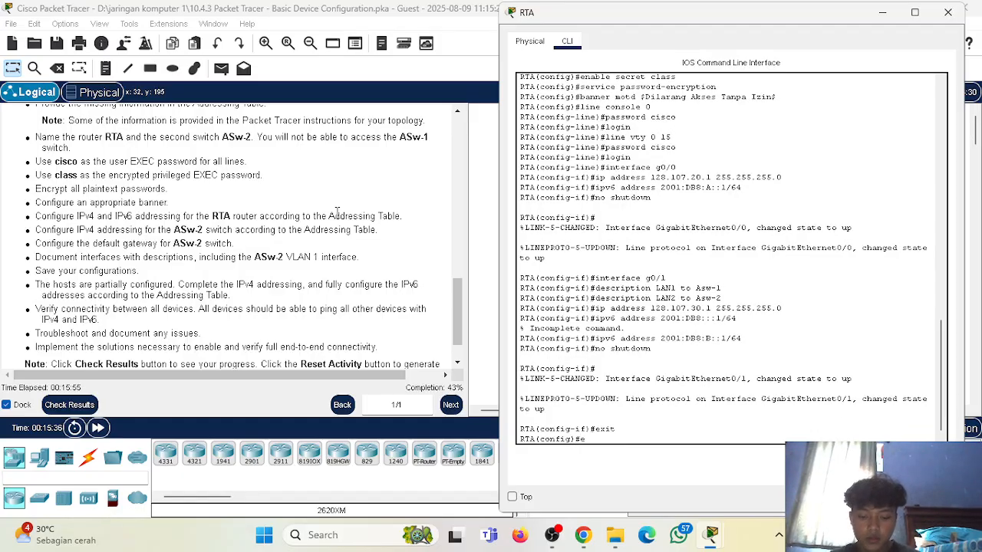
pyautogui.write('nd')
pyautogui.press('Return')
pyautogui.write('wri')
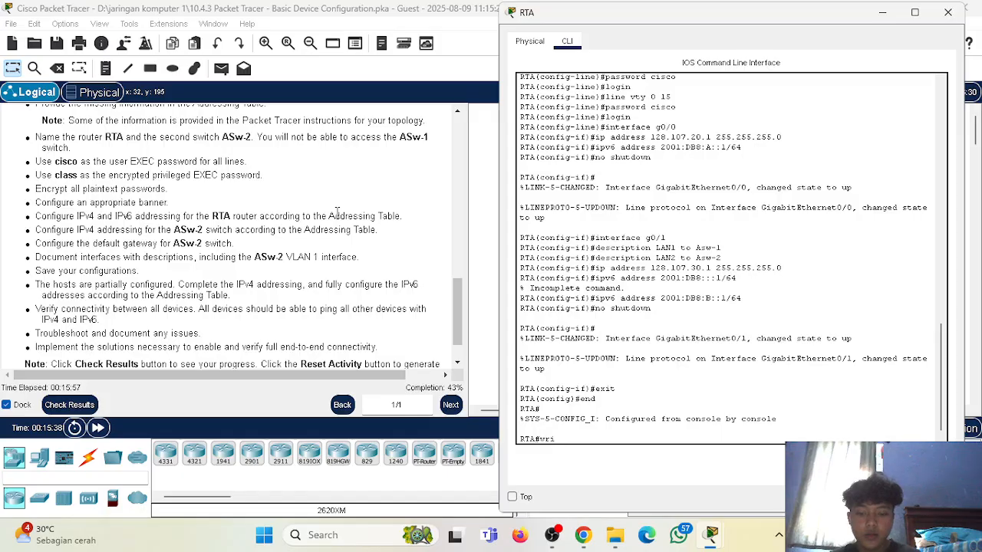
pyautogui.write('te memory')
pyautogui.press('Return')
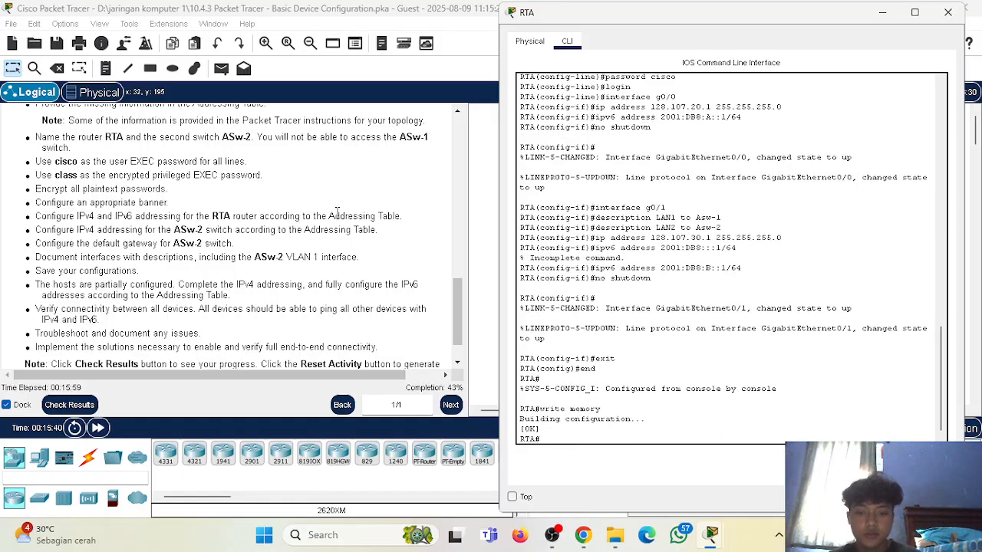
pyautogui.press('Return')
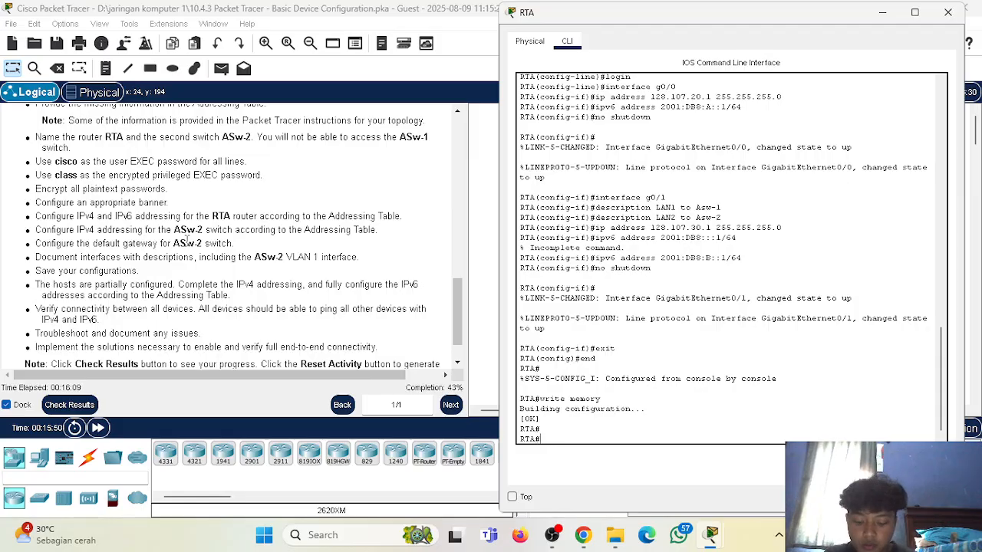
# Close RTA's window, open the ASw-2 switch's command line and enter privileged EXEC mode.
pyautogui.moveTo(175, 229); pyautogui.dragTo(199, 231)
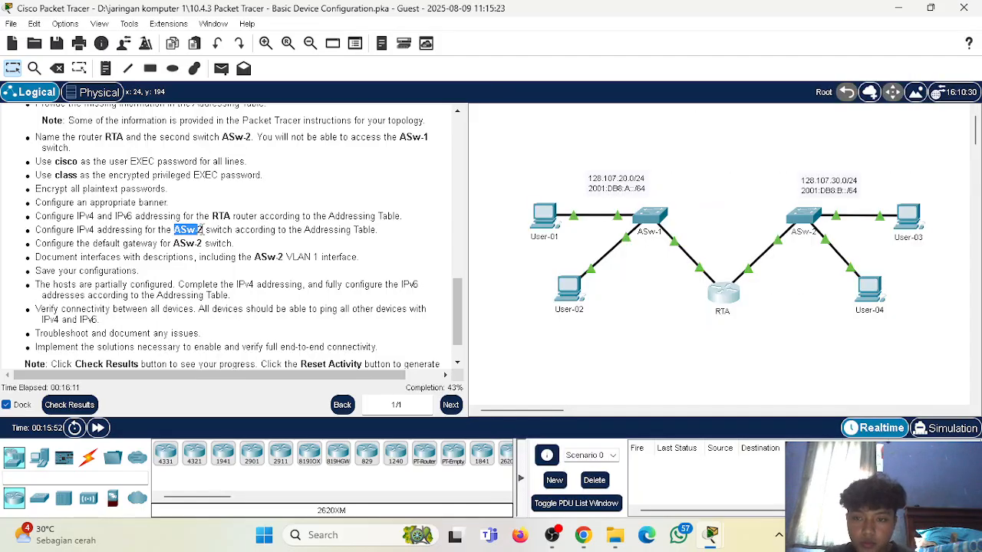
pyautogui.click(221, 230)
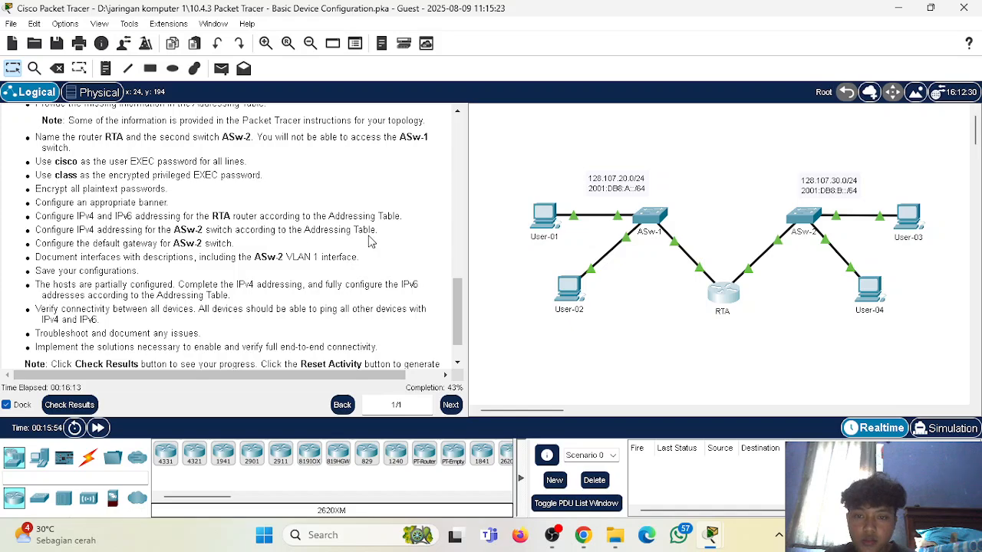
pyautogui.moveTo(712, 535)
pyautogui.click(802, 453)
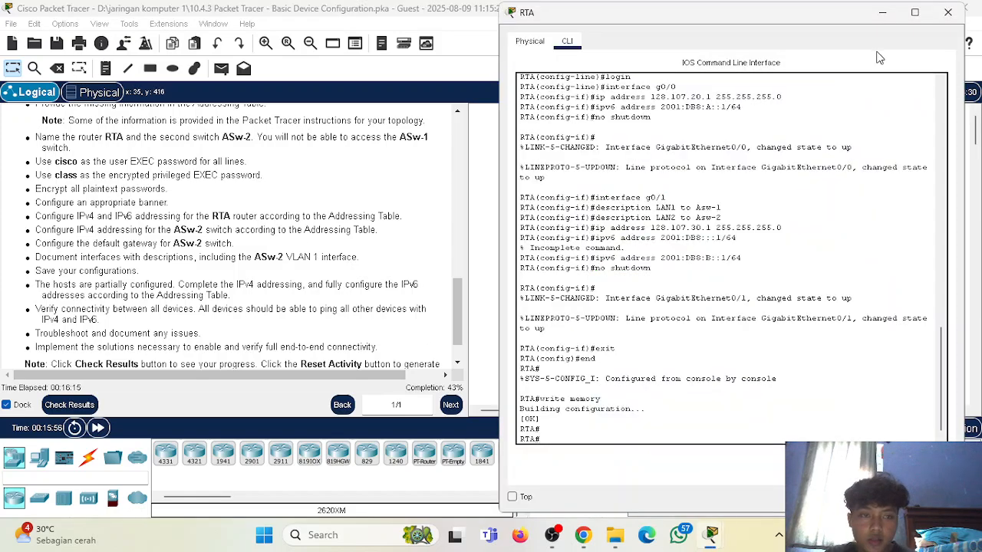
pyautogui.click(948, 12)
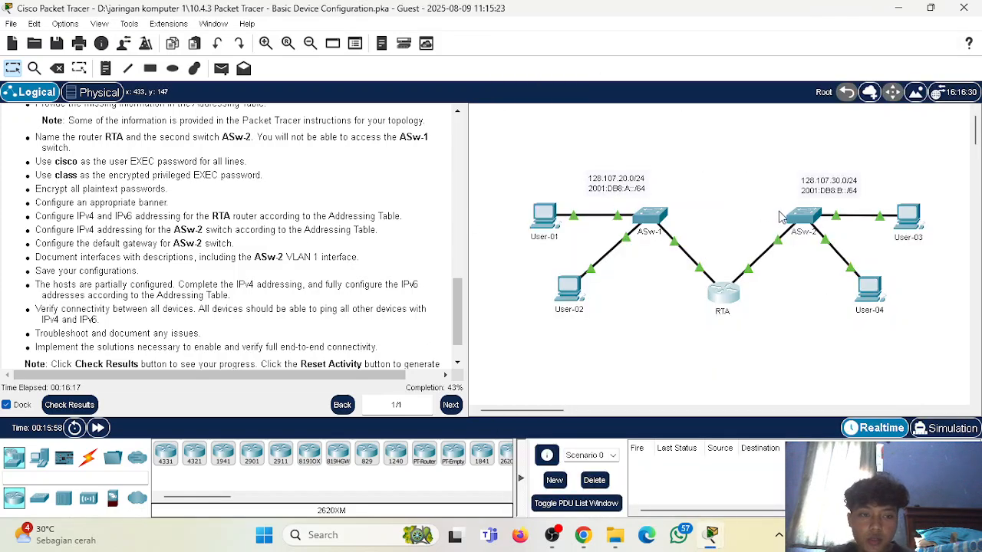
pyautogui.click(819, 222)
pyautogui.click(352, 46)
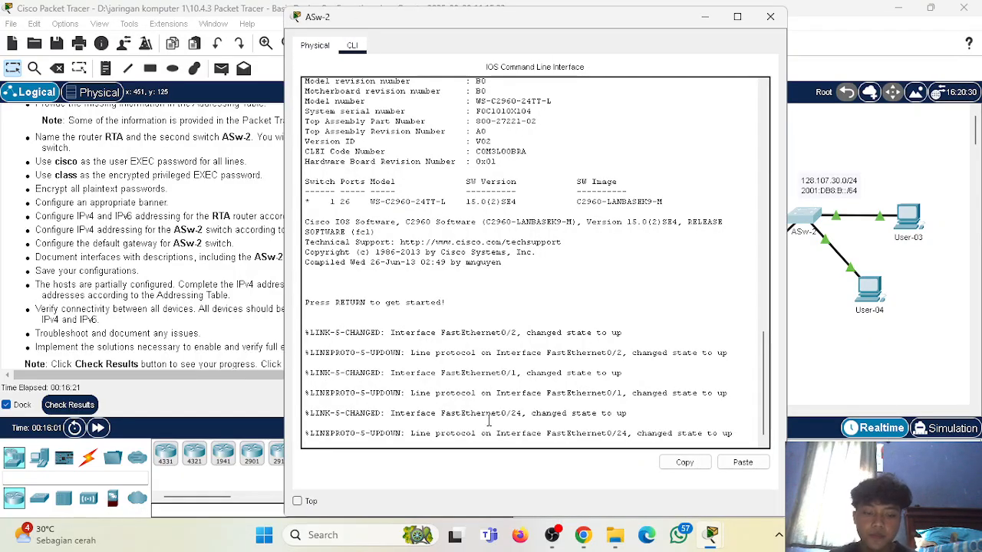
pyautogui.press('Return')
pyautogui.write('enable')
pyautogui.press('Return')
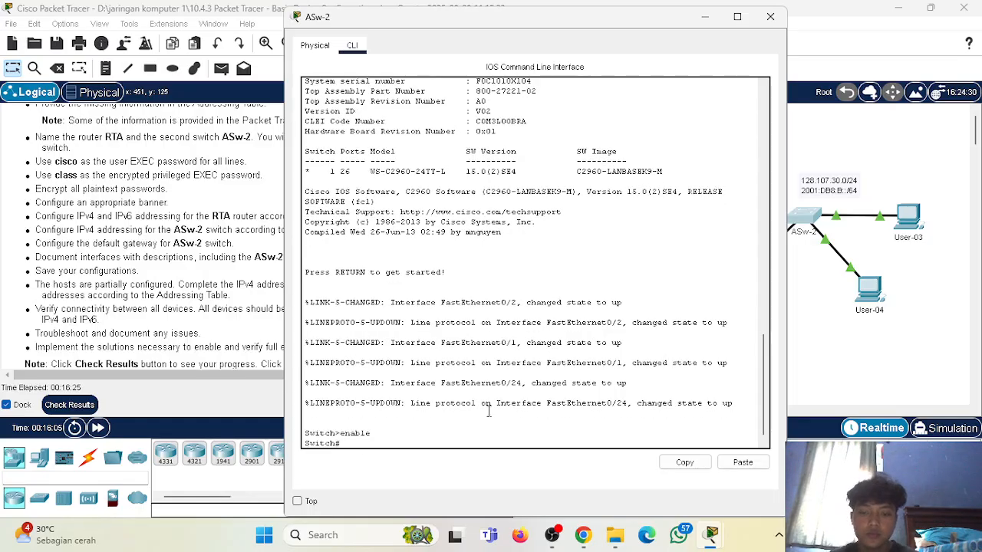
# Move the switch window clear of the instructions, then enter global configuration mode and set the hostname to ASw-2.
pyautogui.moveTo(560, 15); pyautogui.dragTo(748, 15)
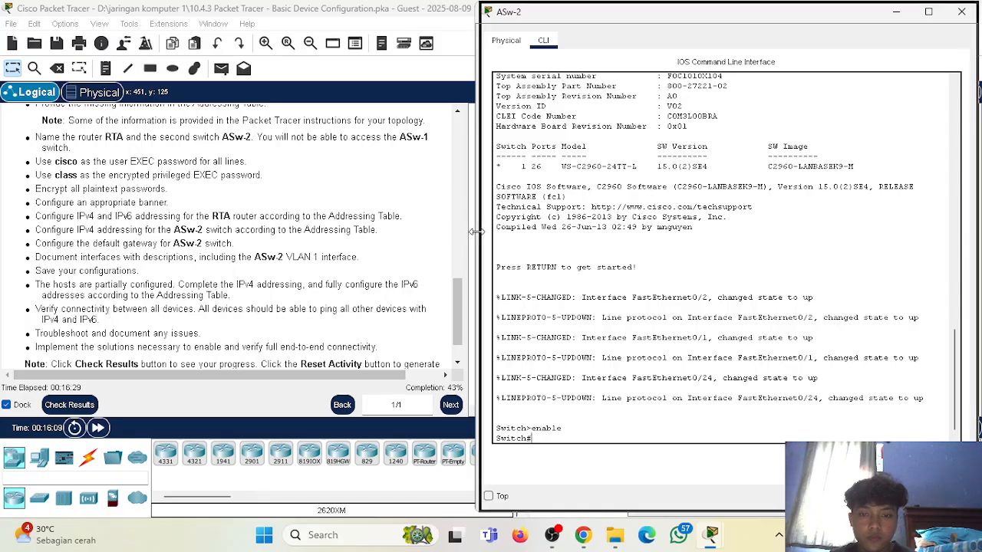
pyautogui.moveTo(476, 231); pyautogui.dragTo(480, 232)
pyautogui.write('configure terminal')
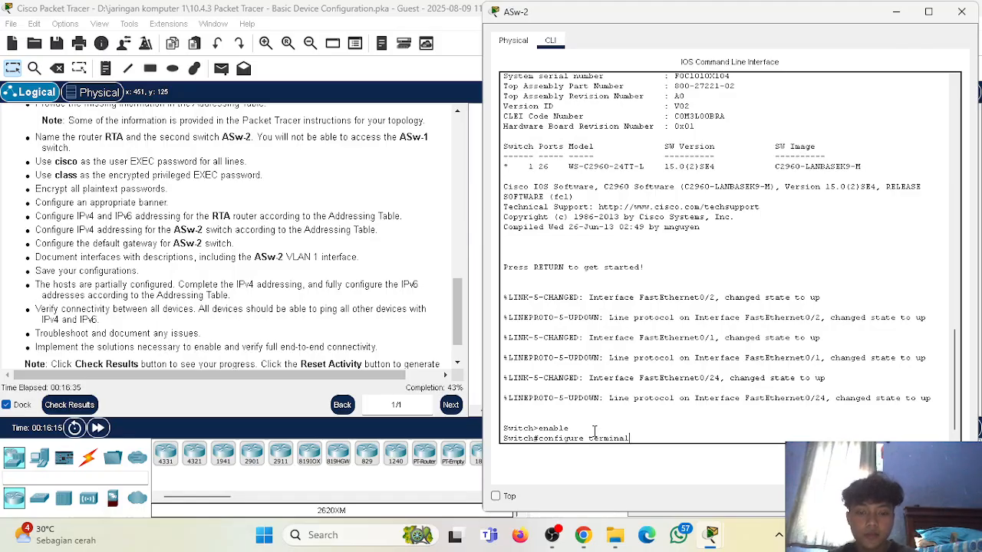
pyautogui.press('Return')
pyautogui.write('hostname A')
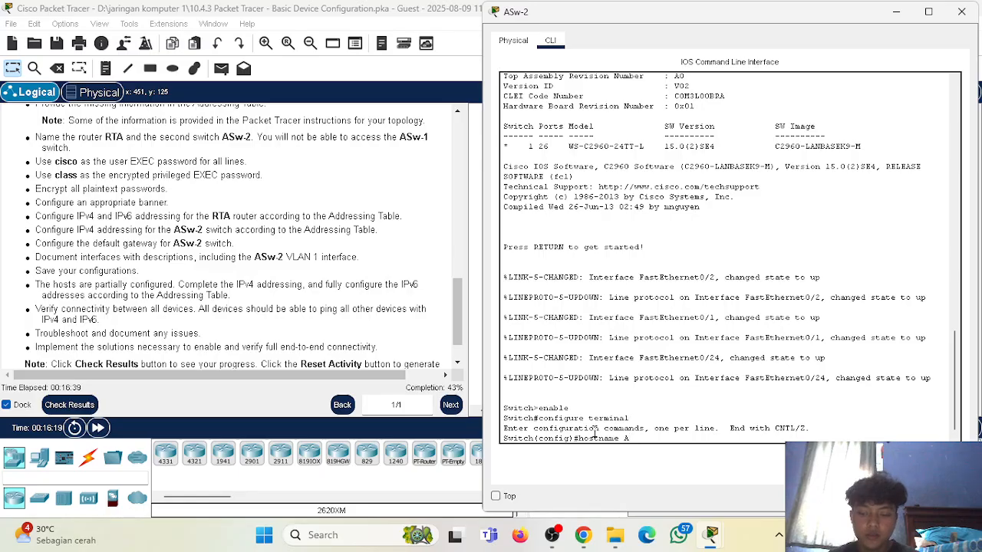
pyautogui.write('Sw-2')
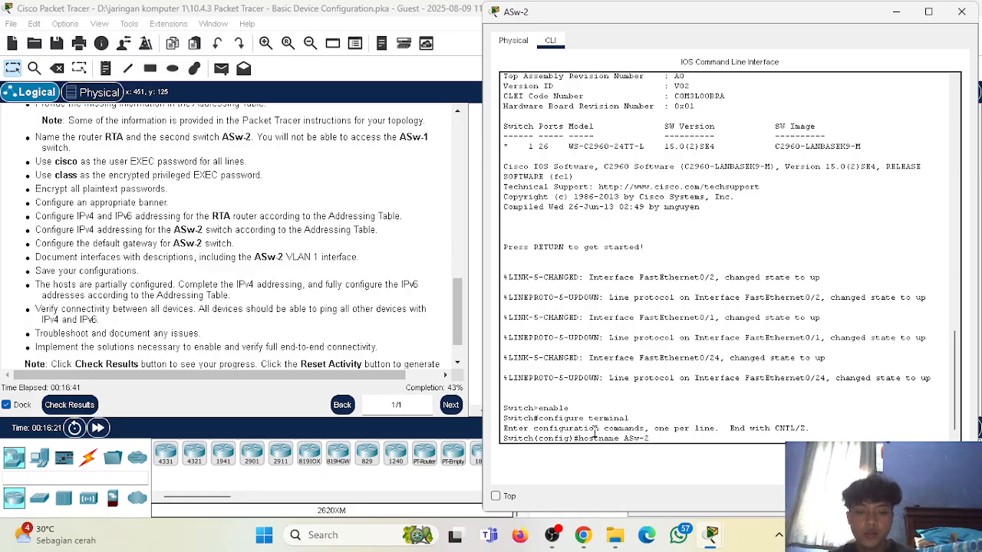
pyautogui.press('Return')
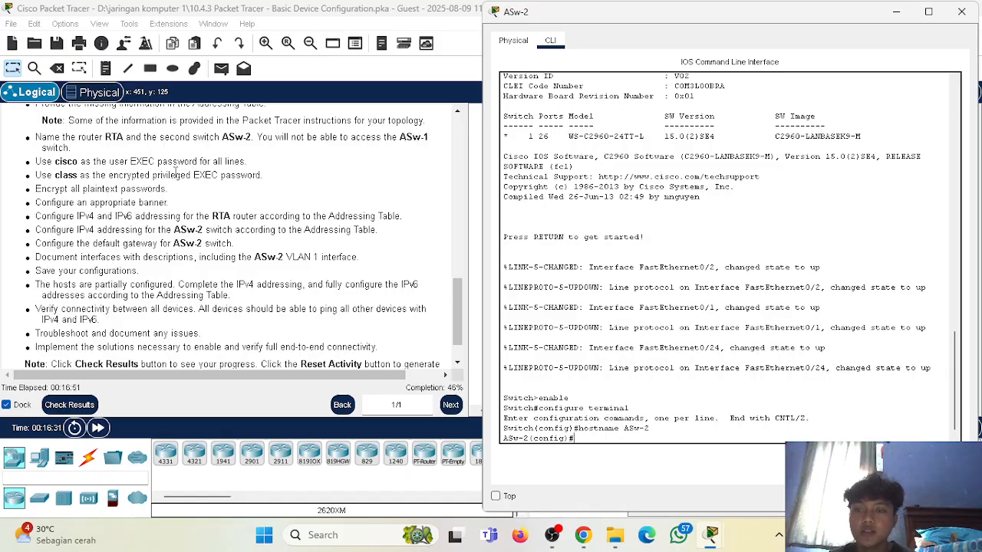
# Set the encrypted privileged EXEC password on ASw-2 with enable secret, using the password given in the requirements.
pyautogui.write('nable secret class')
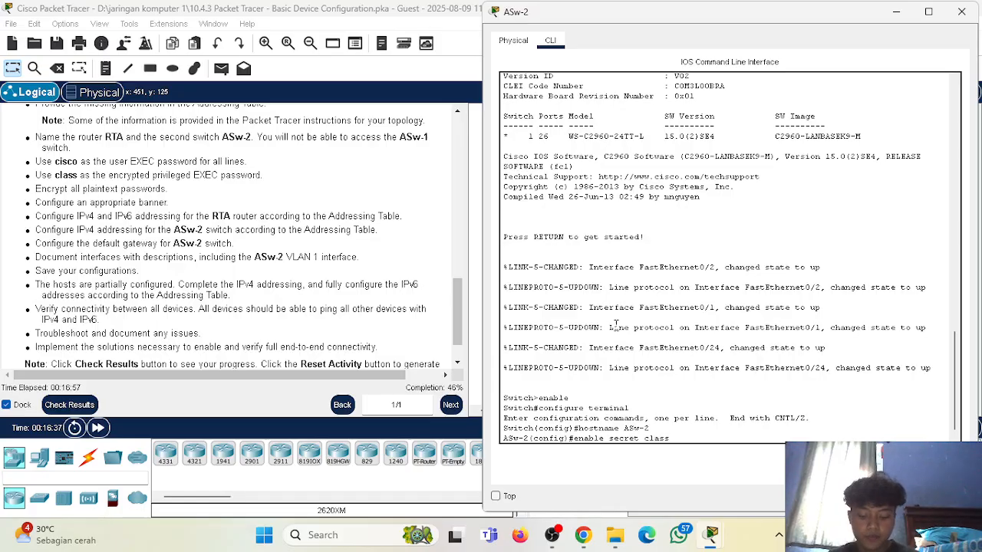
pyautogui.press('Return')
# Encrypt all plaintext passwords on ASw-2 with service password-encryption.
pyautogui.write('se')
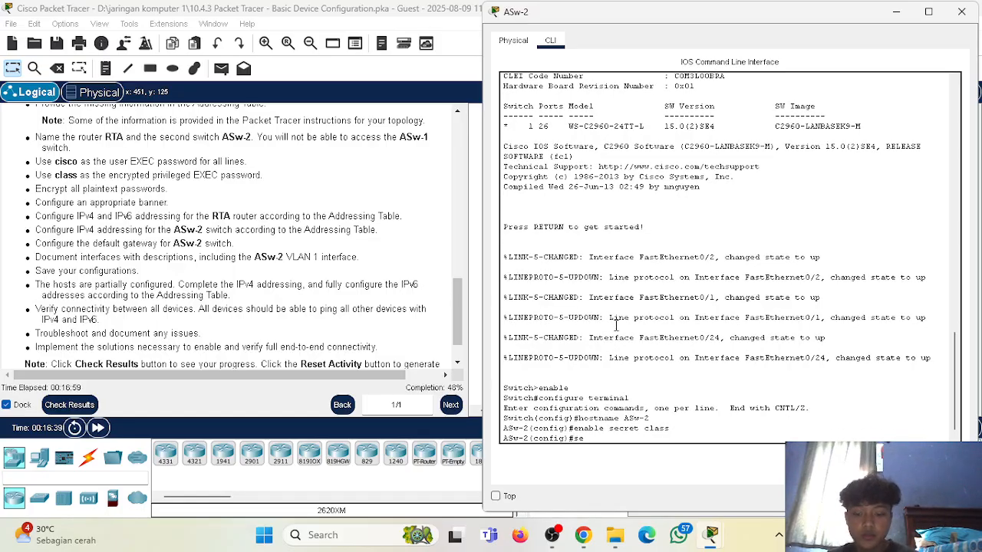
pyautogui.write('rvice passw')
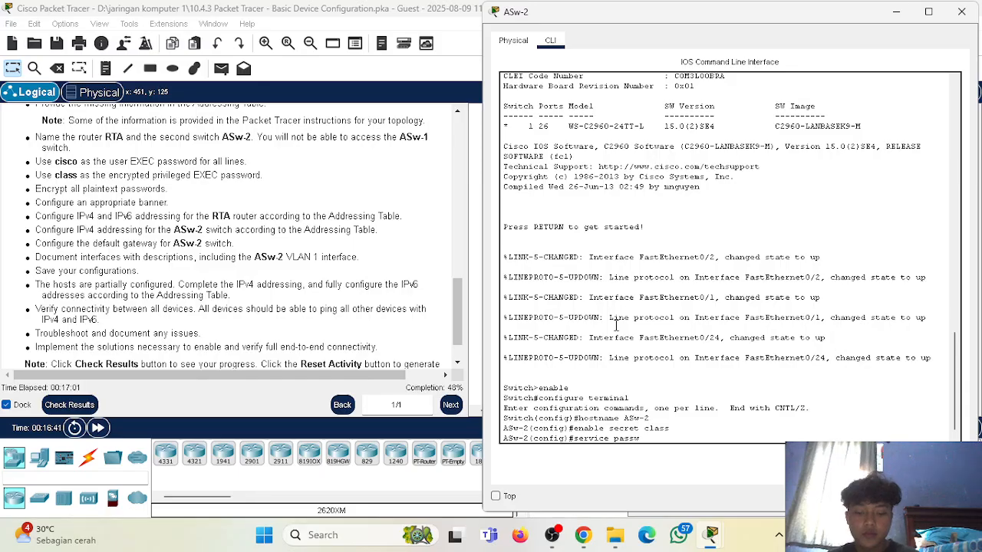
pyautogui.write('ord-encryption')
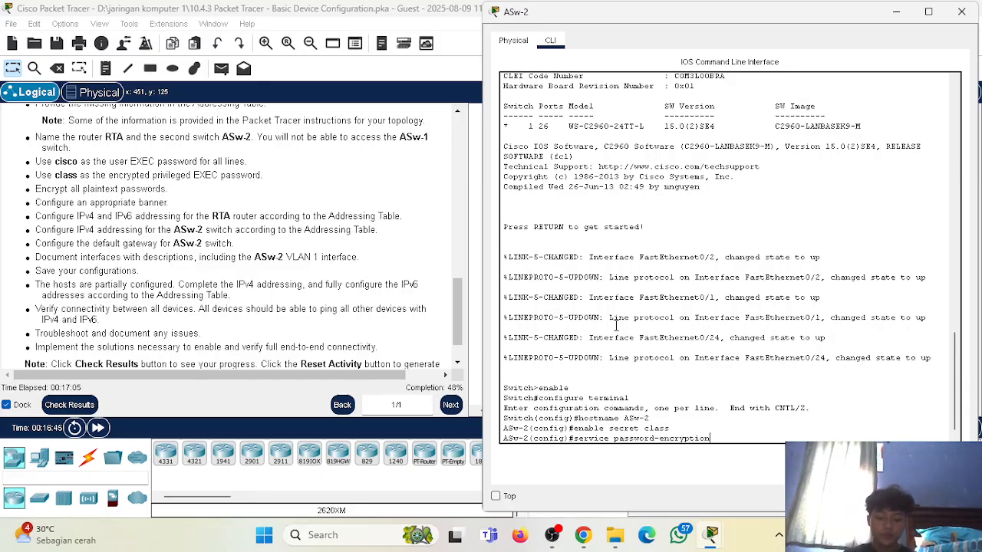
pyautogui.press('Return')
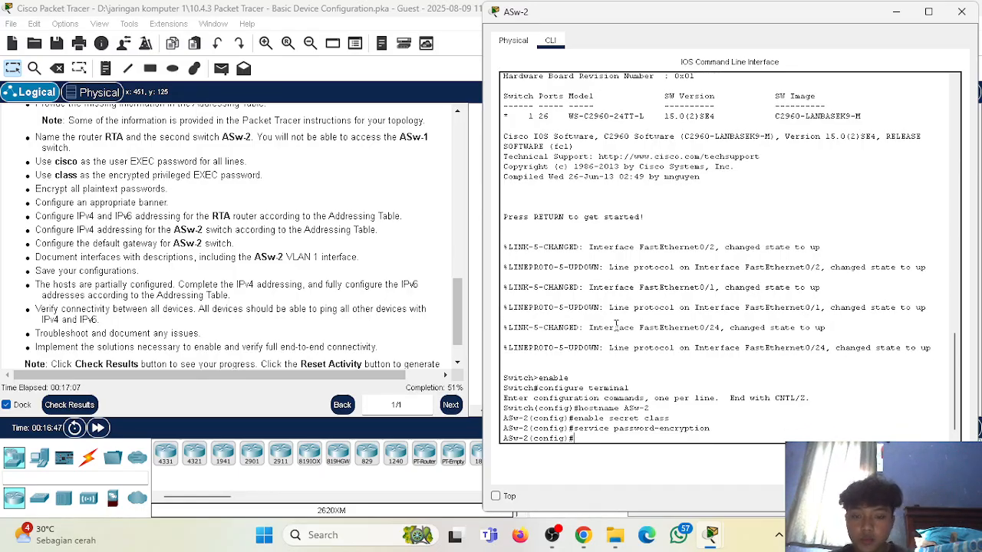
# Configure the message-of-the-day banner "Switch Asw-2" on the switch, using $ as the delimiter.
pyautogui.write('banner motd')
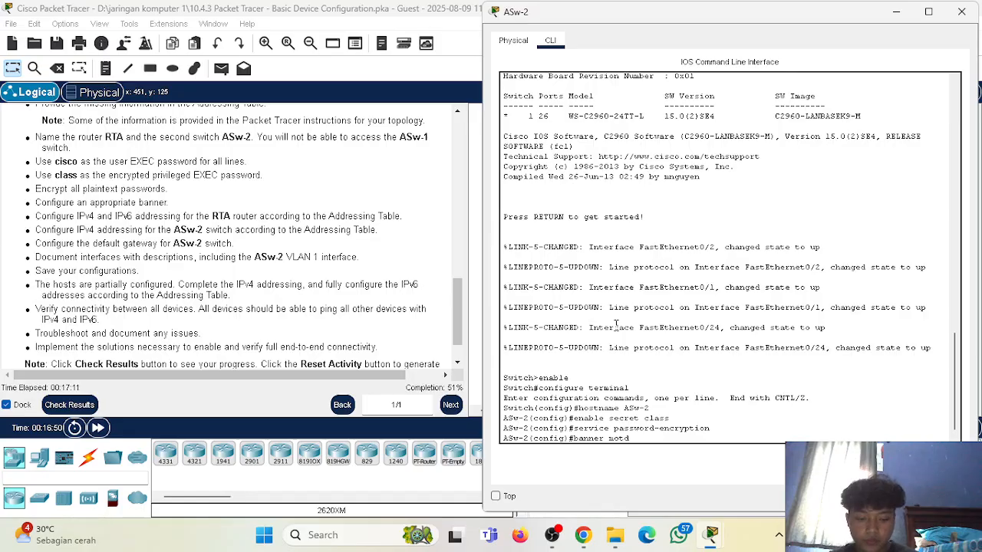
pyautogui.write(' $Swit')
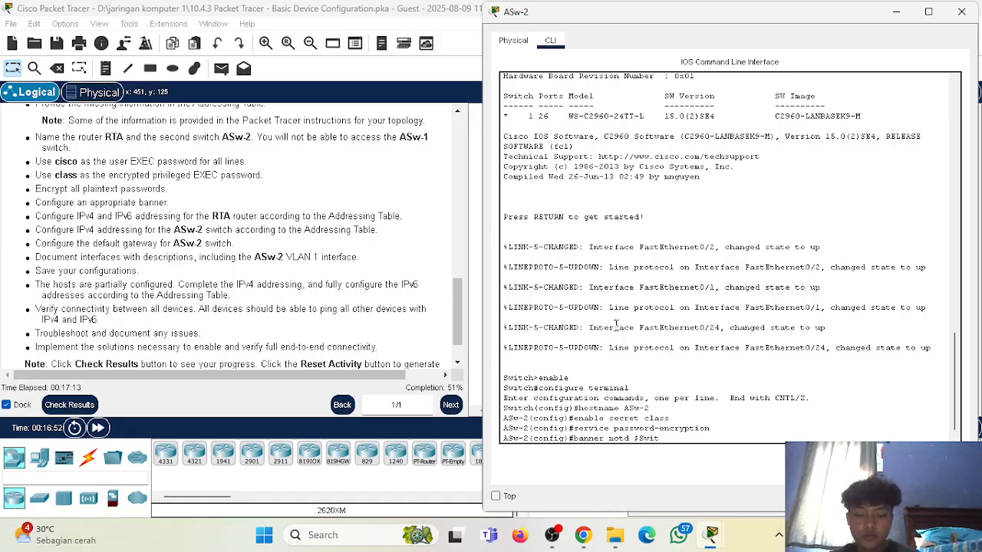
pyautogui.write('ch Asw-2')
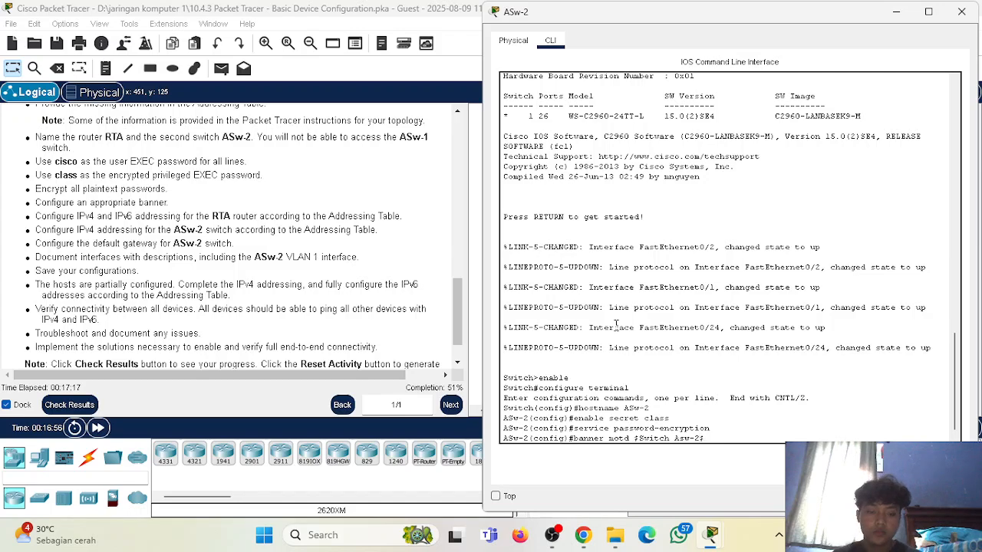
pyautogui.write('$')
pyautogui.press('Return')
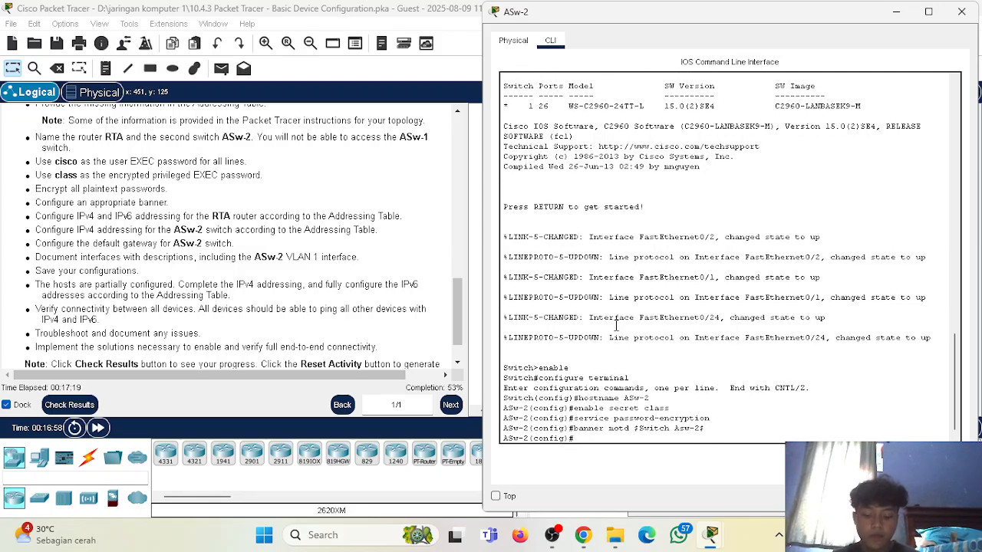
# Secure console line 0 on ASw-2 with the user EXEC password given in the requirements and enable login.
pyautogui.write('line ')
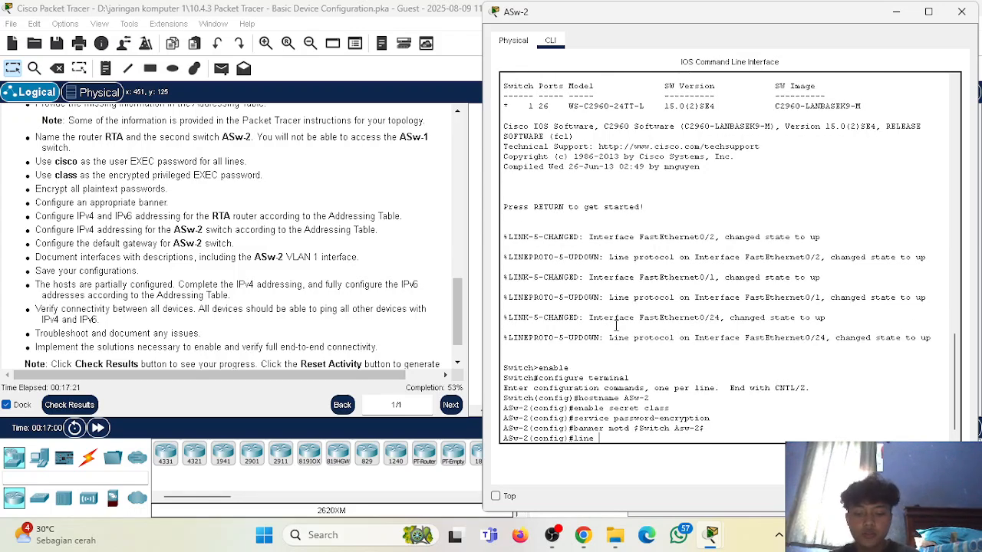
pyautogui.write('console 0')
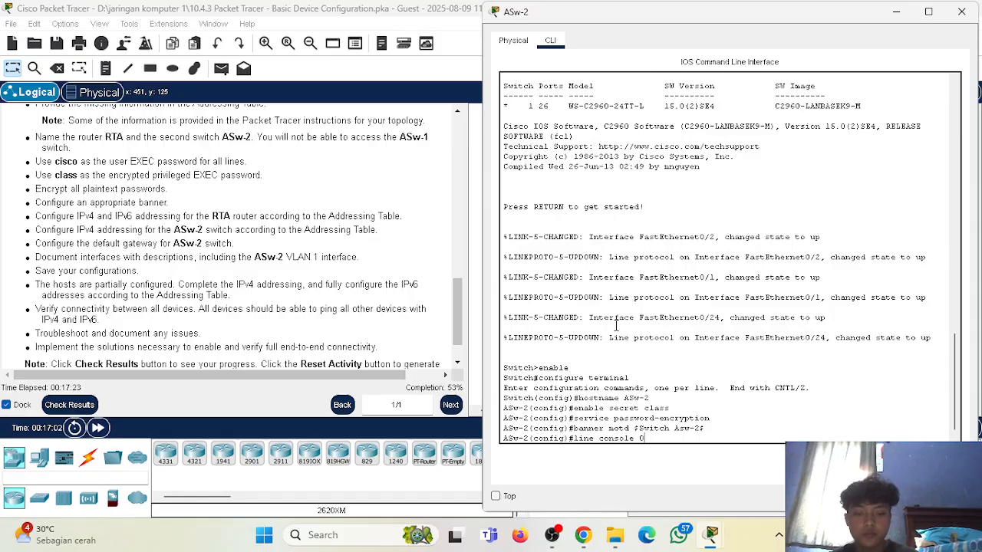
pyautogui.press('Return')
pyautogui.write('password cisco')
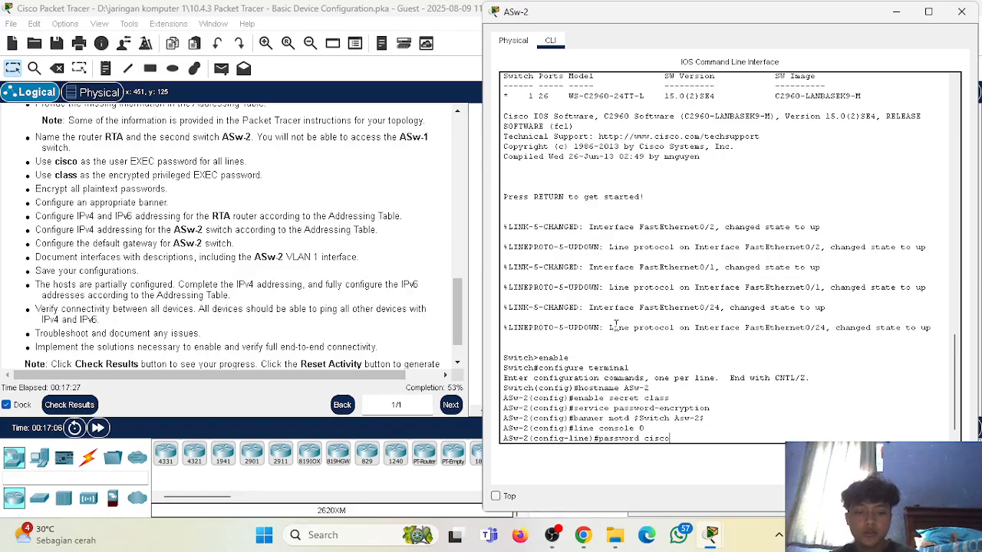
pyautogui.press('Return')
pyautogui.write('login')
pyautogui.press('Return')
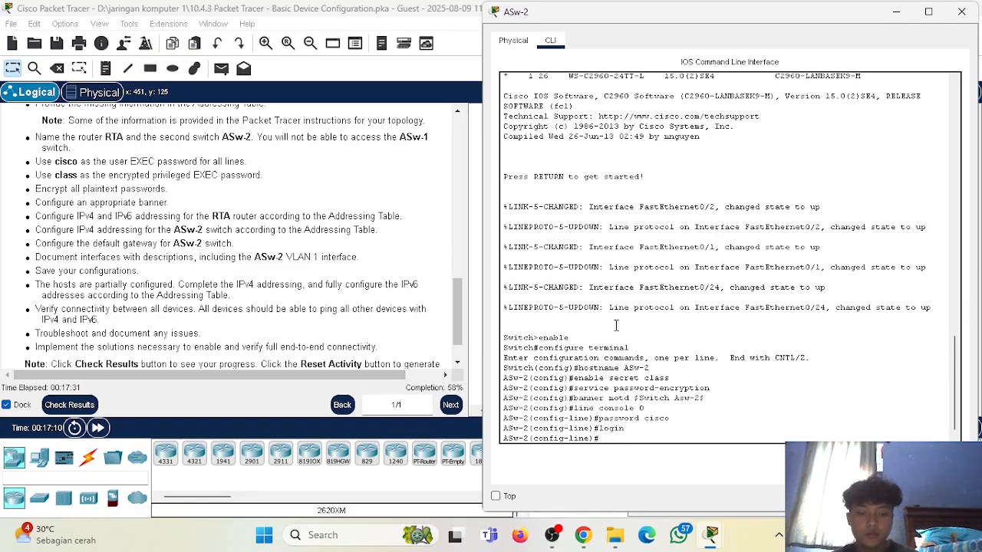
# Secure VTY lines 0 to 15 on ASw-2 with the required user EXEC password and enable login.
pyautogui.write('line vty 0 15')
pyautogui.press('Return')
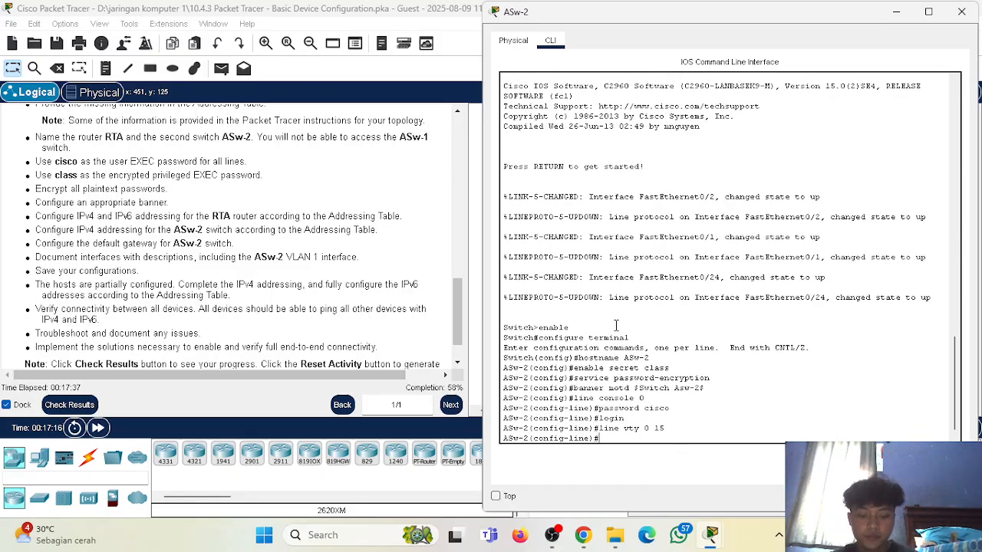
pyautogui.write('password cisco')
pyautogui.press('Return')
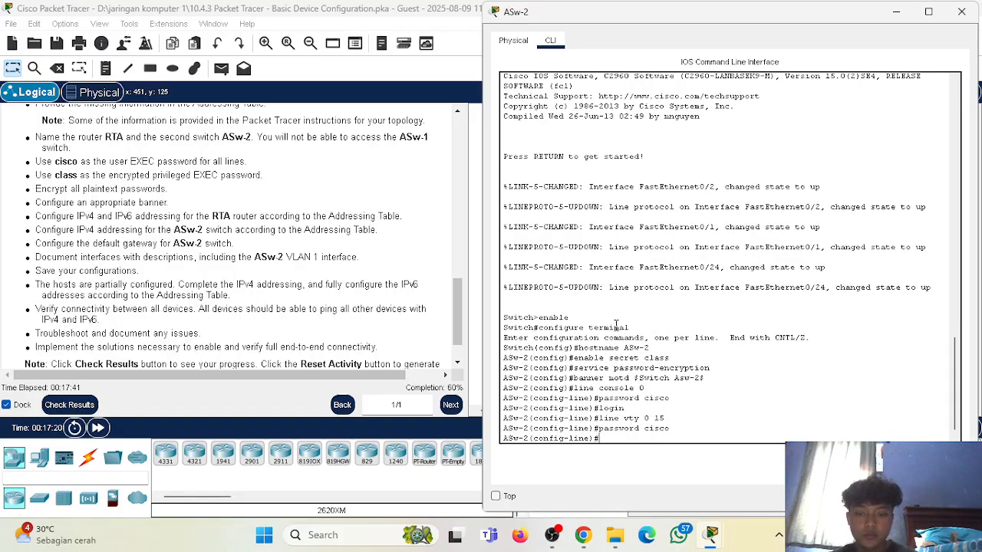
pyautogui.write('login')
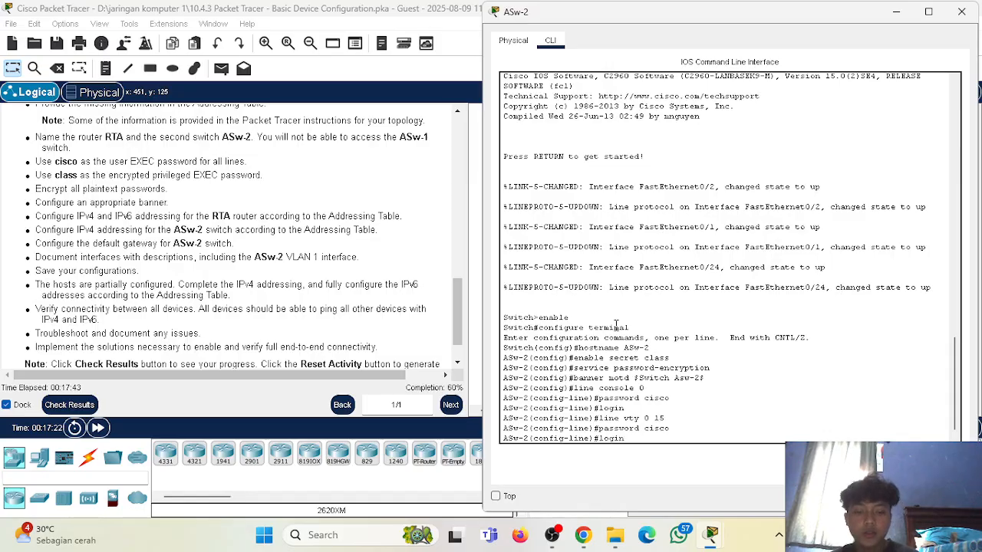
pyautogui.press('Return')
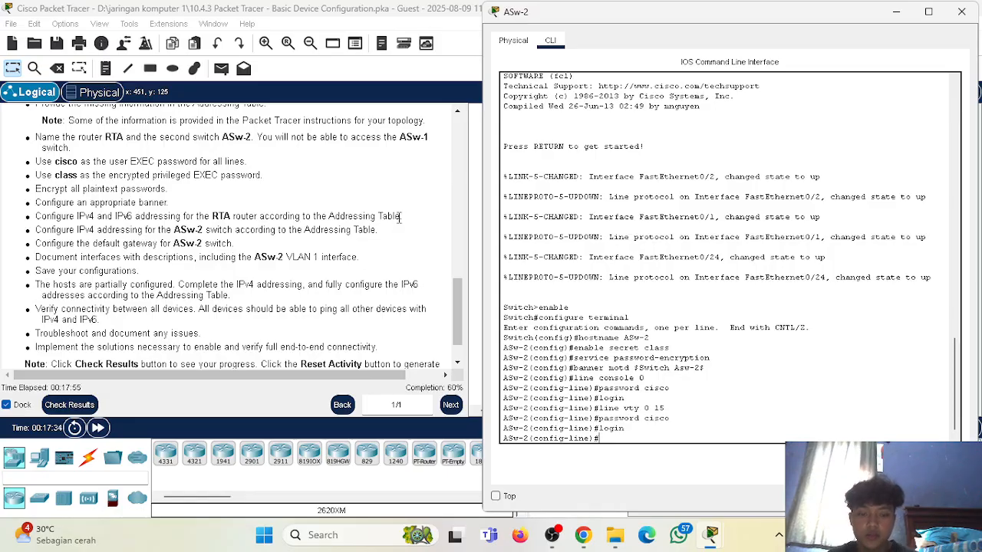
# Enter interface configuration for VLAN 1 and set its description to "VLAN MAnagement Interface".
pyautogui.write('nterface vlan 1')
pyautogui.press('Return')
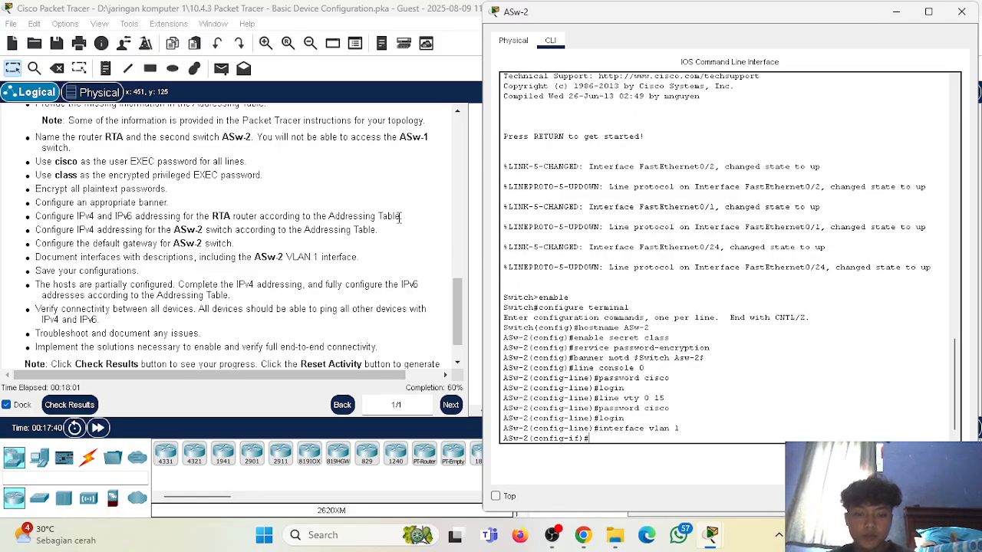
pyautogui.write('description')
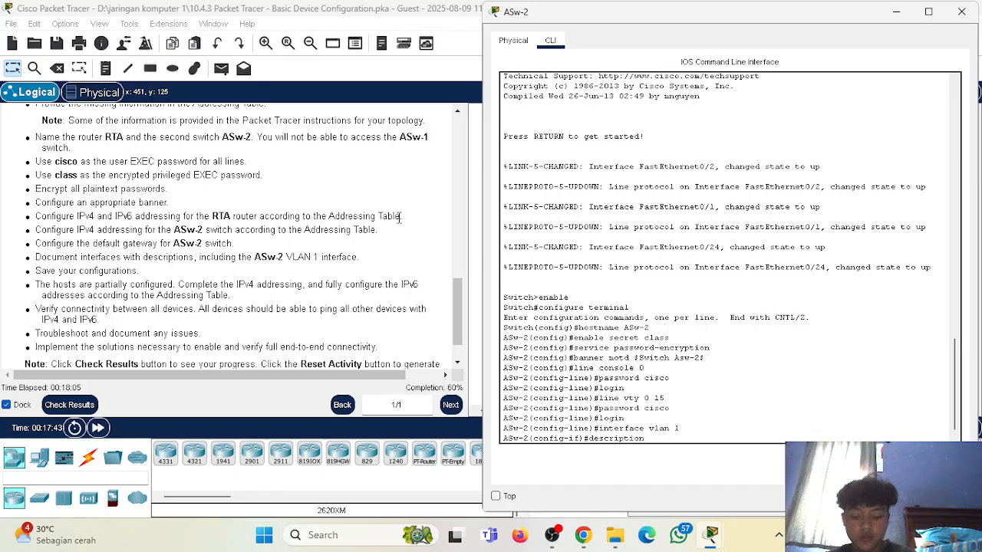
pyautogui.write(' VLAN ')
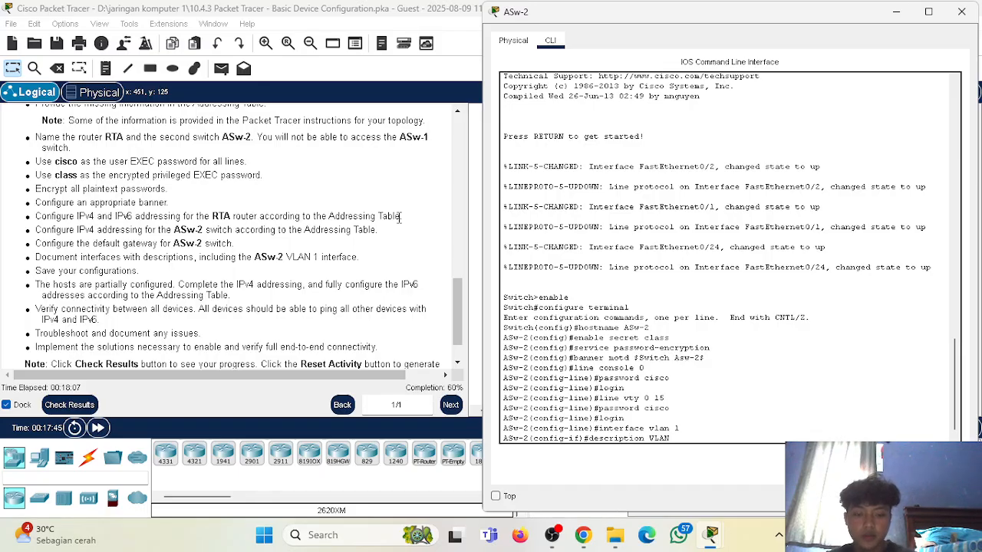
pyautogui.write('MAnagemen')
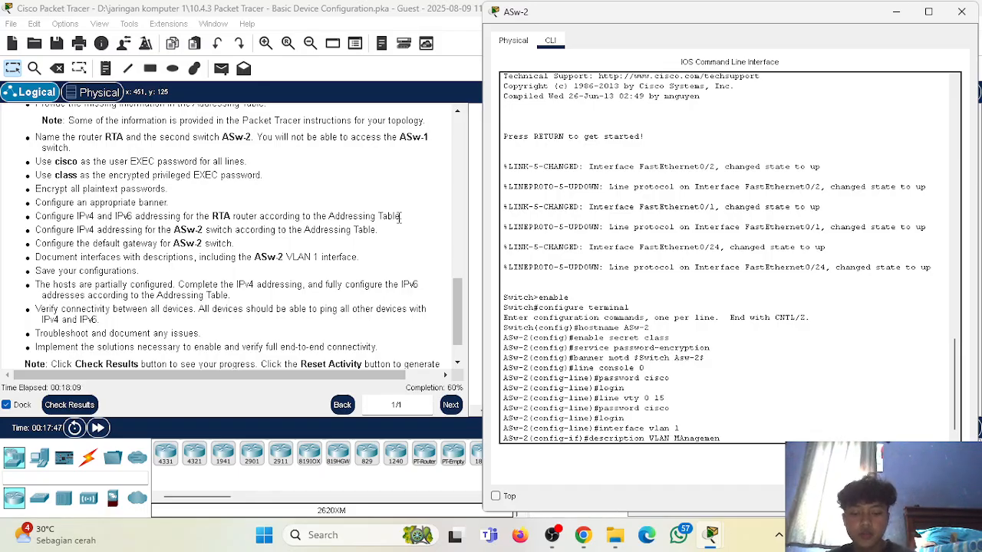
pyautogui.write('t Interface')
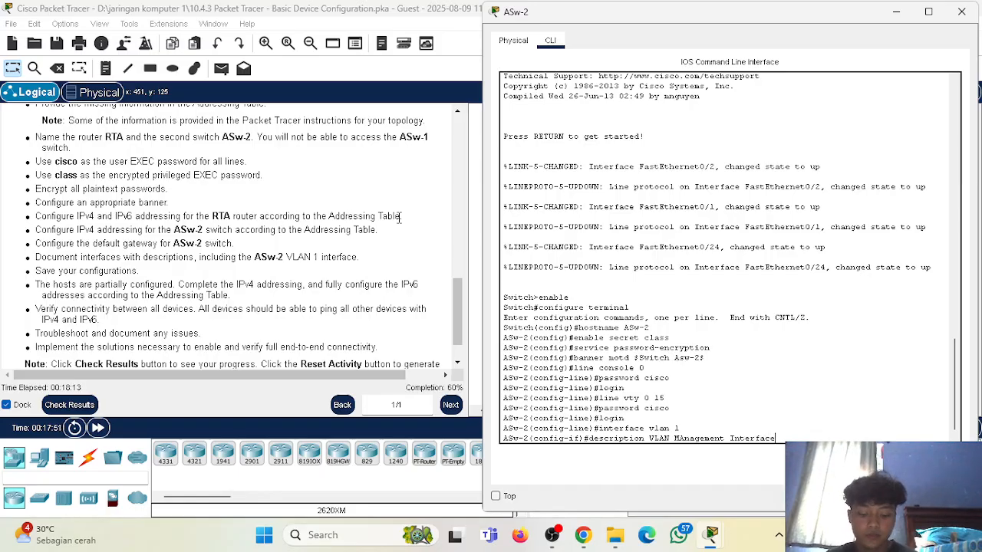
pyautogui.press('Return')
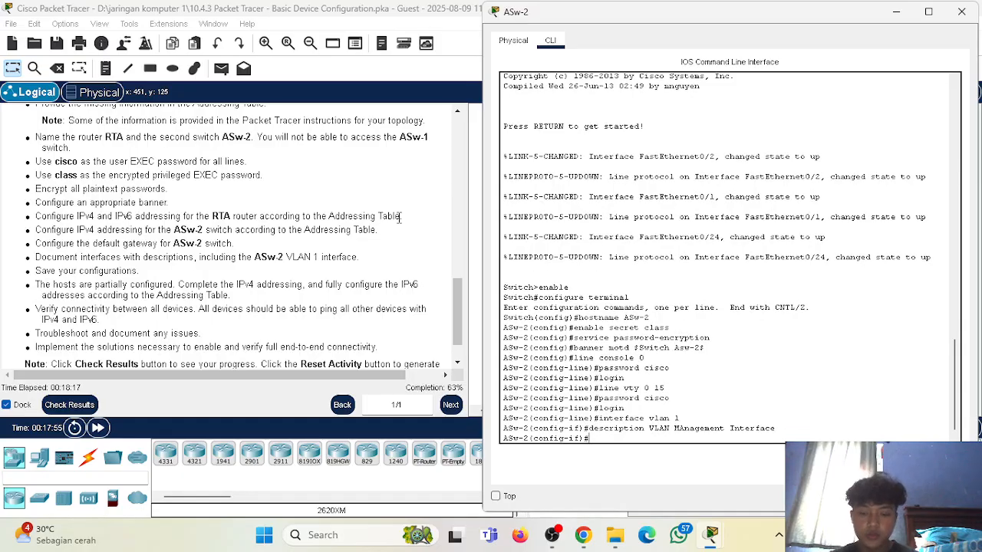
# Assign the VLAN 1 interface of ASw-2 its Addressing Table address, 128.107.30.15 with subnet mask 255.255.255.0.
pyautogui.scroll(10, 298, 196)
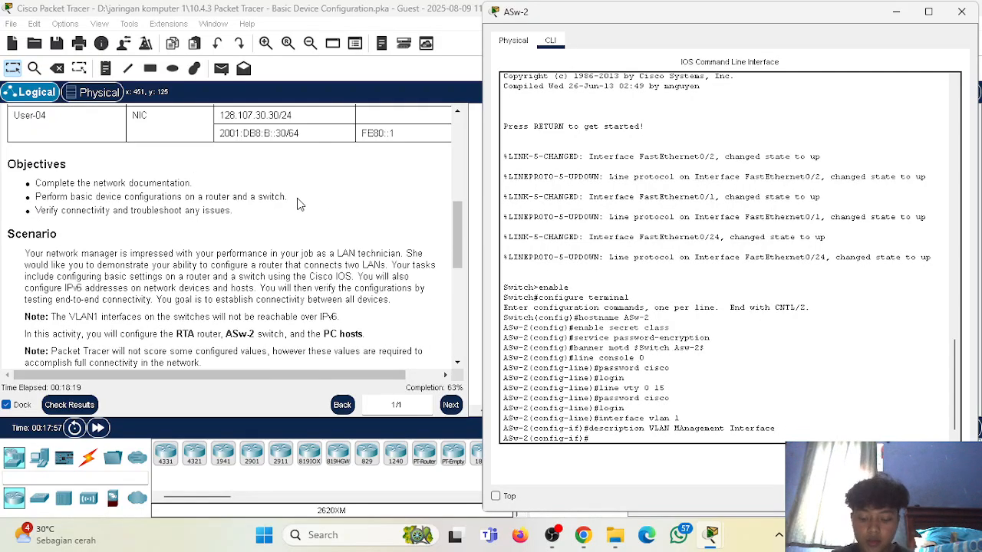
pyautogui.scroll(-3, 231, 206)
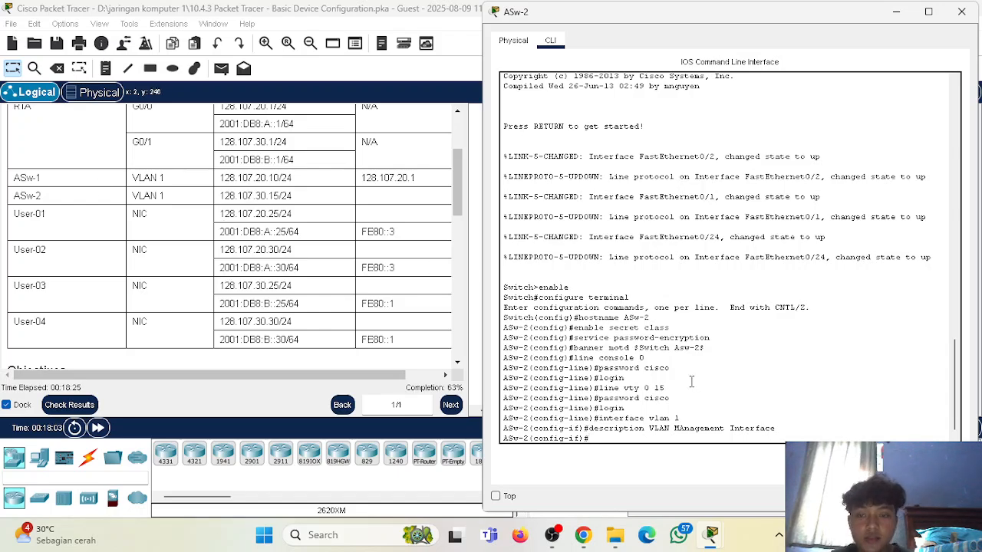
pyautogui.write('ip address')
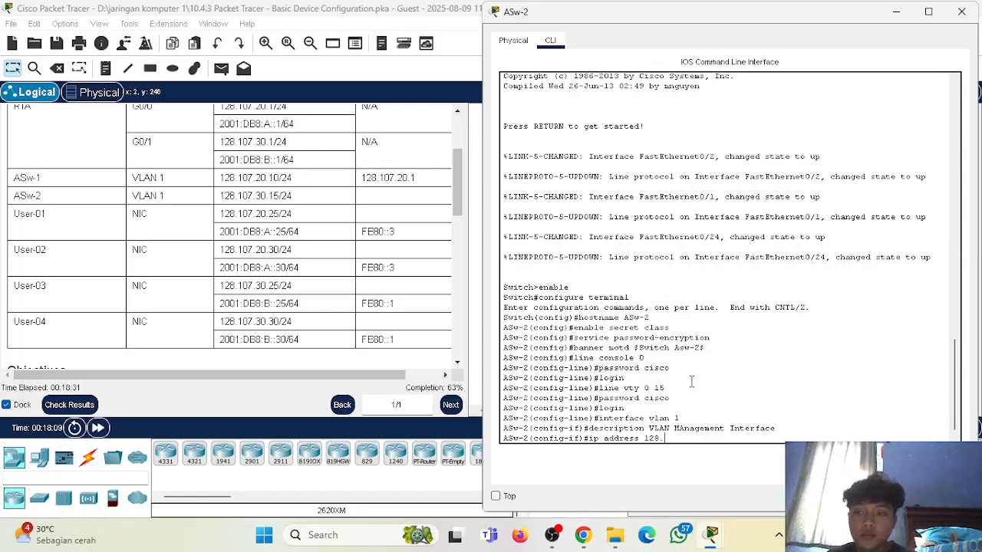
pyautogui.write('128.107.30')
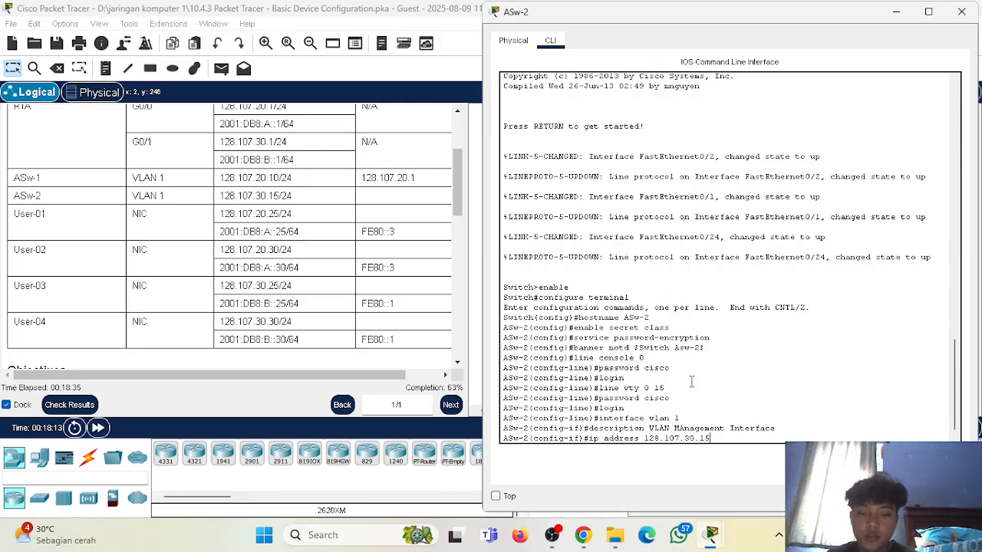
pyautogui.write('.15 255.255.255.0')
pyautogui.press('Return')
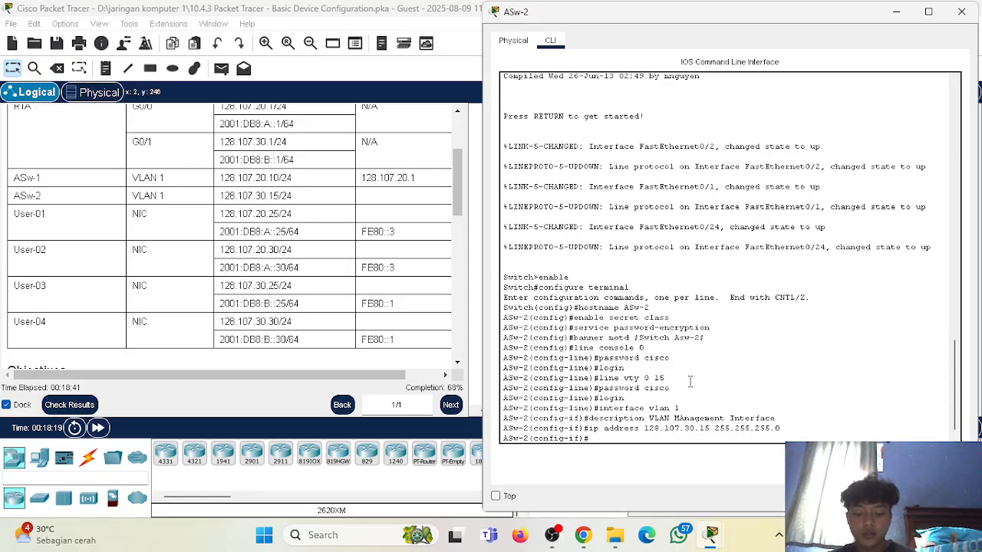
# Enable the VLAN 1 interface with no shutdown, then exit to global configuration mode.
pyautogui.write('no shutdown')
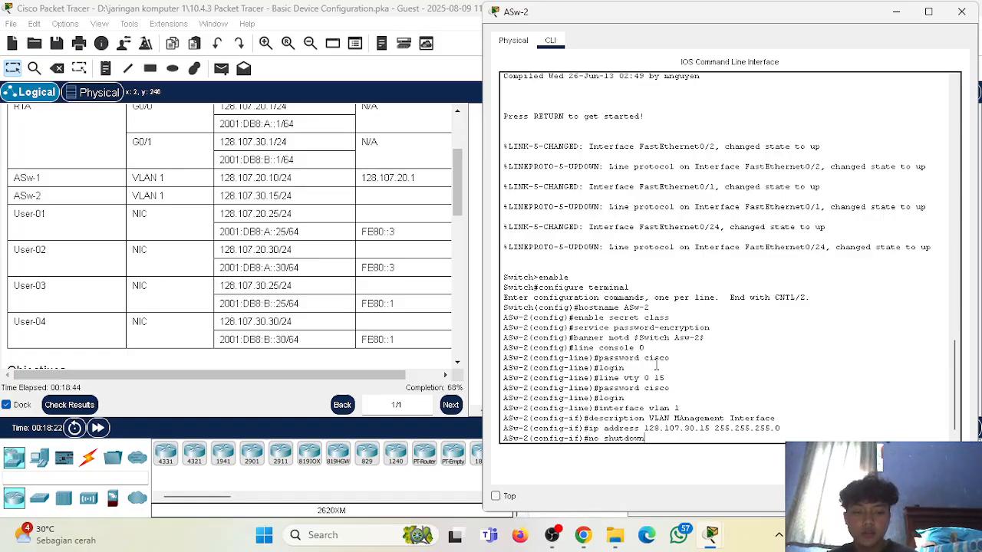
pyautogui.press('Return')
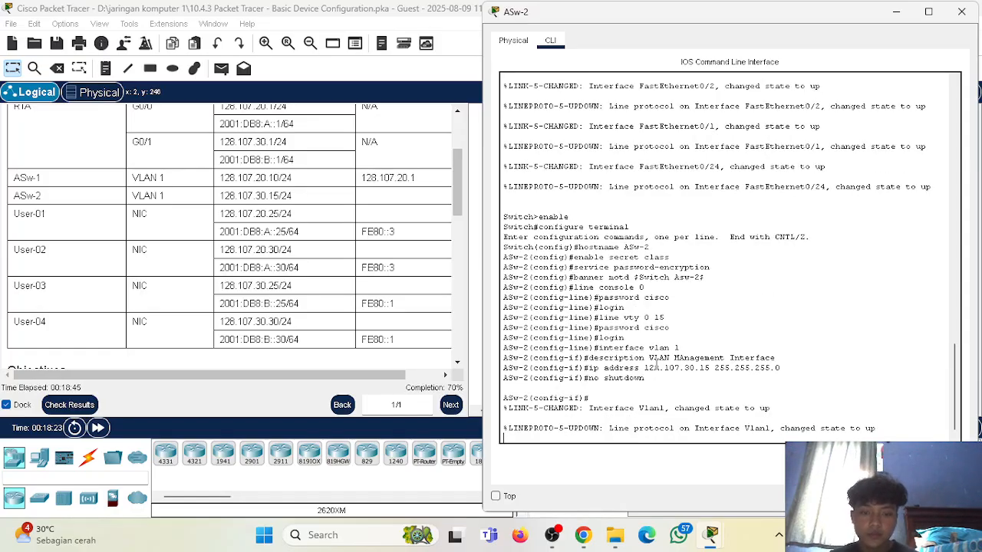
pyautogui.press('Return')
pyautogui.scroll(-10, 342, 310)
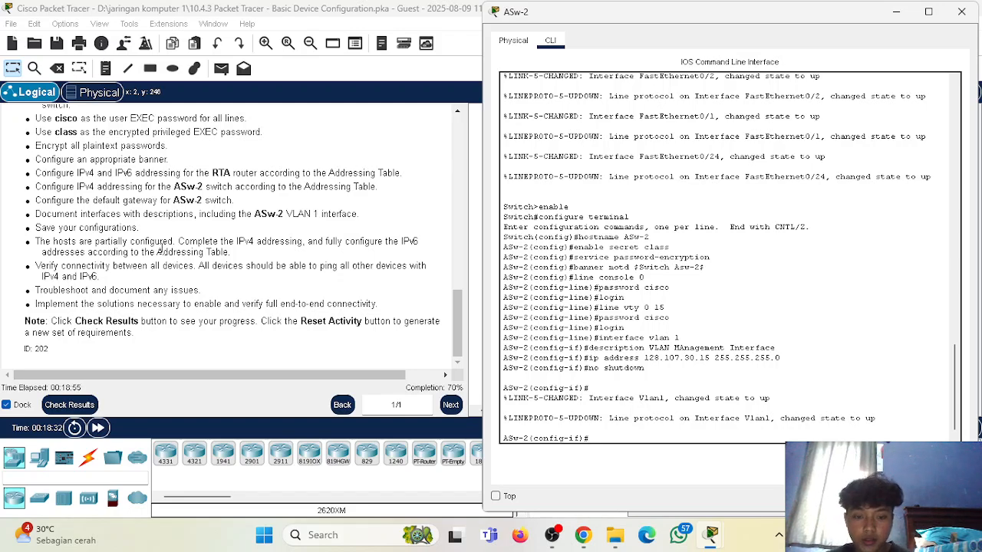
pyautogui.write('it')
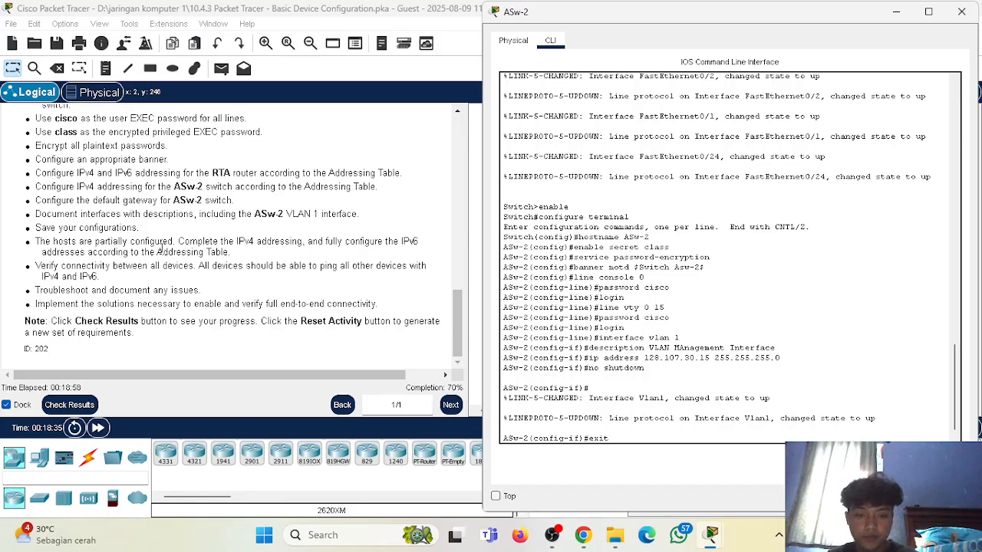
pyautogui.press('Return')
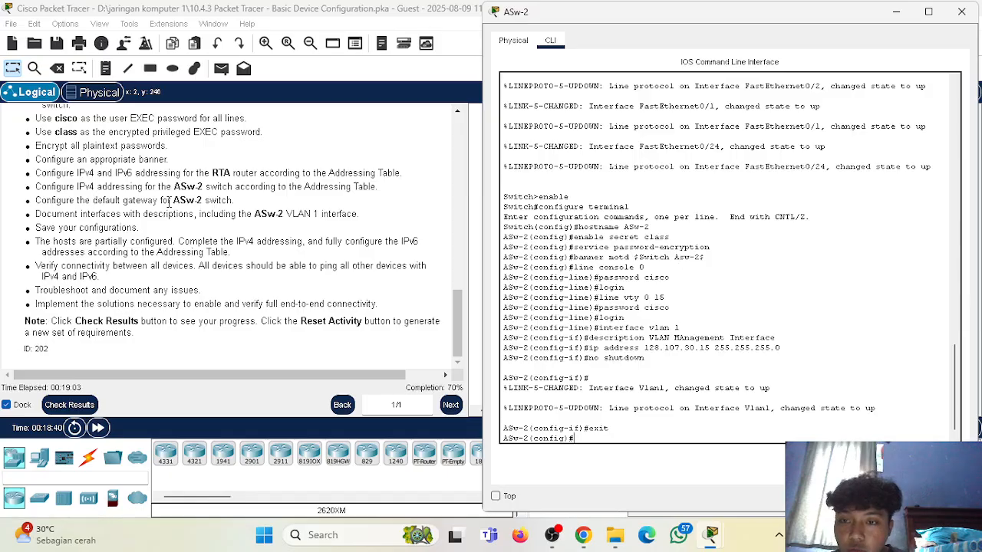
# Examine the requirements, the Addressing Table and the network topology for the default gateway that ASw-2 needs.
pyautogui.scroll(1, 221, 198)
pyautogui.scroll(-1, 222, 199)
pyautogui.scroll(10, 223, 200)
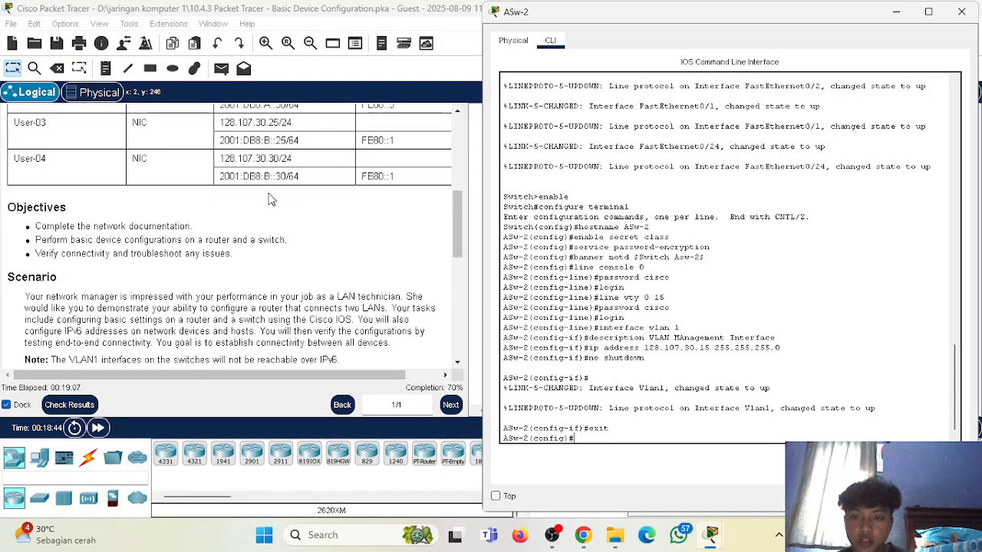
pyautogui.scroll(2, 175, 208)
pyautogui.scroll(-1, 209, 214)
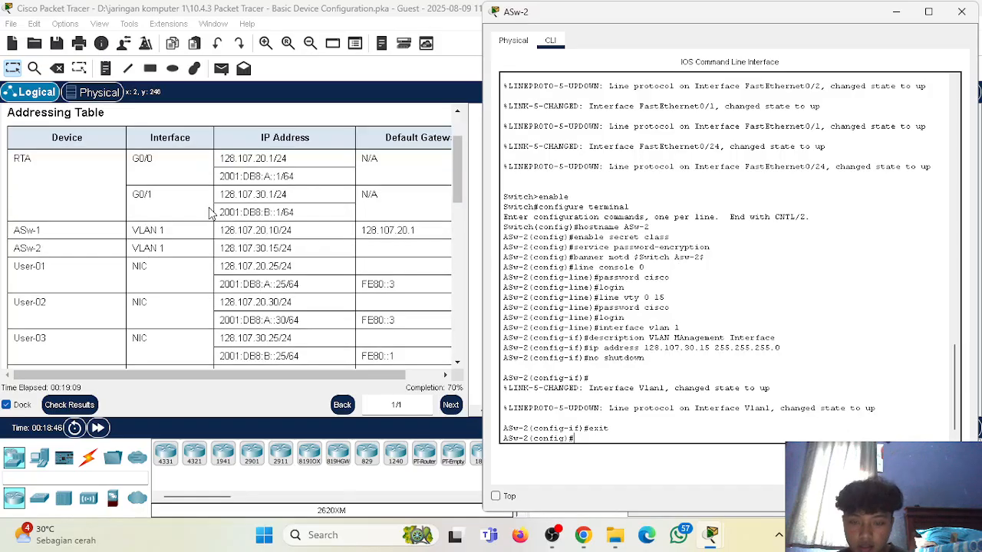
pyautogui.scroll(-1, 328, 223)
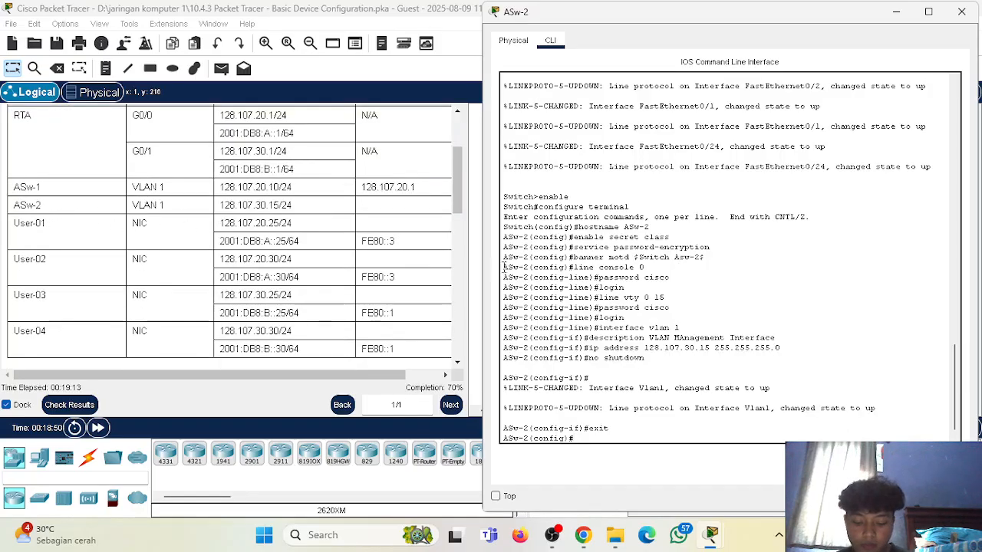
pyautogui.scroll(3, 586, 287)
pyautogui.scroll(2, 351, 223)
pyautogui.scroll(-2, 284, 230)
pyautogui.scroll(1, 399, 222)
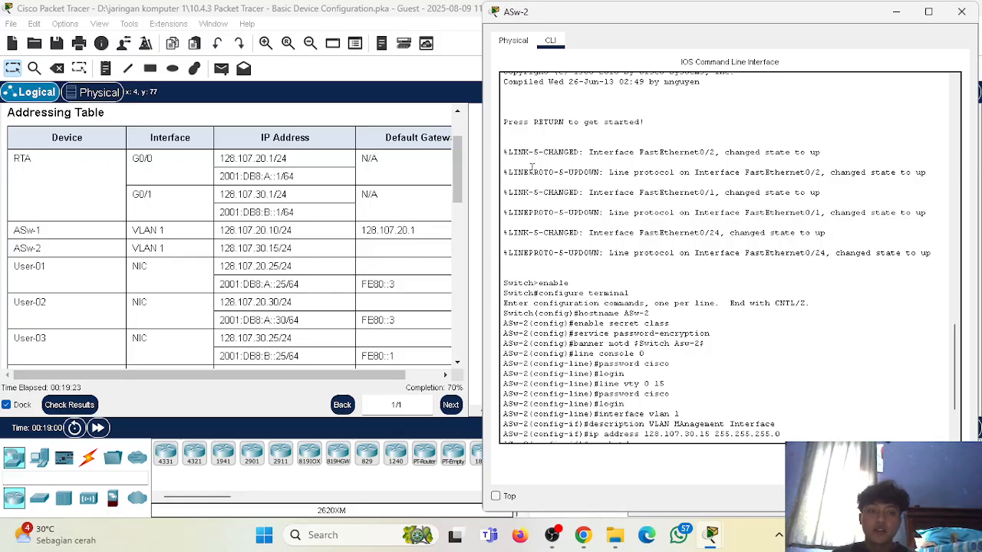
pyautogui.click(898, 12)
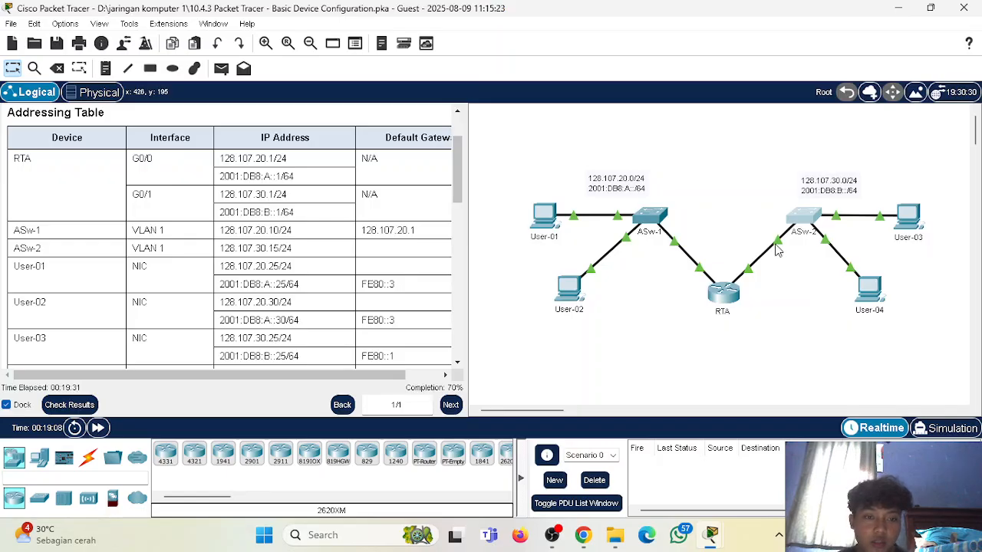
pyautogui.moveTo(780, 246)
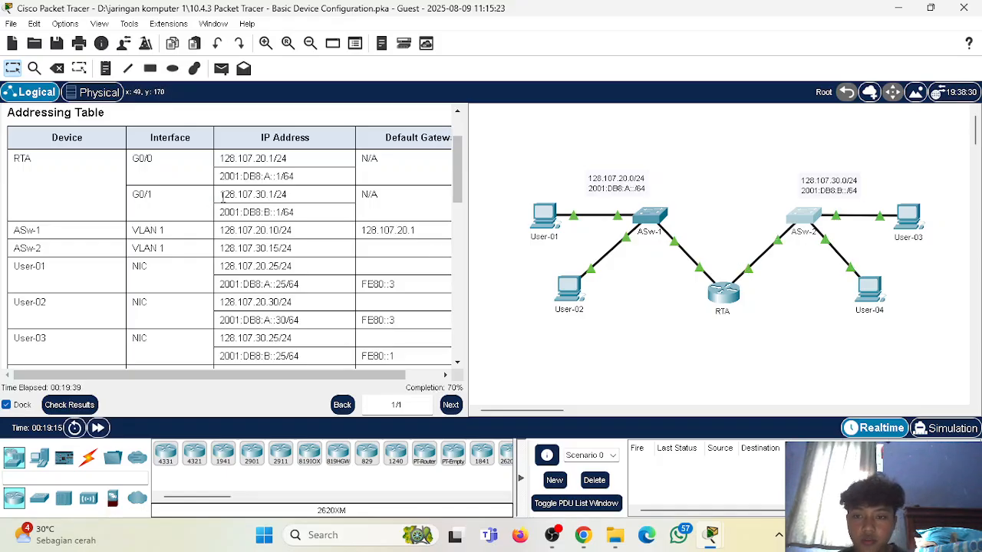
# Set the default gateway of ASw-2 to RTA's G0/1 address, 128.107.30.1, correcting the misspelled ip default-gateway command.
pyautogui.moveTo(220, 195); pyautogui.dragTo(276, 196)
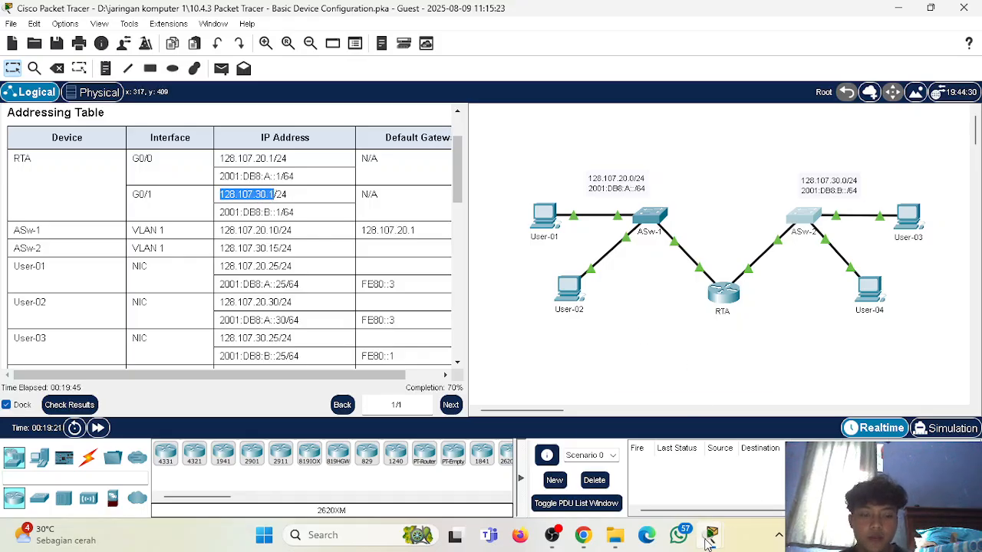
pyautogui.moveTo(707, 537)
pyautogui.click(821, 430)
pyautogui.scroll(-3, 610, 371)
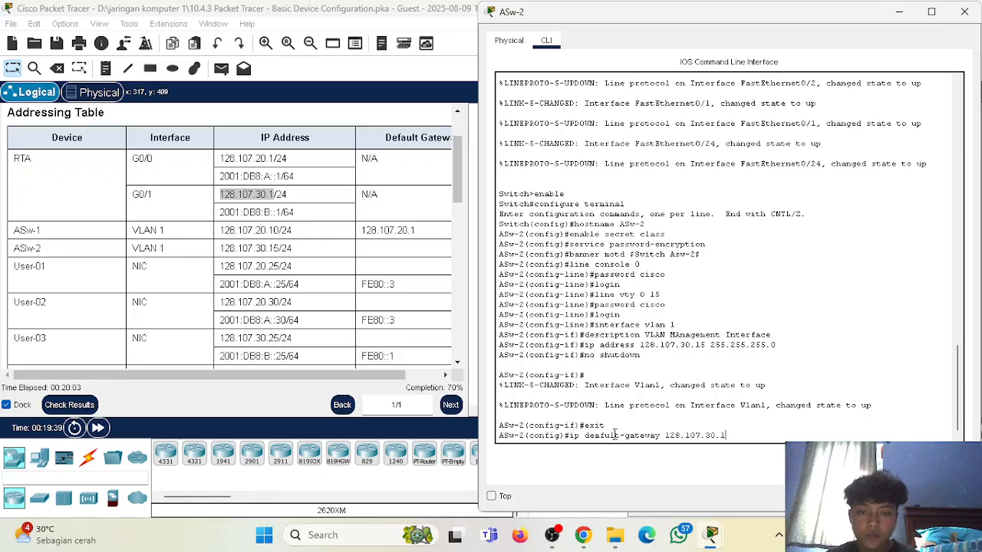
pyautogui.press('Return')
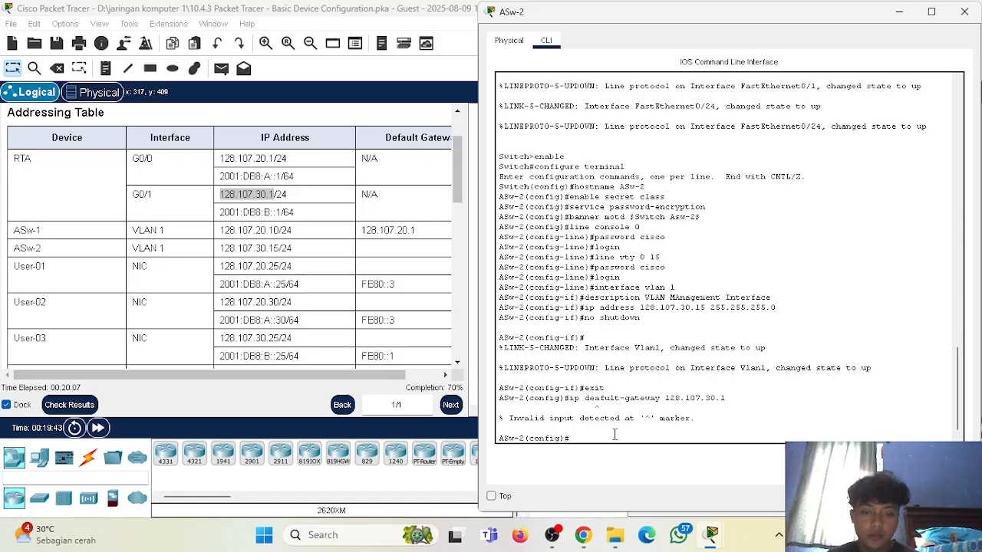
pyautogui.press('Up')
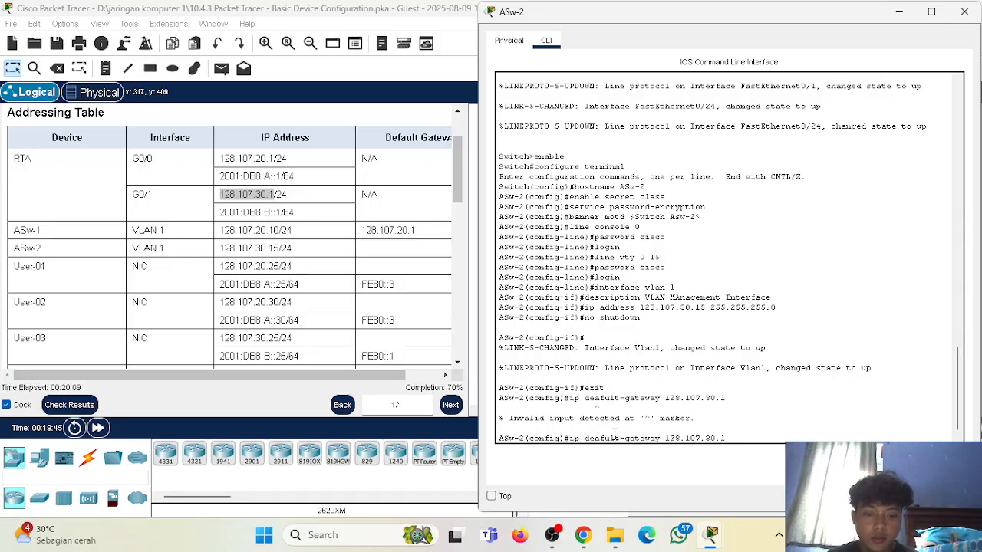
pyautogui.press('BackSpace')
pyautogui.press('BackSpace')
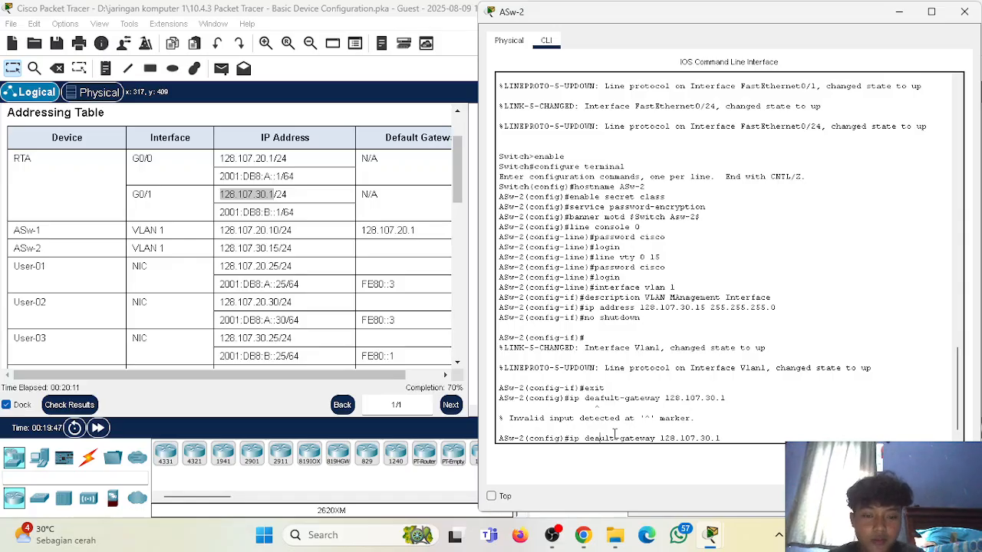
pyautogui.write('fa')
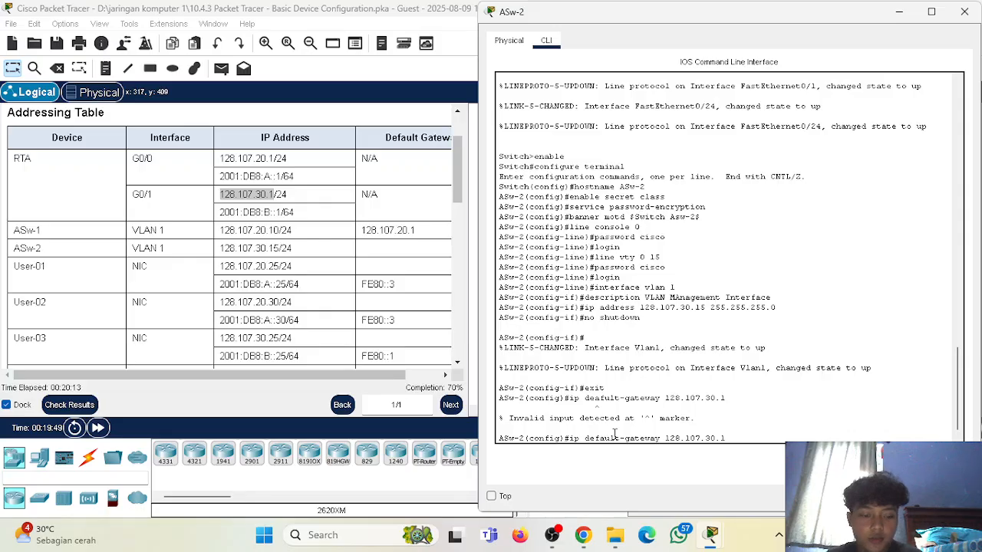
pyautogui.press('Return')
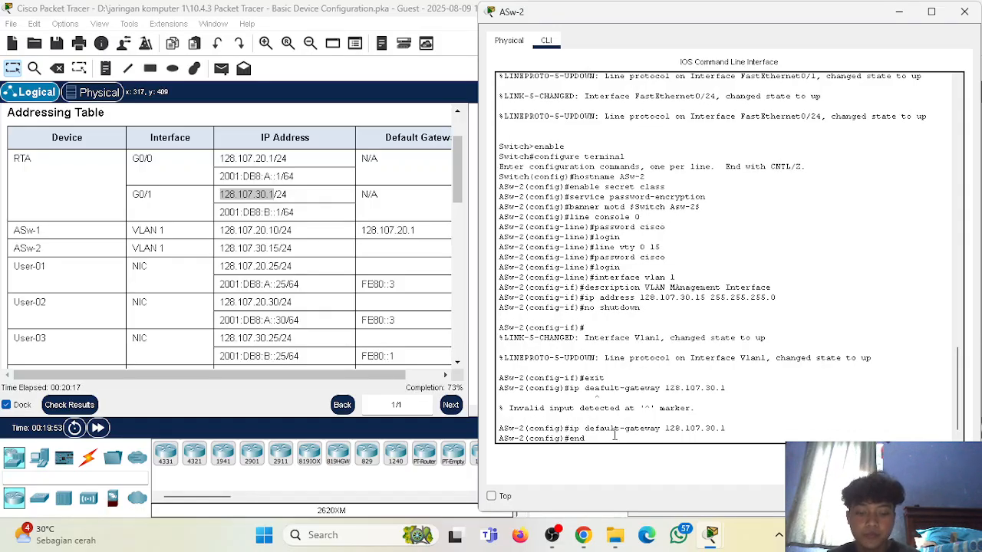
# End configuration mode on ASw-2 and save its configuration with write memory.
pyautogui.press('Return')
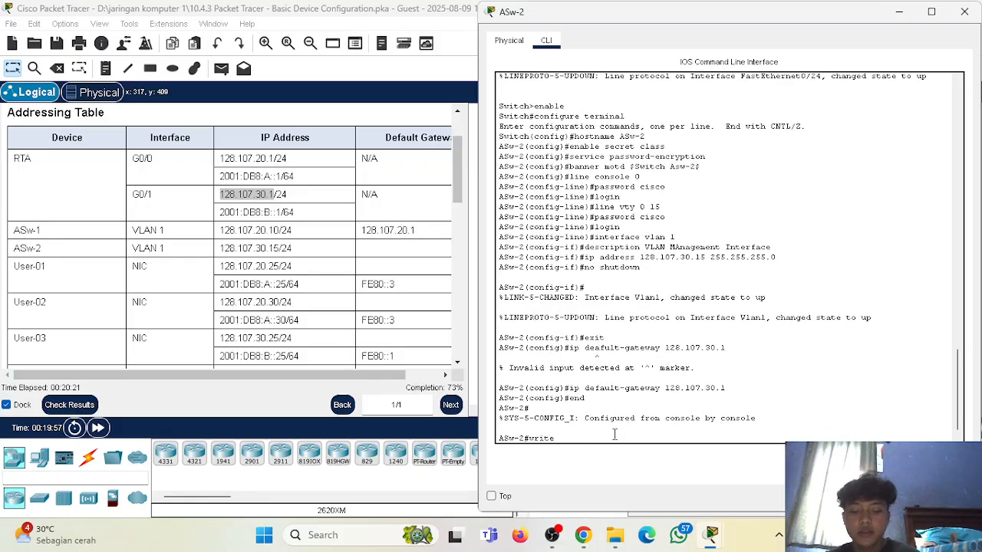
pyautogui.press('Return')
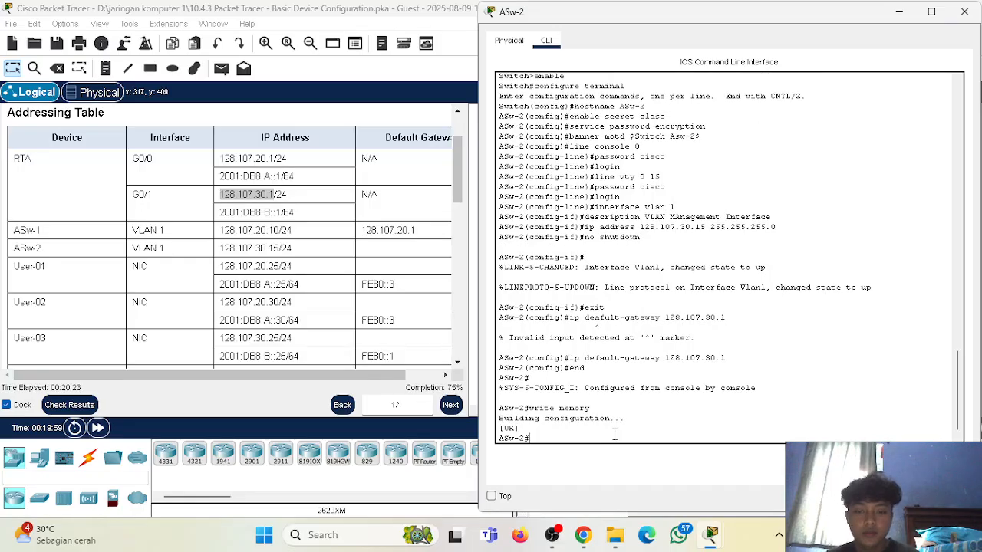
pyautogui.press('Return')
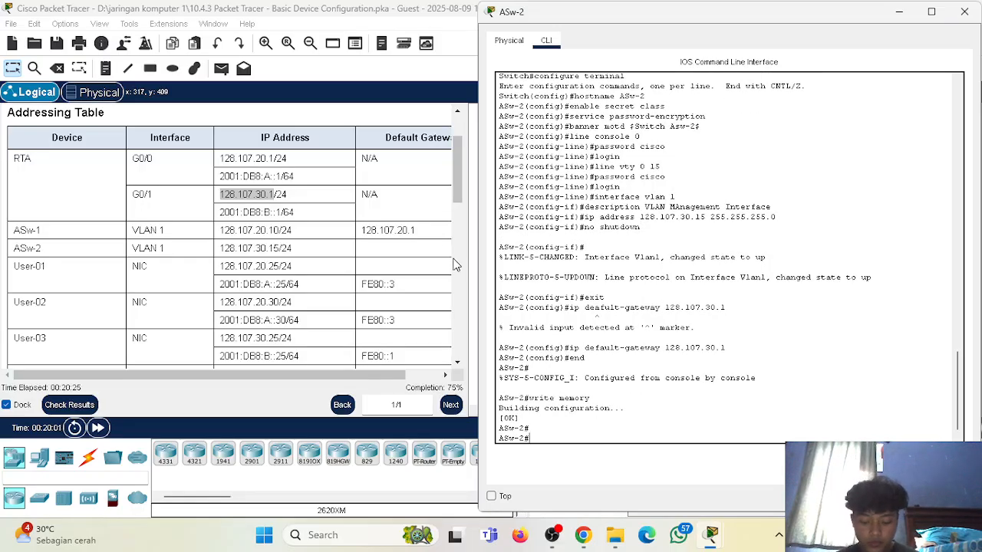
pyautogui.scroll(-10, 238, 231)
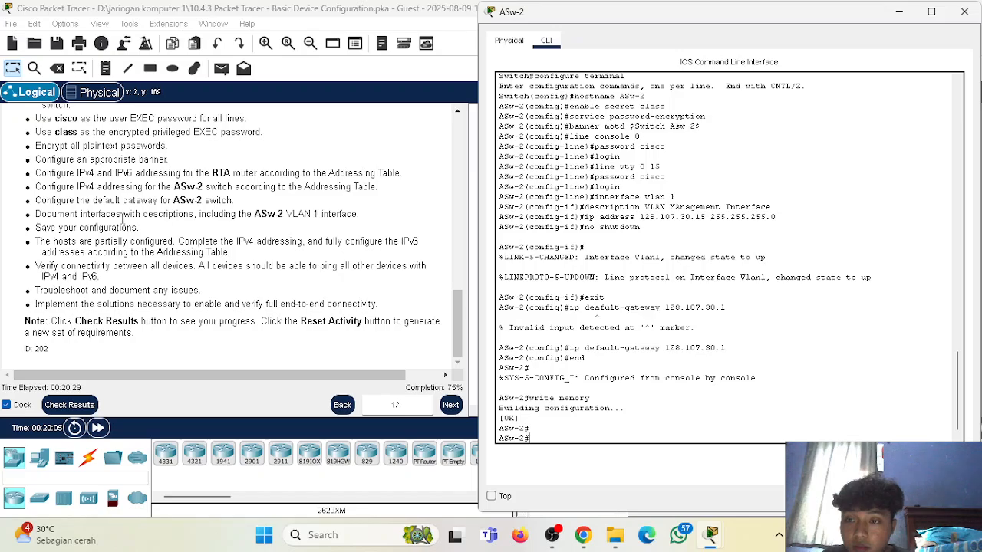
pyautogui.scroll(10, 198, 253)
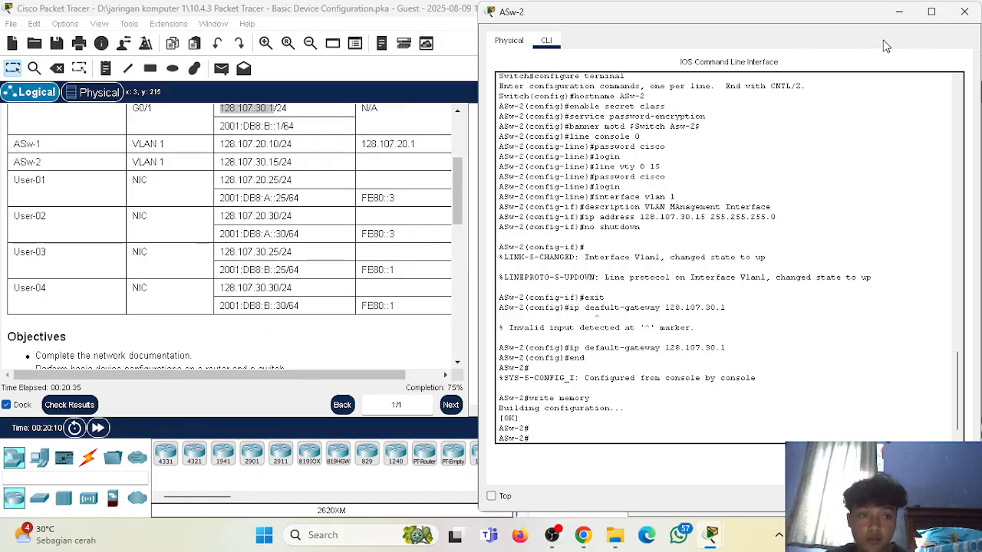
pyautogui.click(965, 11)
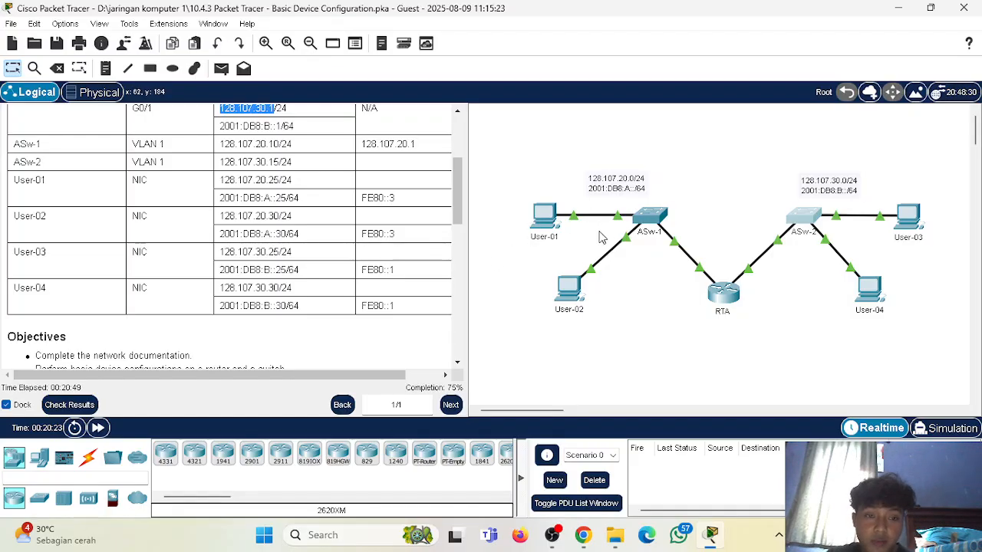
# Open the IP Configuration of User-01 and place it beside the Addressing Table with all host rows in view.
pyautogui.click(568, 288)
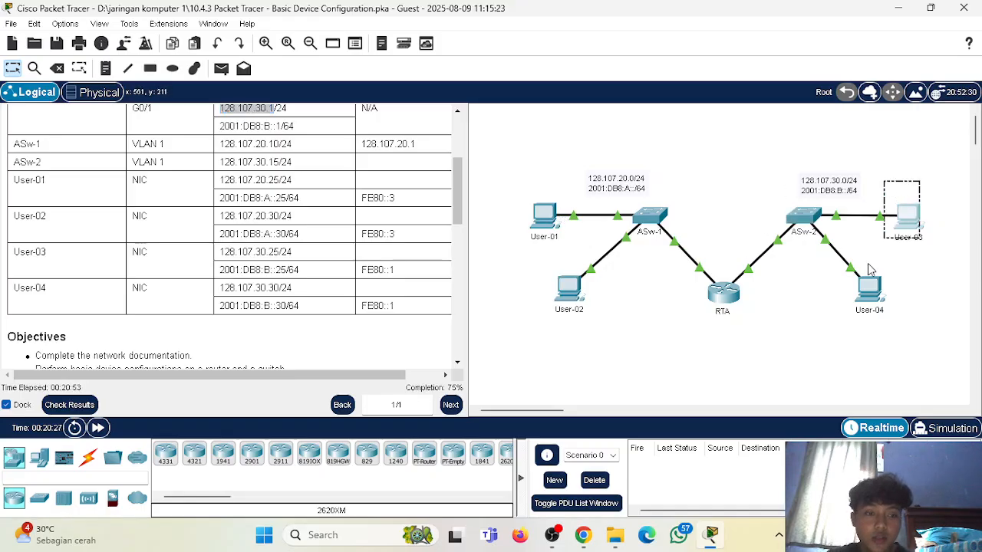
pyautogui.click(535, 224)
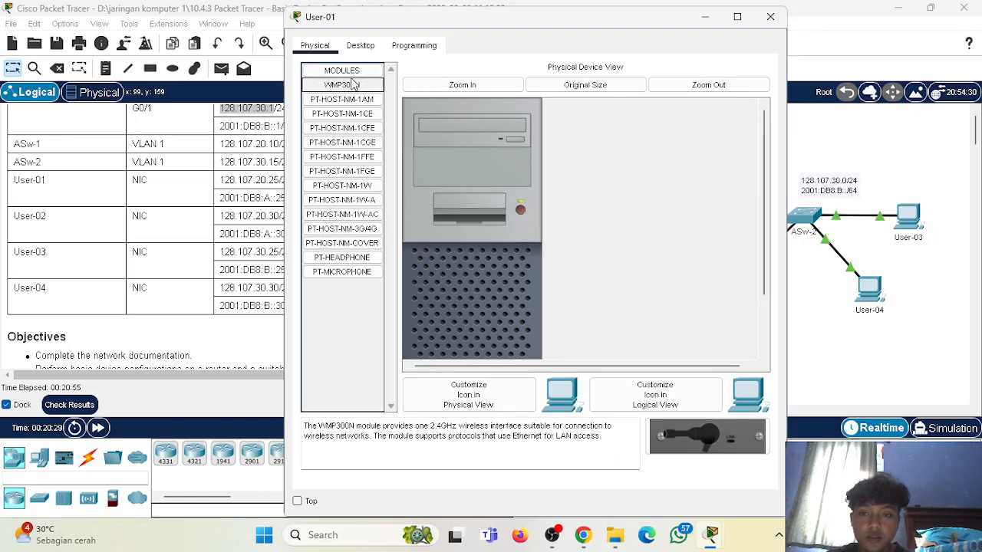
pyautogui.click(361, 45)
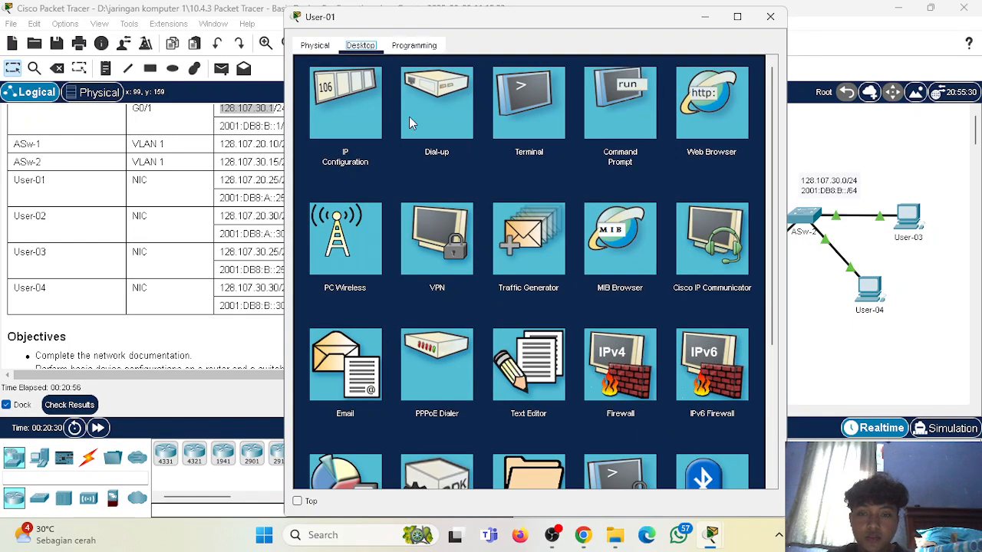
pyautogui.click(345, 117)
pyautogui.moveTo(610, 9); pyautogui.dragTo(805, 14)
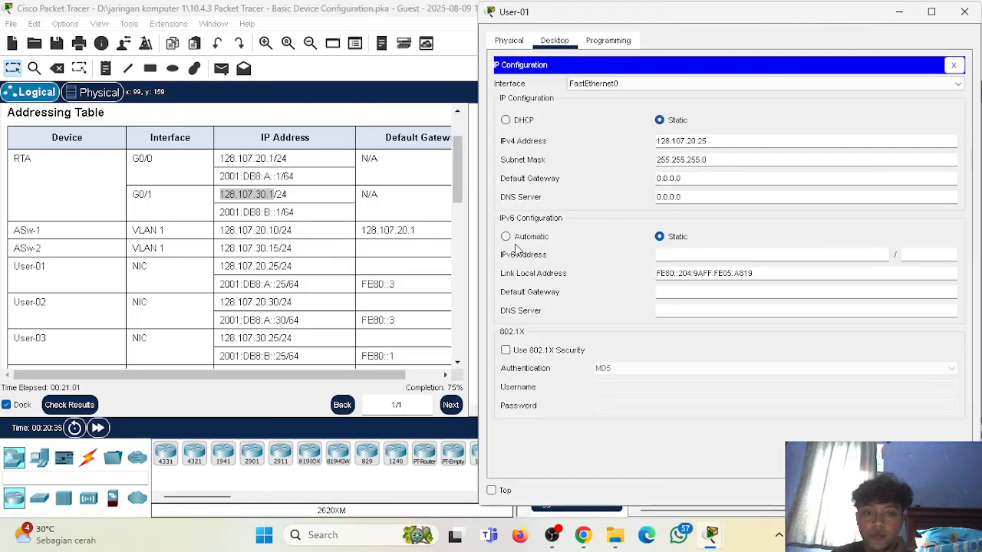
pyautogui.scroll(-3, 196, 242)
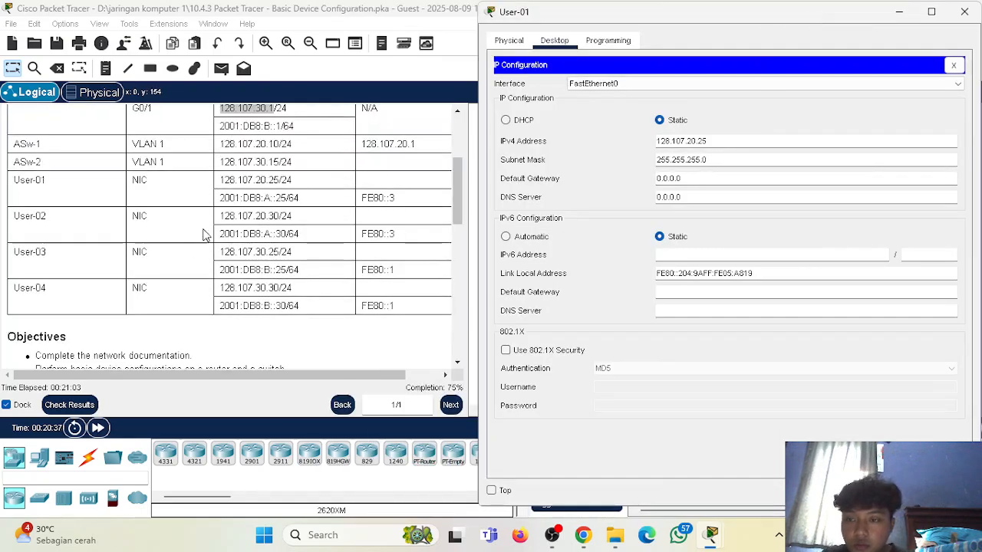
pyautogui.scroll(2, 229, 195)
pyautogui.click(176, 241)
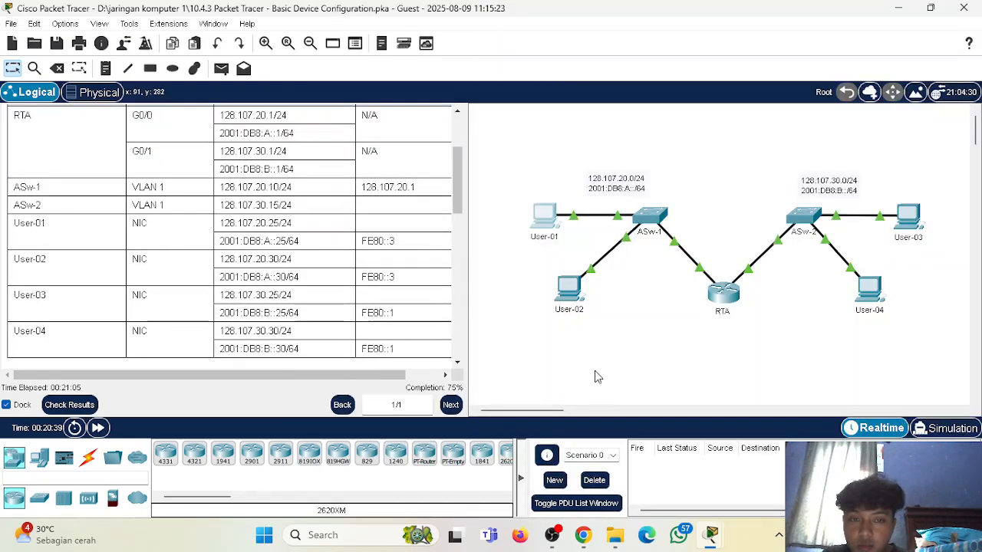
pyautogui.moveTo(712, 535)
pyautogui.click(788, 425)
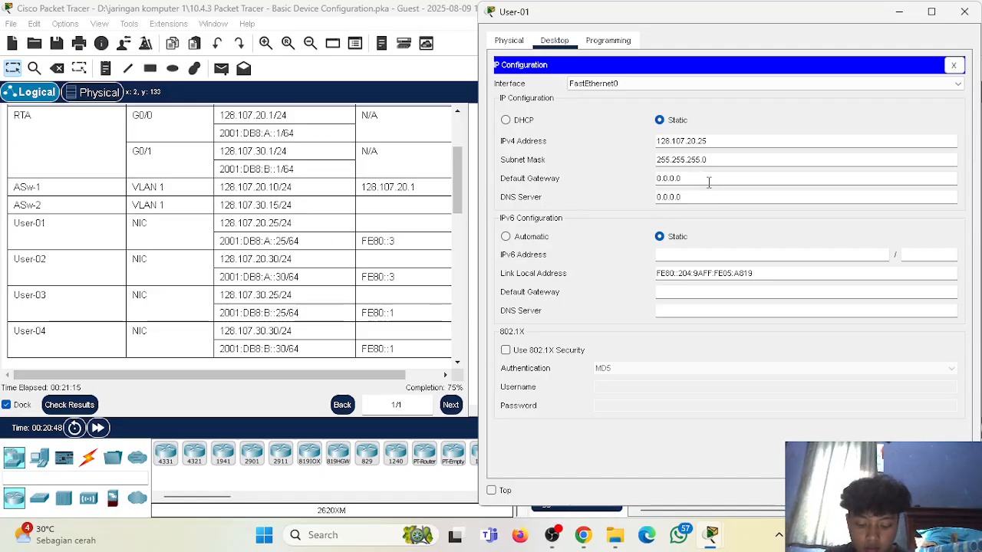
# Set User-01's IPv4 default gateway to 128.107.20.1.
pyautogui.press('BackSpace')
pyautogui.press('BackSpace')
pyautogui.press('BackSpace')
pyautogui.press('BackSpace')
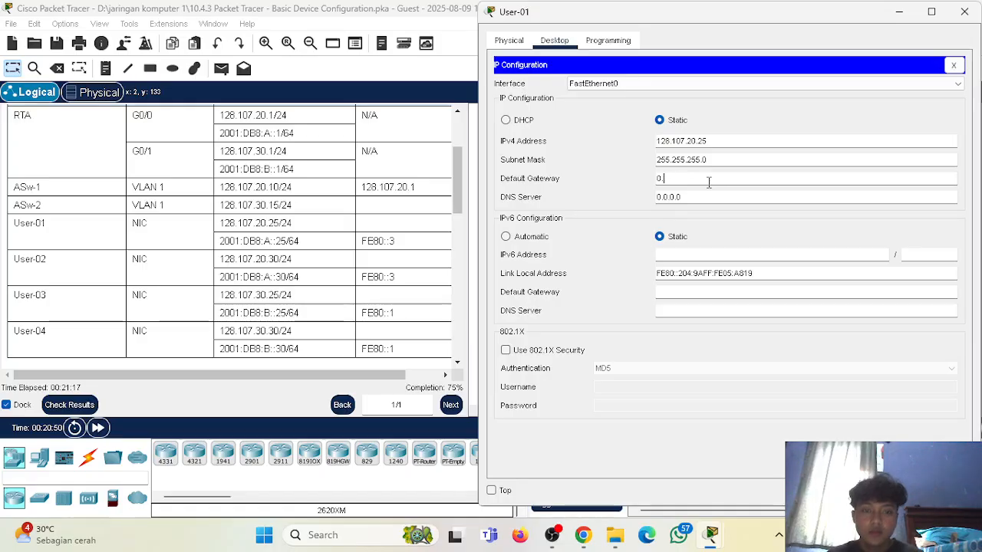
pyautogui.write('128.107.2')
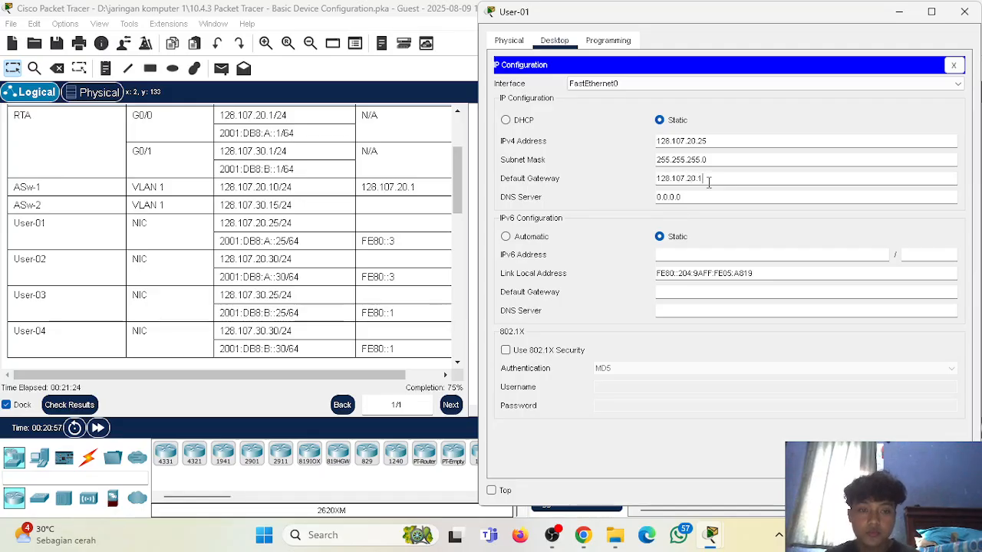
pyautogui.click(585, 182)
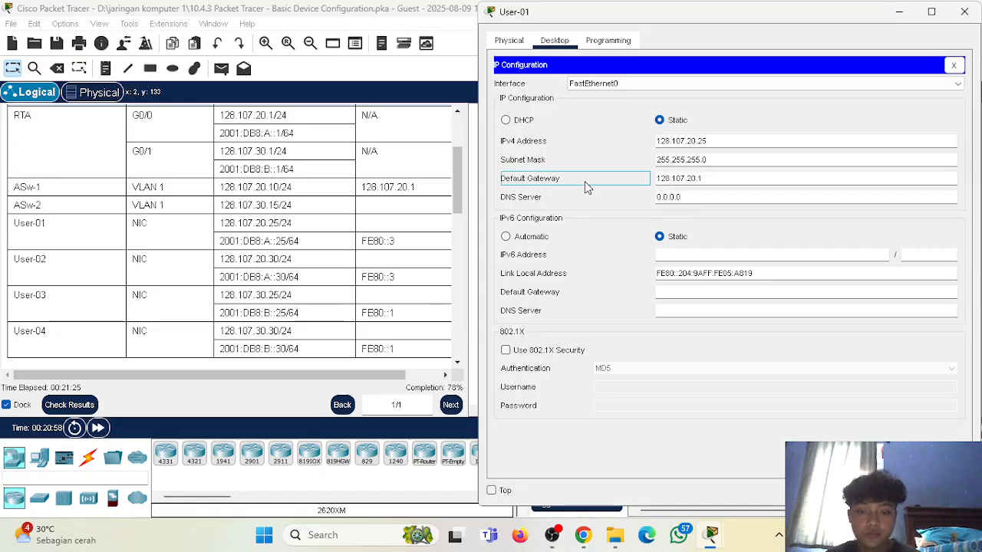
# Assign User-01 the IPv6 address 2001:DB8:A::25 with prefix length 64.
pyautogui.click(685, 253)
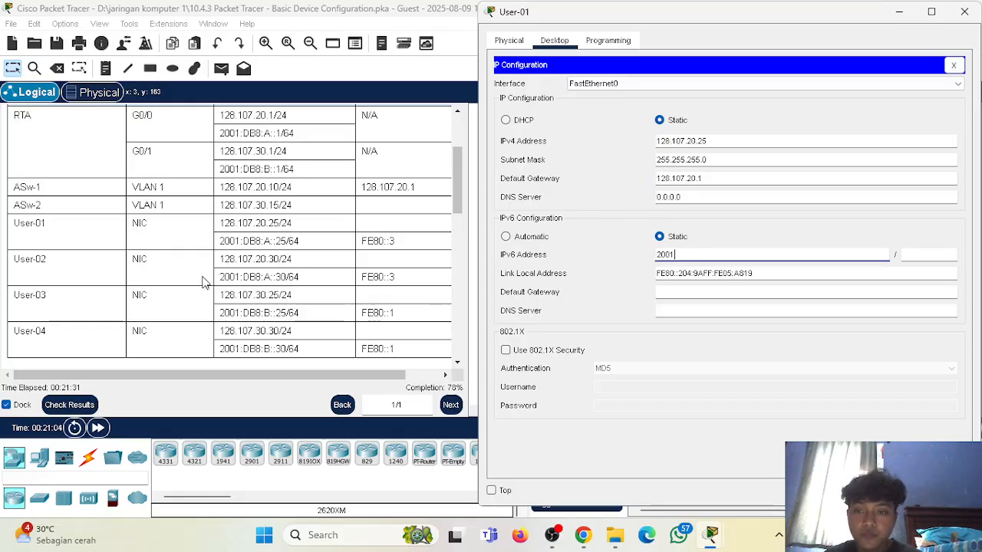
pyautogui.write('2001:DB8')
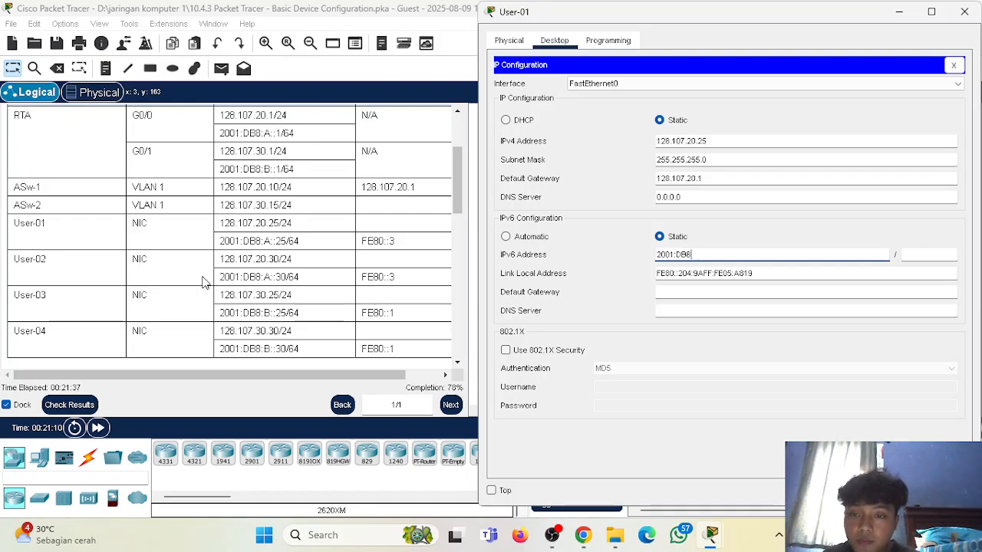
pyautogui.write(':A')
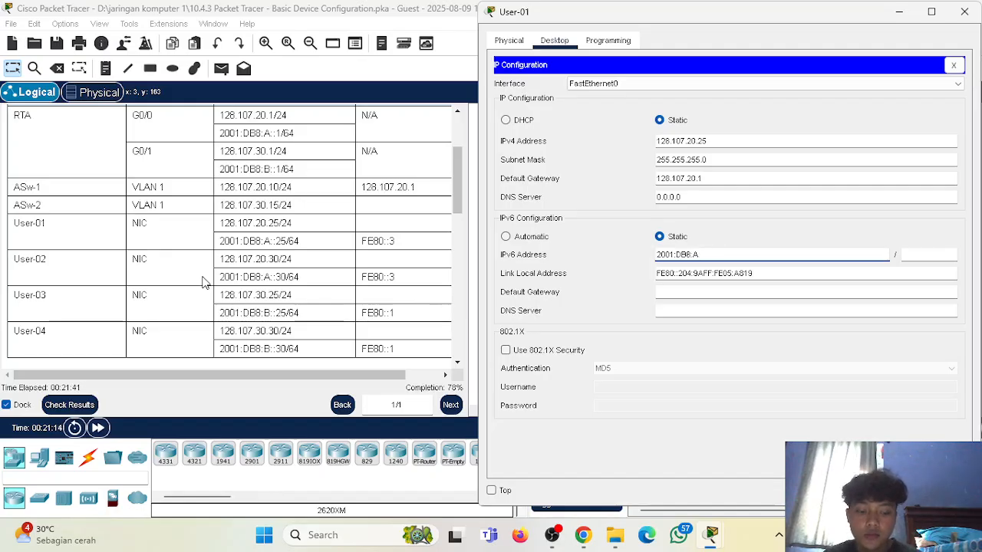
pyautogui.write('::25')
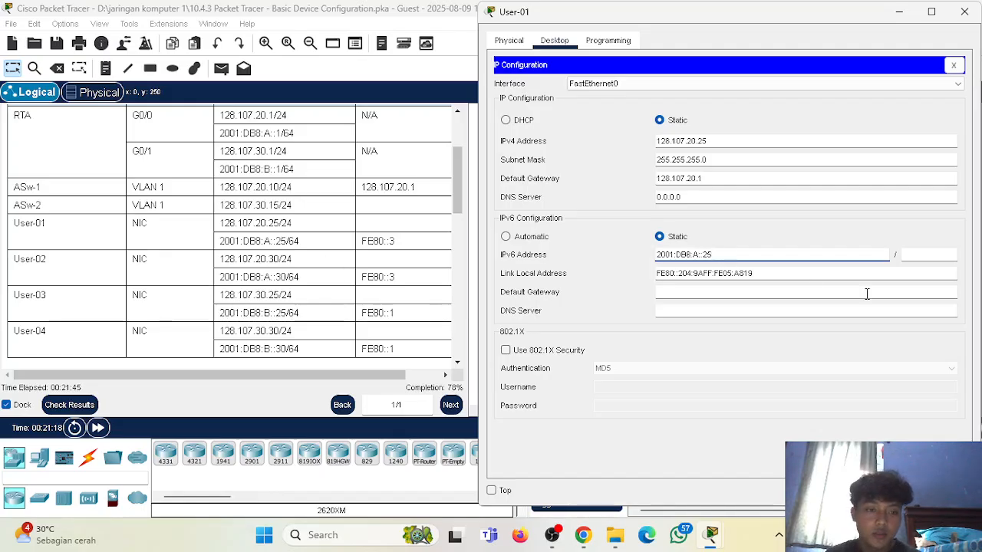
pyautogui.click(911, 258)
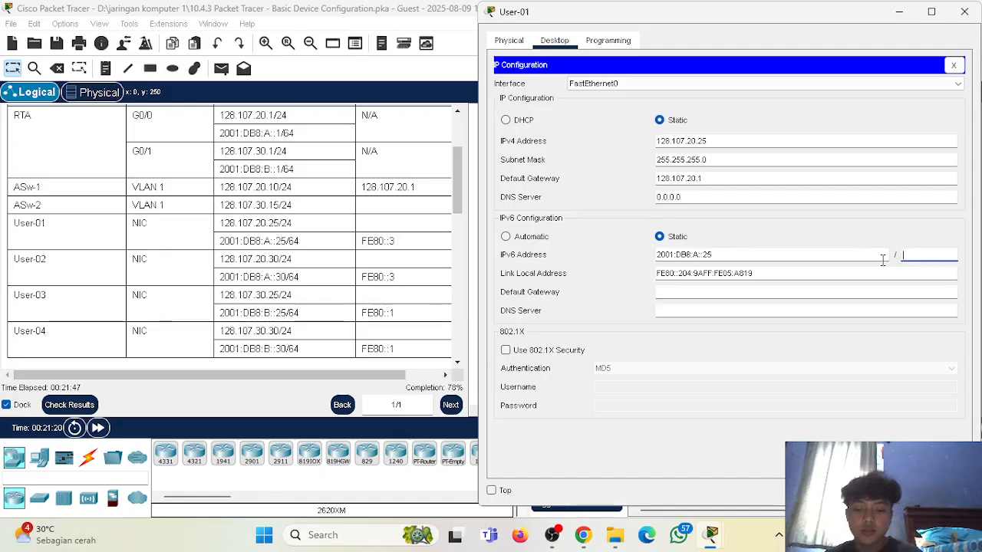
pyautogui.write('64')
# Set User-01's IPv6 default gateway to FE80::3 and close the host's configuration.
pyautogui.click(676, 291)
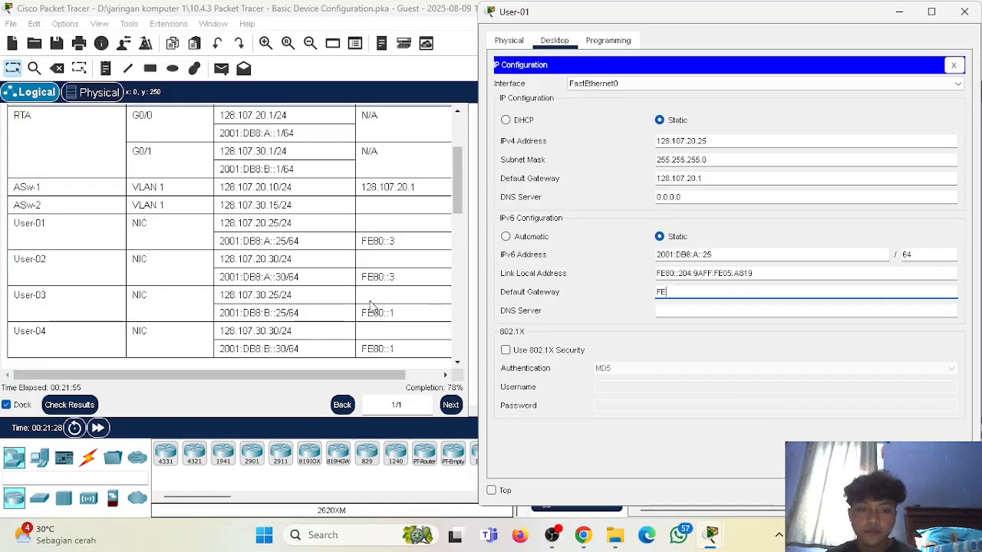
pyautogui.write('0::3')
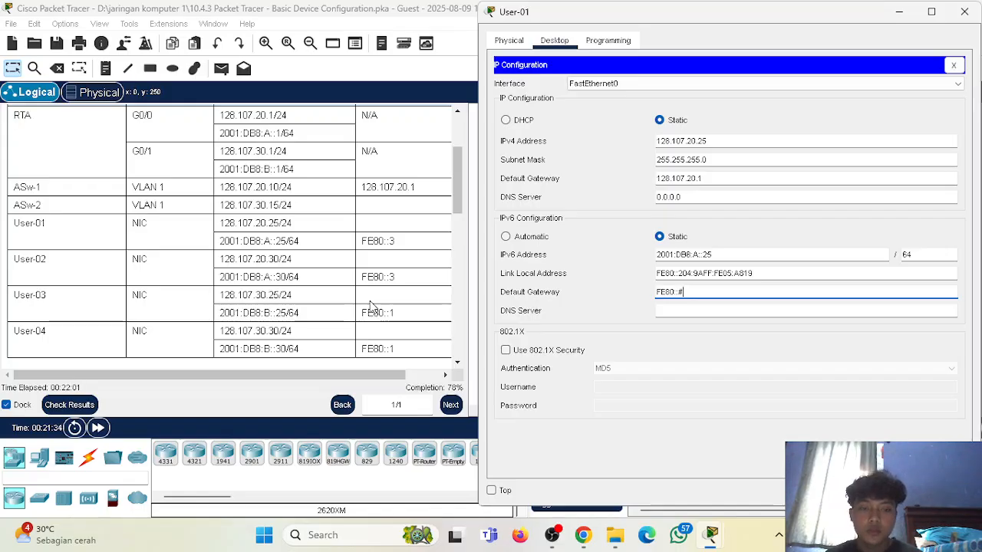
pyautogui.click(577, 297)
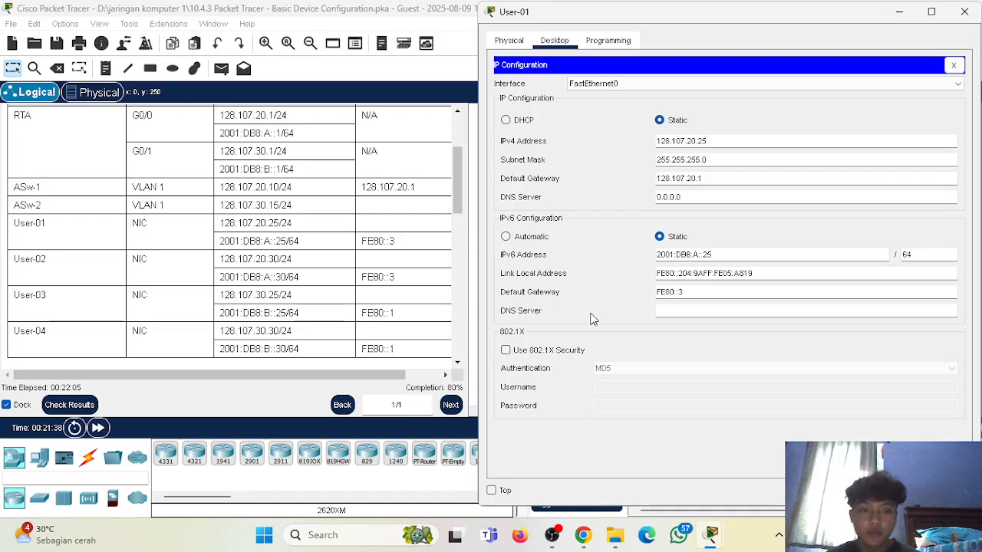
pyautogui.click(964, 17)
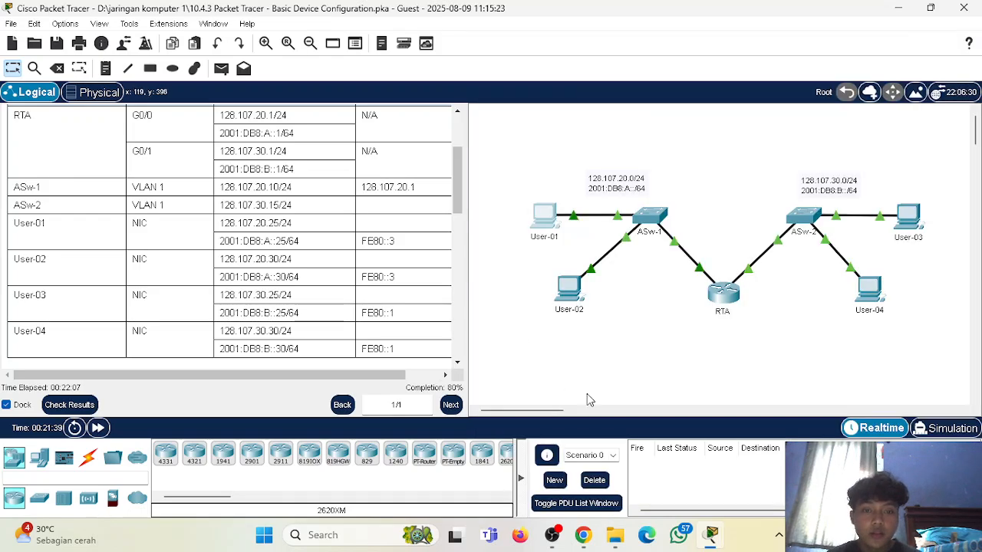
# Open the IP Configuration of User-02 and place it beside the Addressing Table.
pyautogui.click(568, 299)
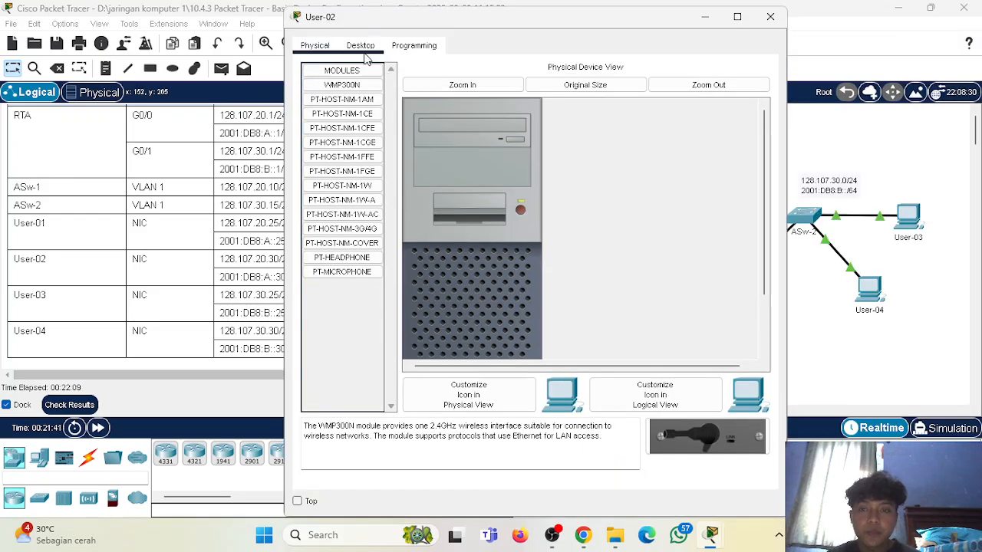
pyautogui.click(353, 46)
pyautogui.click(323, 132)
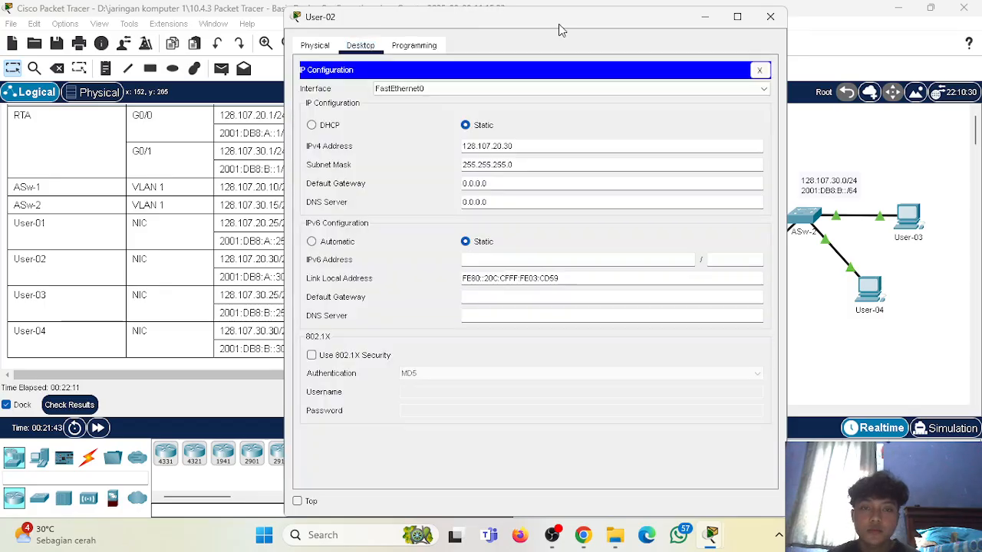
pyautogui.click(750, 22)
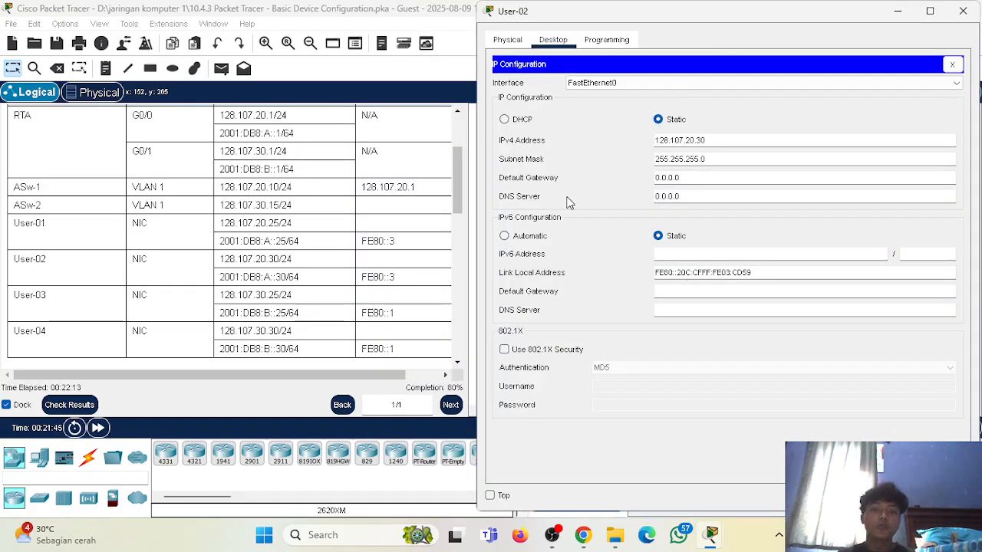
# Set User-02's IPv4 default gateway to 128.107.20.1.
pyautogui.scroll(2, 193, 221)
pyautogui.scroll(-2, 192, 228)
pyautogui.scroll(-1, 154, 246)
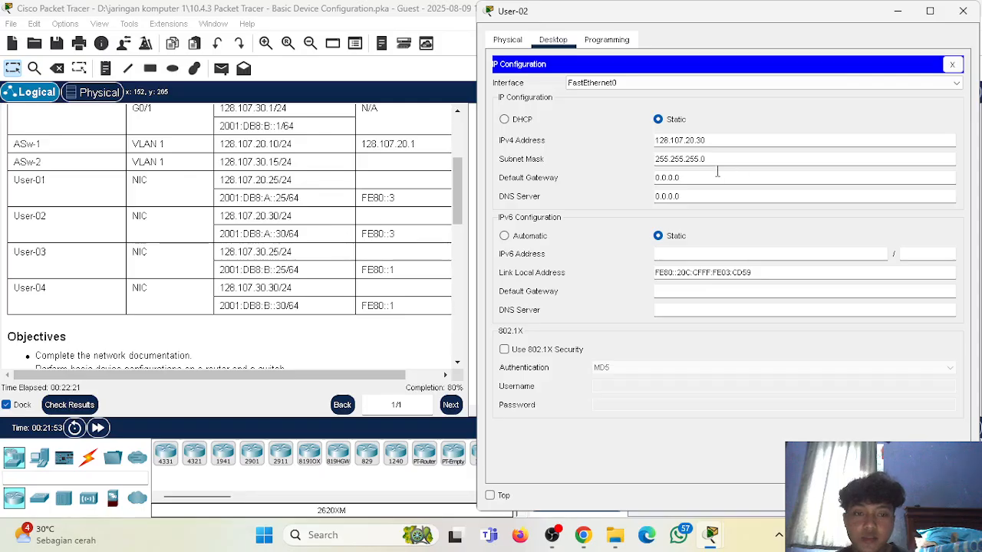
pyautogui.click(695, 179)
pyautogui.press('BackSpace')
pyautogui.press('BackSpace')
pyautogui.press('BackSpace')
pyautogui.press('BackSpace')
pyautogui.press('BackSpace')
pyautogui.press('BackSpace')
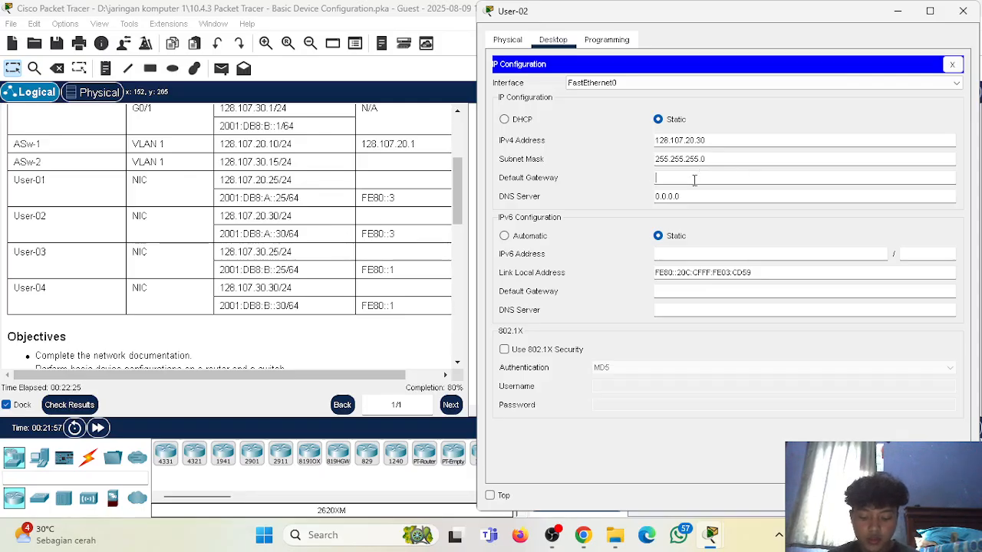
pyautogui.write('128.107')
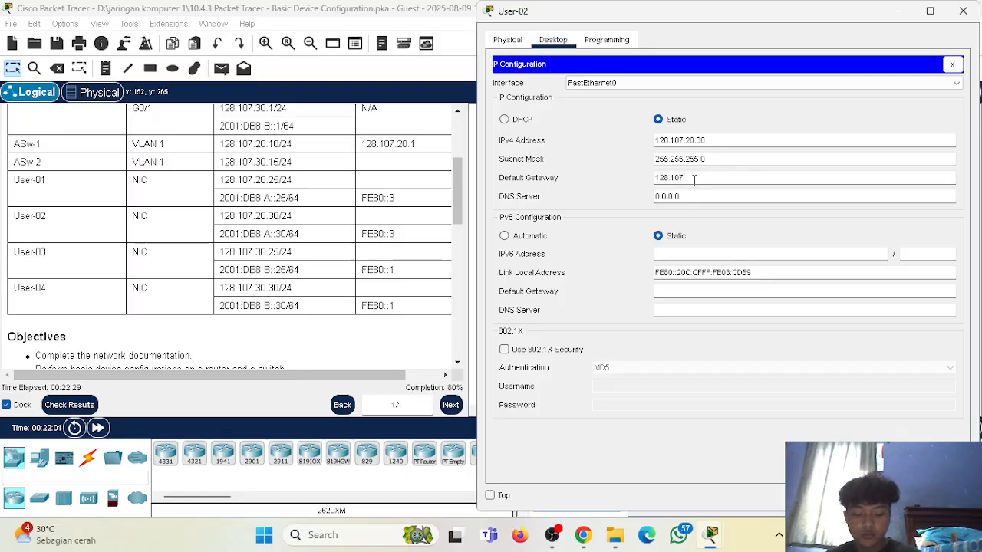
pyautogui.write('.20.1')
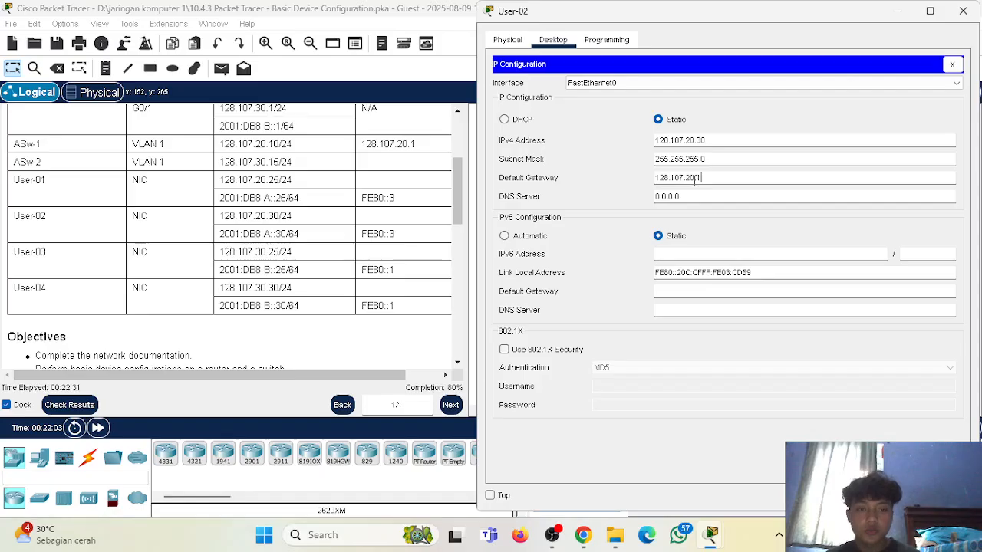
pyautogui.moveTo(714, 17); pyautogui.dragTo(724, 20)
pyautogui.click(614, 168)
# Assign User-02 the IPv6 address 2001:DB8:A::30 with prefix length 64.
pyautogui.click(697, 254)
pyautogui.scroll(-3, 227, 218)
pyautogui.scroll(1, 228, 217)
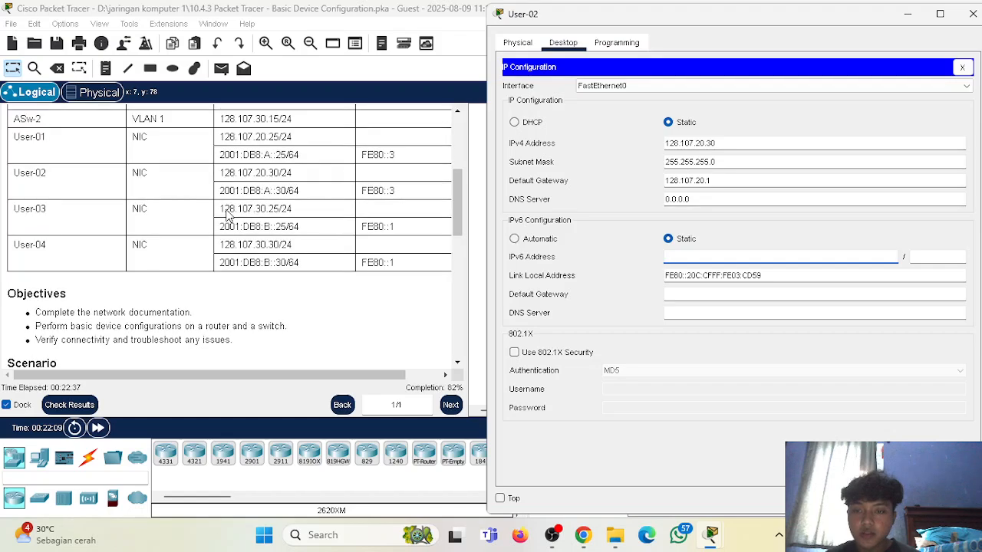
pyautogui.write('2001')
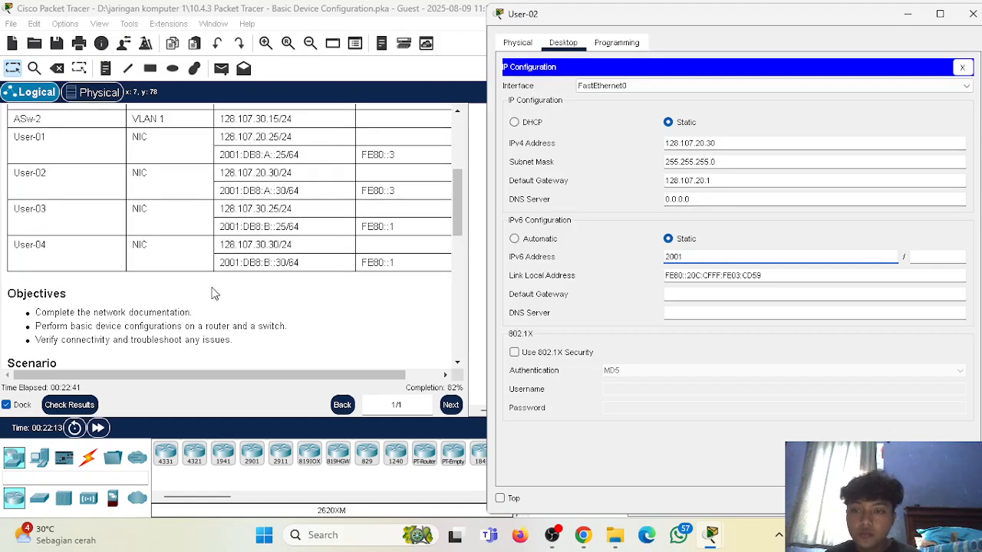
pyautogui.write(':DB')
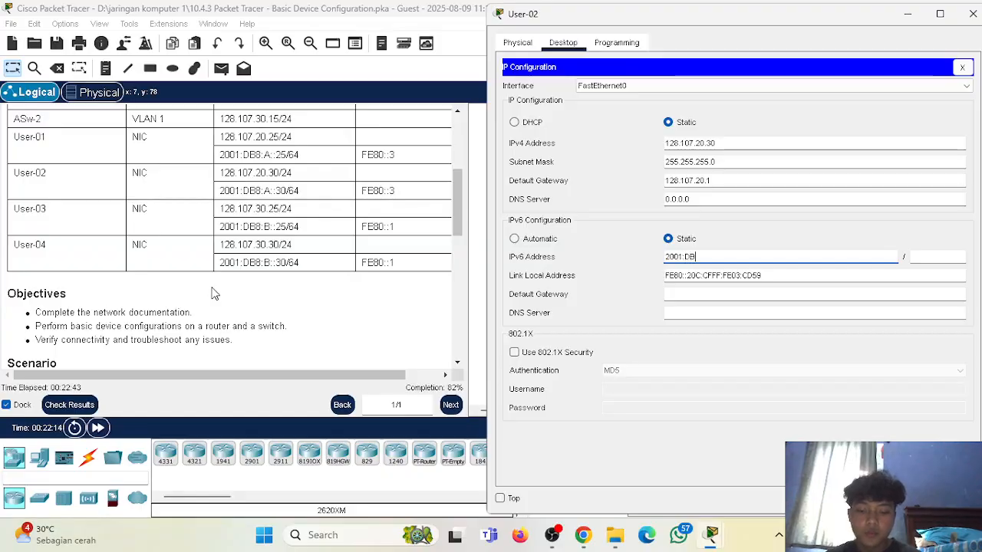
pyautogui.write('8')
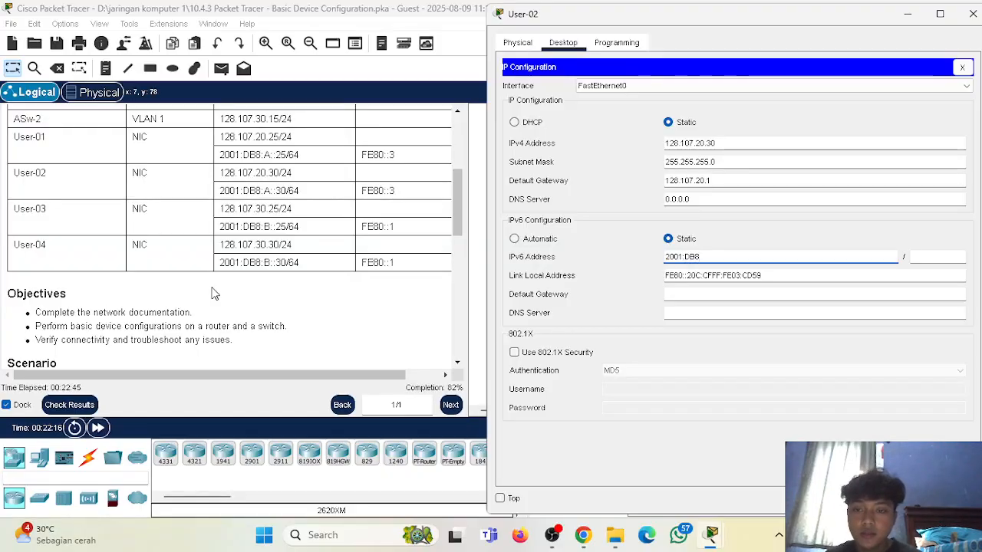
pyautogui.write(':A')
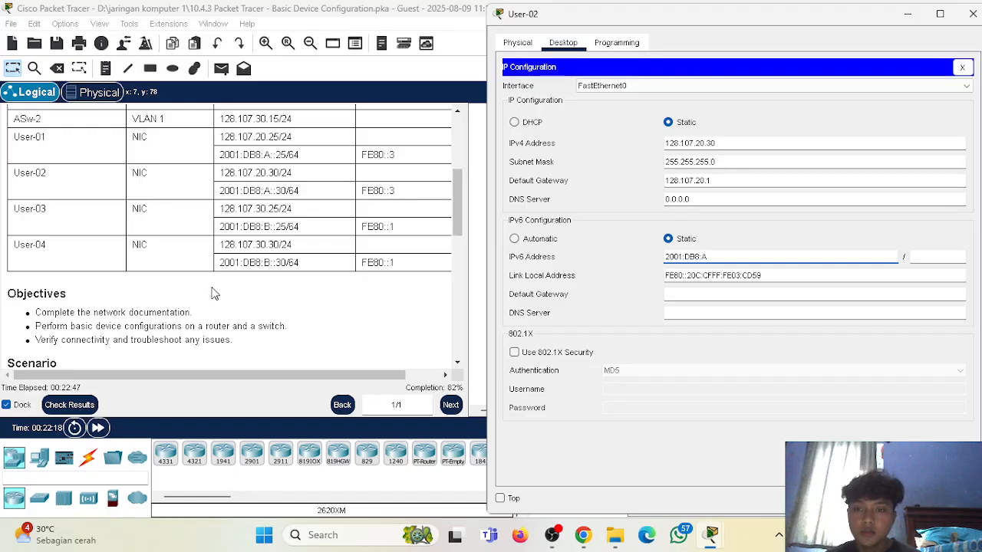
pyautogui.write('::30')
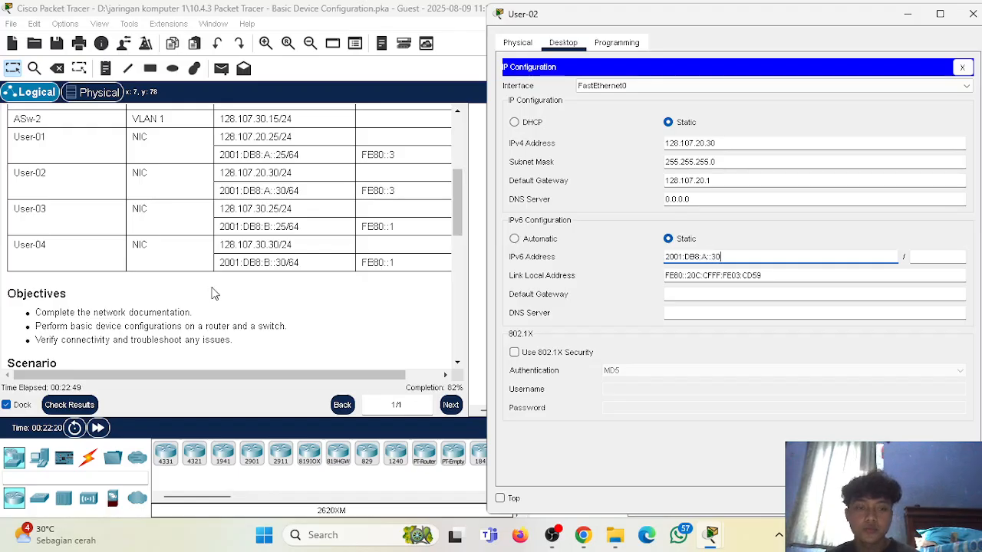
pyautogui.click(939, 261)
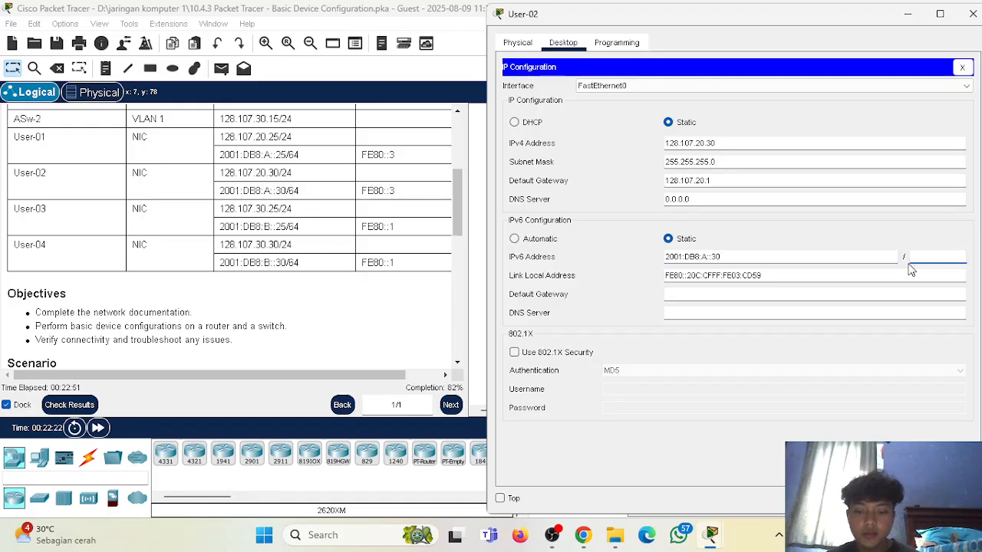
pyautogui.write('64')
# Set User-02's IPv6 default gateway to FE80::3 and close the host's configuration.
pyautogui.click(668, 297)
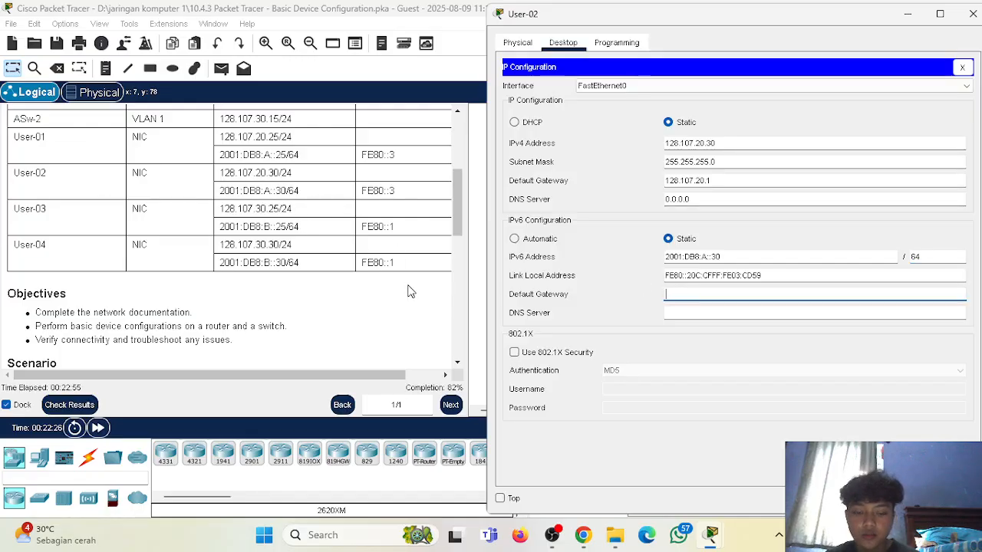
pyautogui.write('FE80')
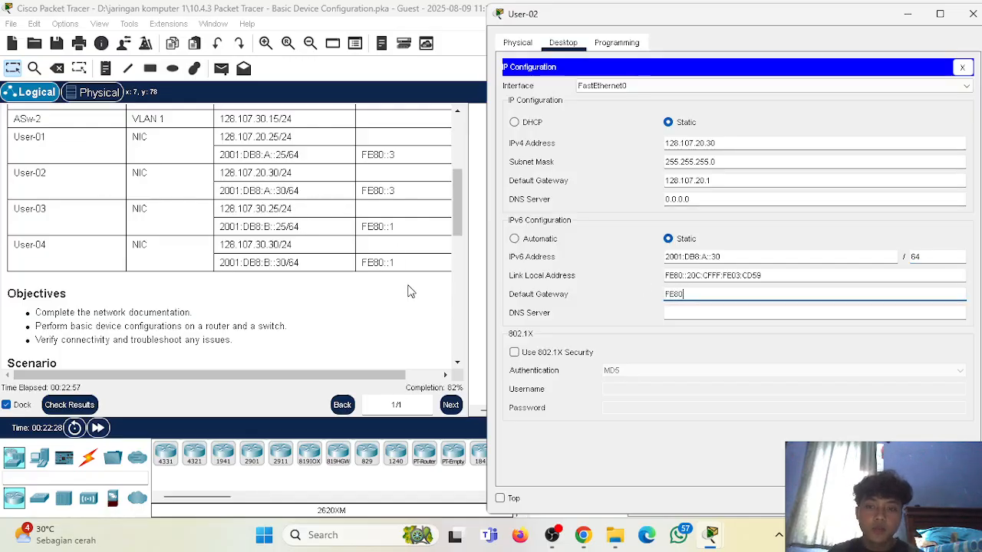
pyautogui.write('::3')
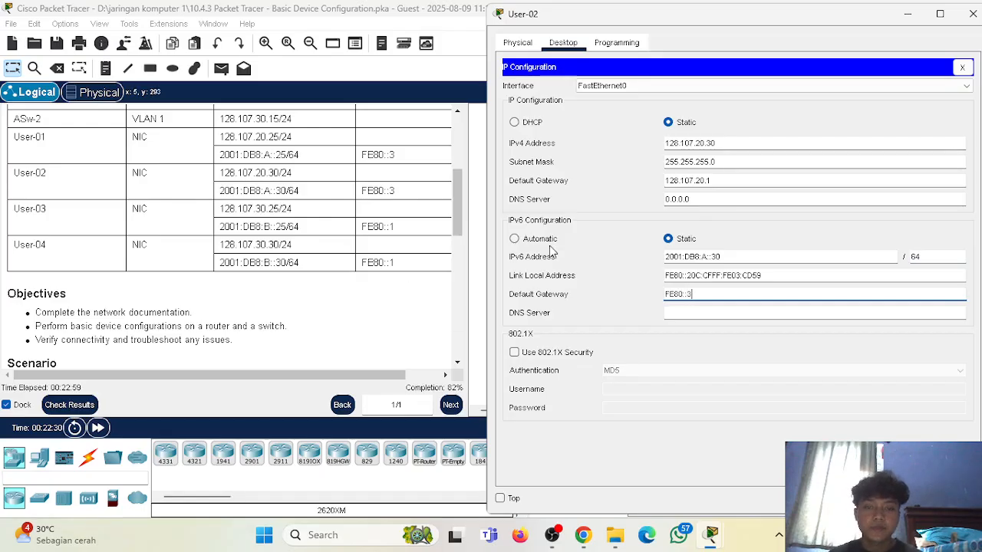
pyautogui.press('Return')
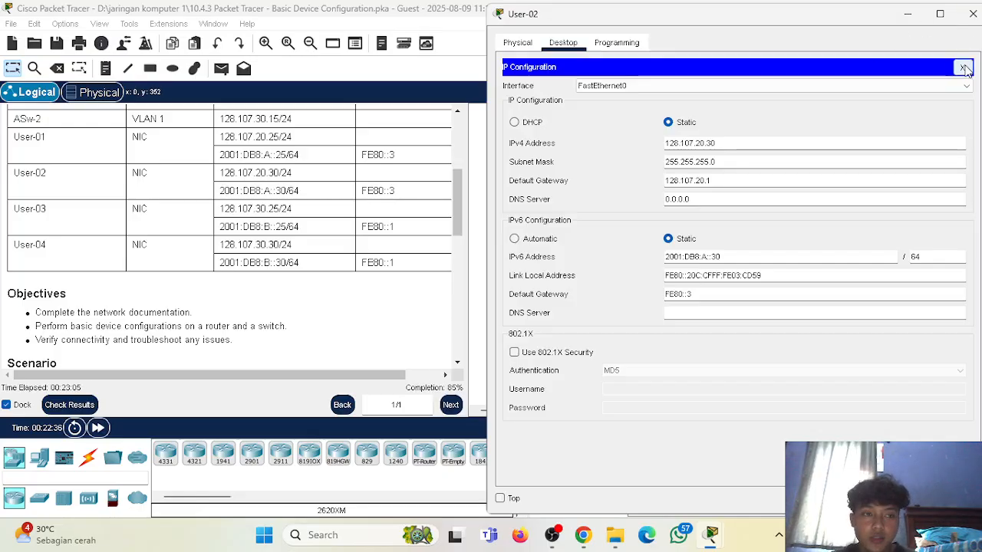
pyautogui.click(973, 14)
# Open the IP Configuration of User-03 and place it beside the Addressing Table.
pyautogui.click(907, 218)
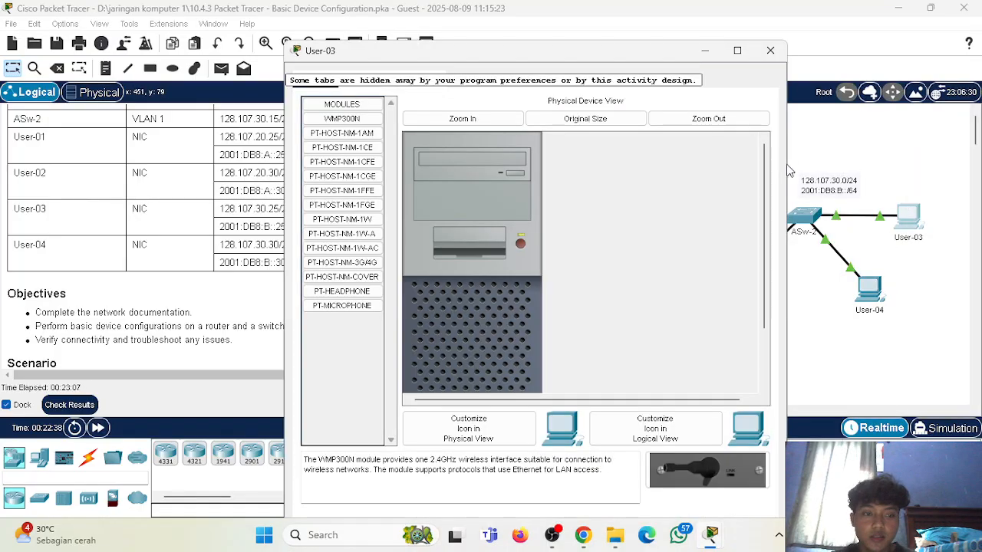
pyautogui.click(360, 79)
pyautogui.click(345, 138)
pyautogui.moveTo(551, 52); pyautogui.dragTo(740, 14)
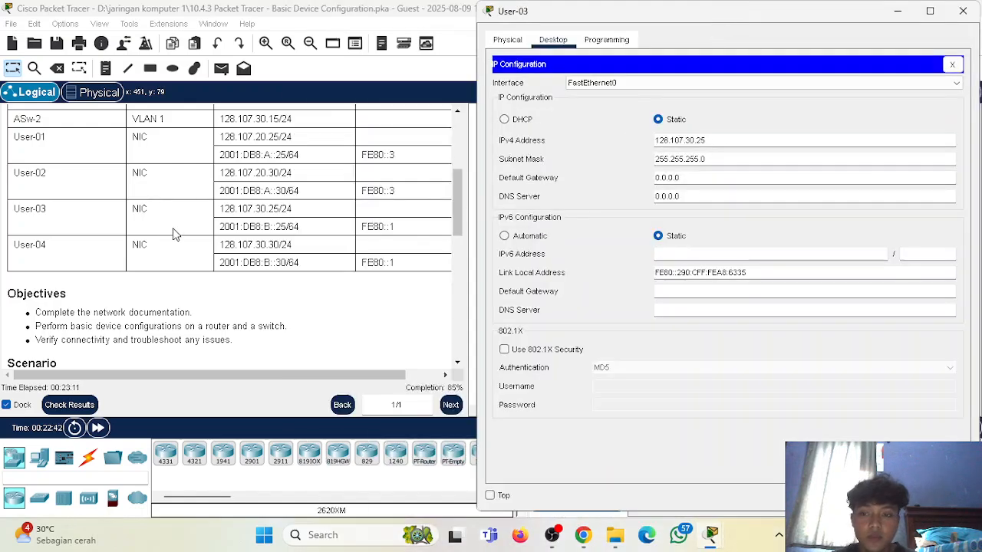
# Set User-03's IPv4 default gateway to 128.107.30.1.
pyautogui.scroll(1, 173, 234)
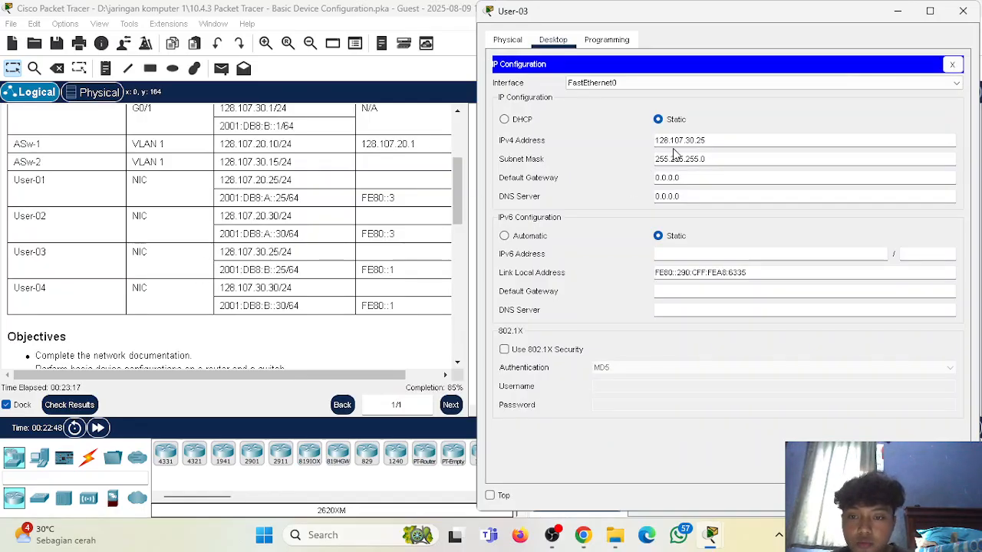
pyautogui.click(699, 175)
pyautogui.press('BackSpace')
pyautogui.press('BackSpace')
pyautogui.press('BackSpace')
pyautogui.press('BackSpace')
pyautogui.press('BackSpace')
pyautogui.press('BackSpace')
pyautogui.press('BackSpace')
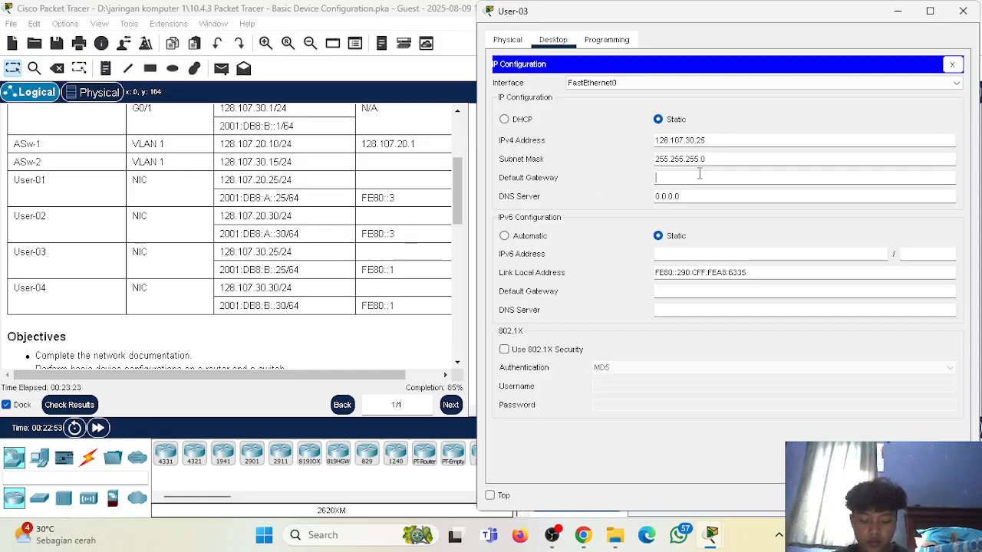
pyautogui.write('128')
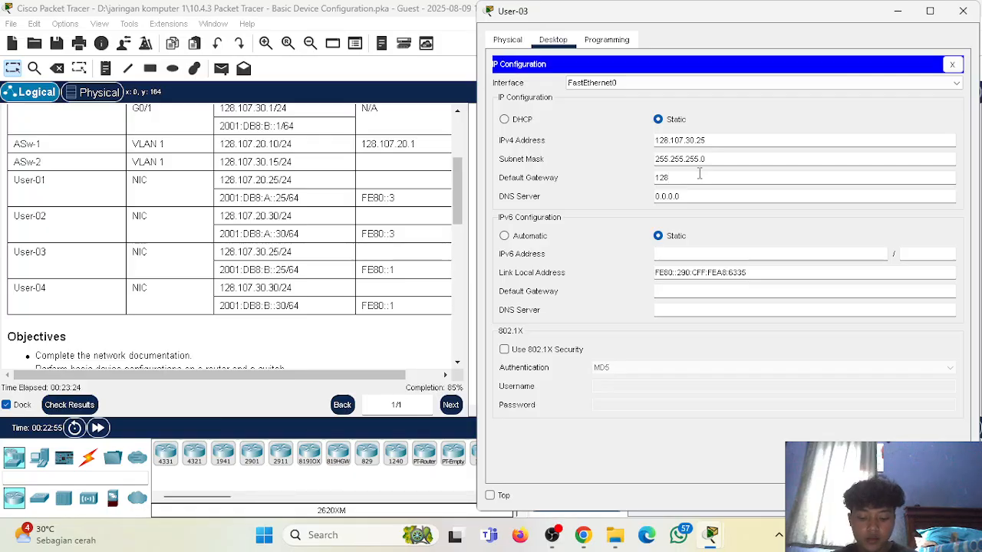
pyautogui.write('.107.30.1')
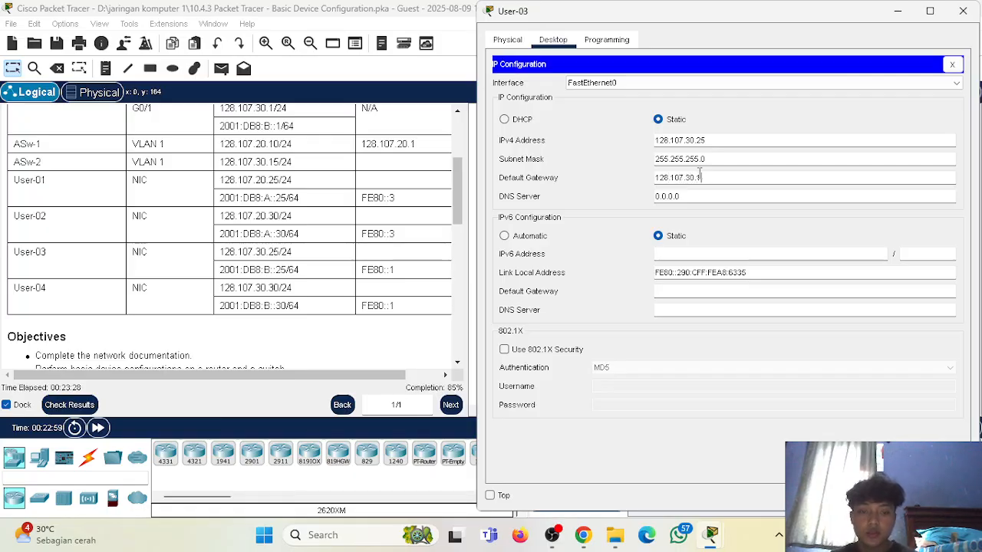
# Assign User-03 the static IPv6 address 2001:DB8:B::25 with prefix length 64.
pyautogui.click(528, 237)
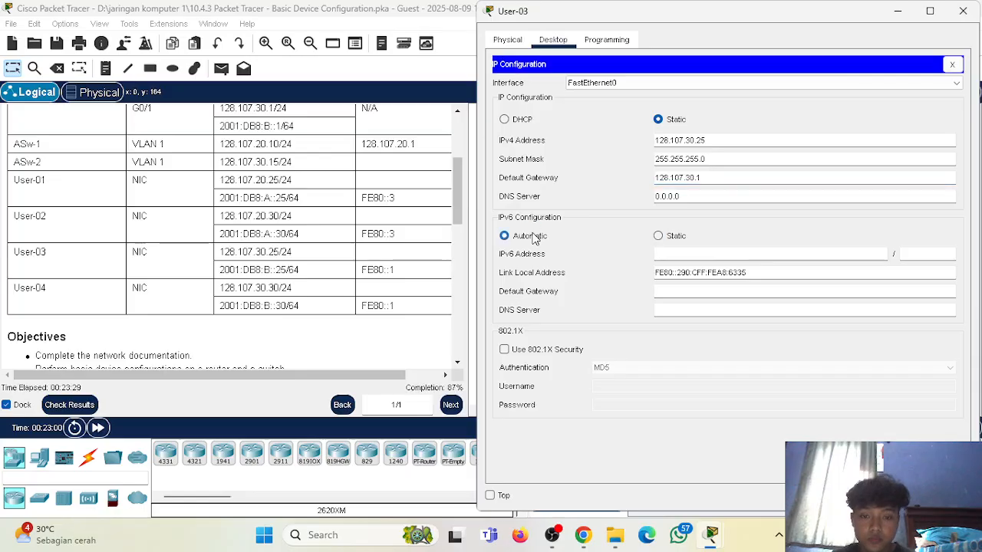
pyautogui.click(658, 236)
pyautogui.click(691, 250)
pyautogui.scroll(-1, 219, 276)
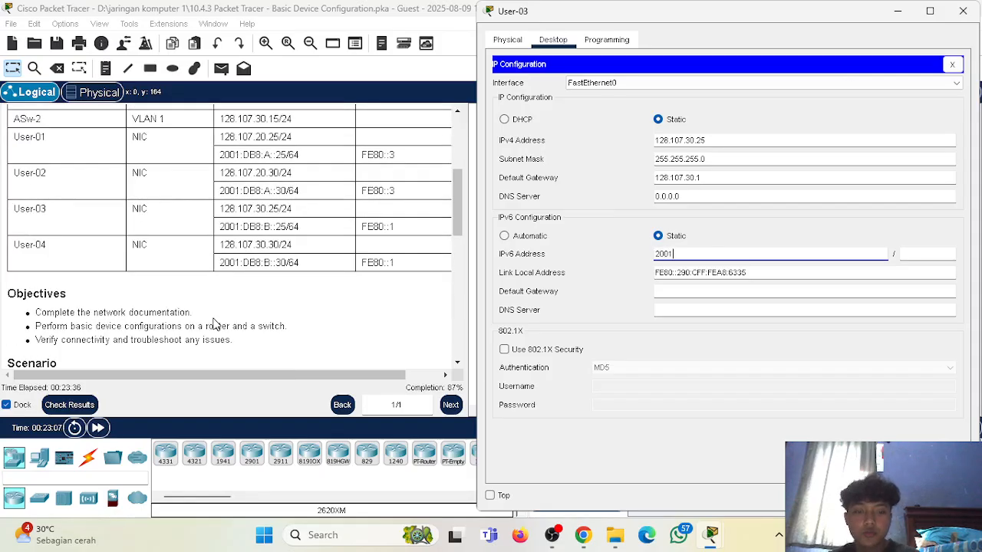
pyautogui.write('2001:DB8:B::25')
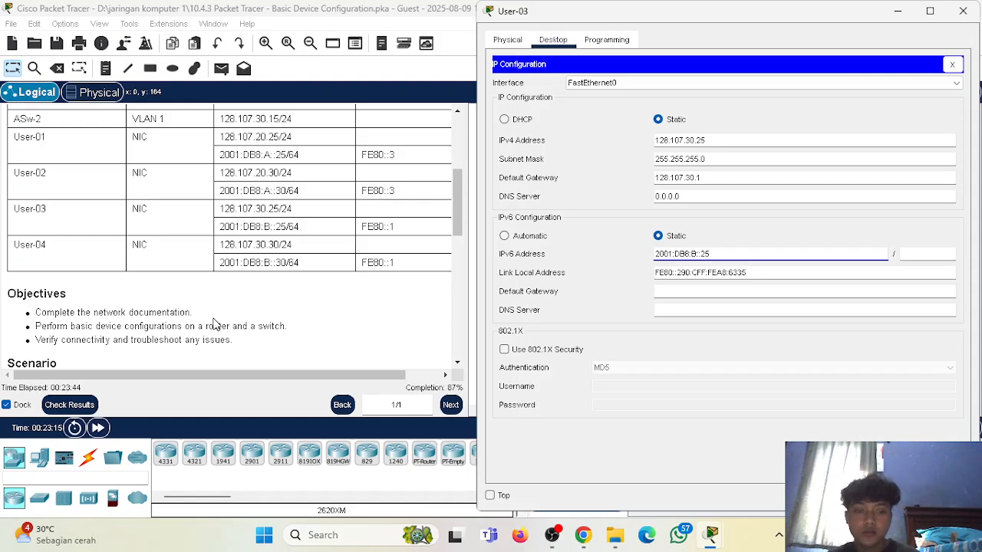
pyautogui.click(951, 254)
pyautogui.write('6')
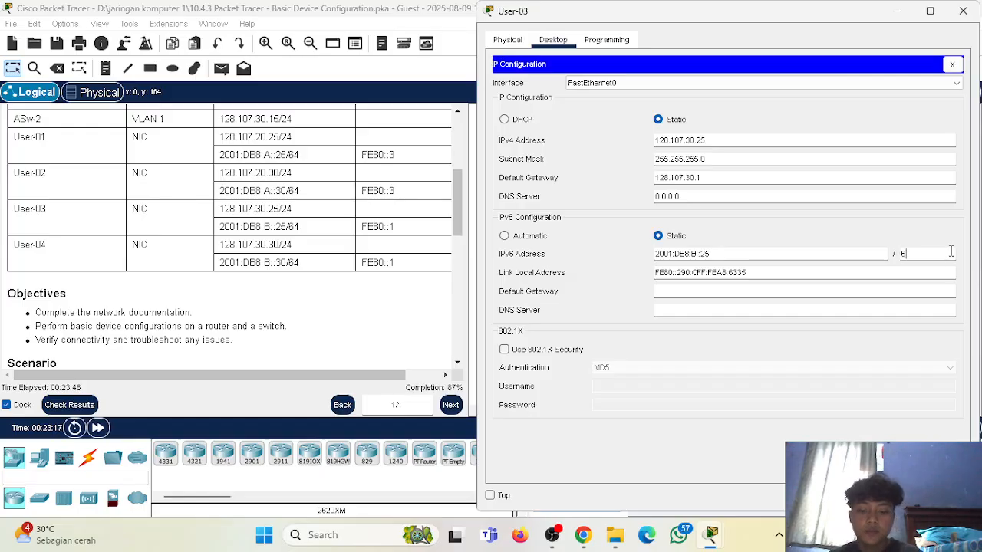
pyautogui.write('4')
# Set User-03's IPv6 default gateway to FE80::1 and close the host's configuration.
pyautogui.click(678, 295)
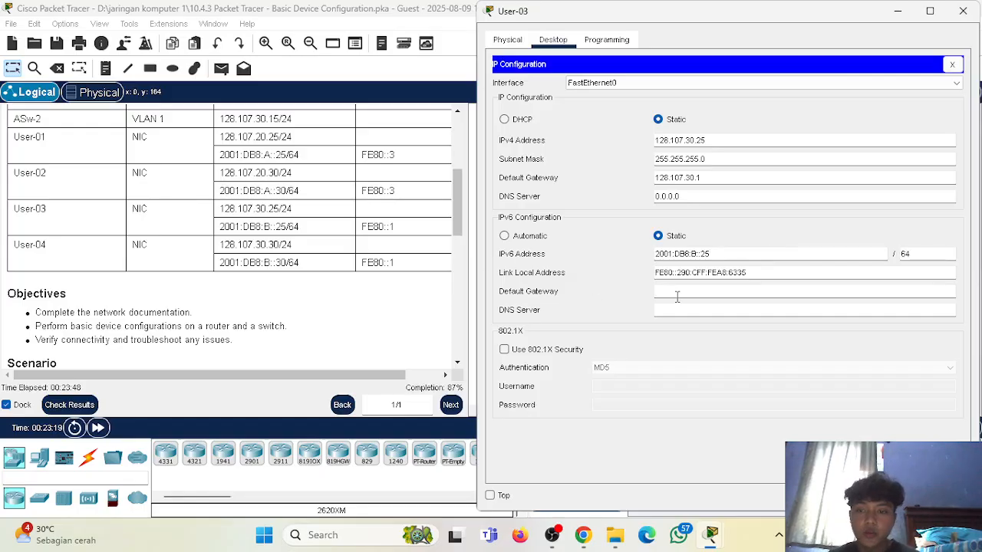
pyautogui.write('FE80')
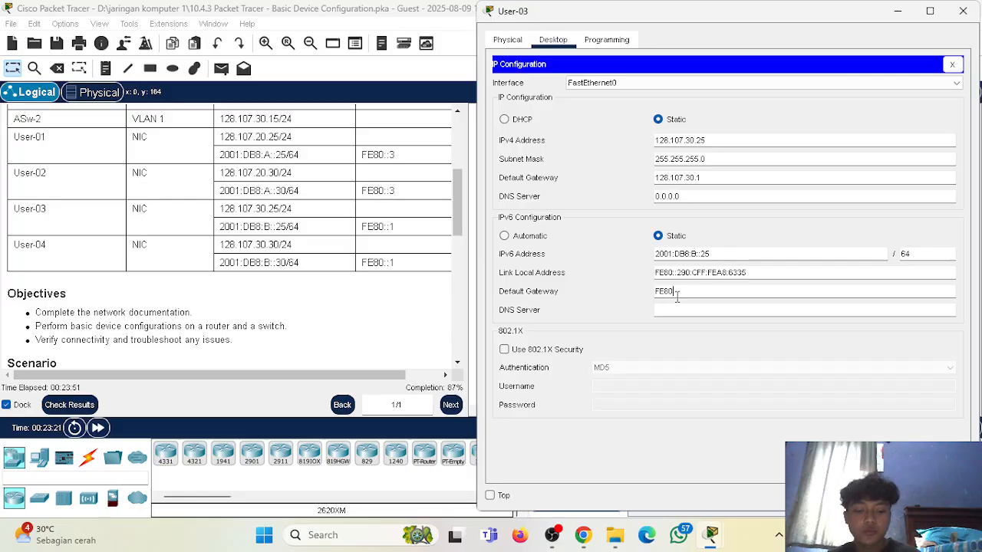
pyautogui.write('::1')
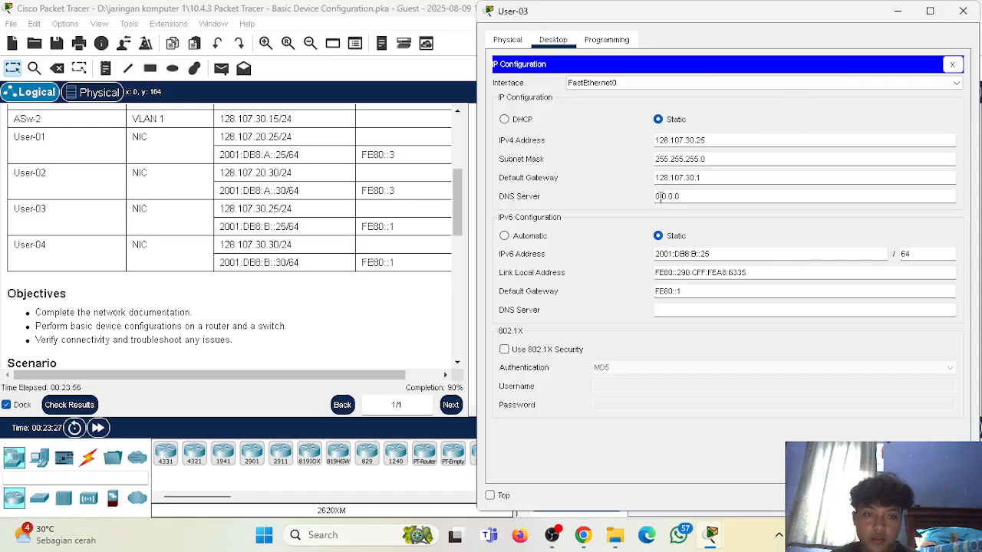
pyautogui.click(953, 65)
pyautogui.click(963, 11)
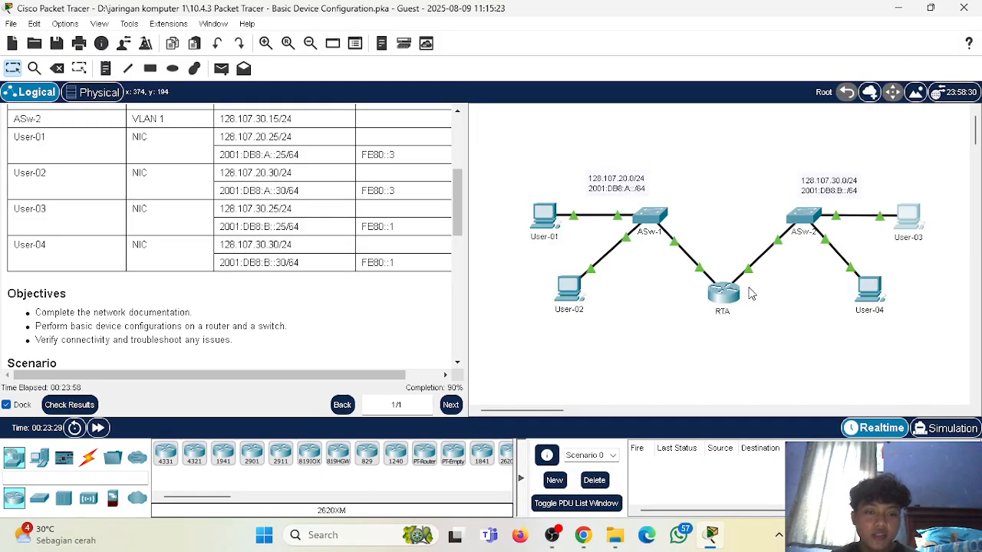
# Open the IP Configuration of User-04 and place it beside the Addressing Table.
pyautogui.click(871, 290)
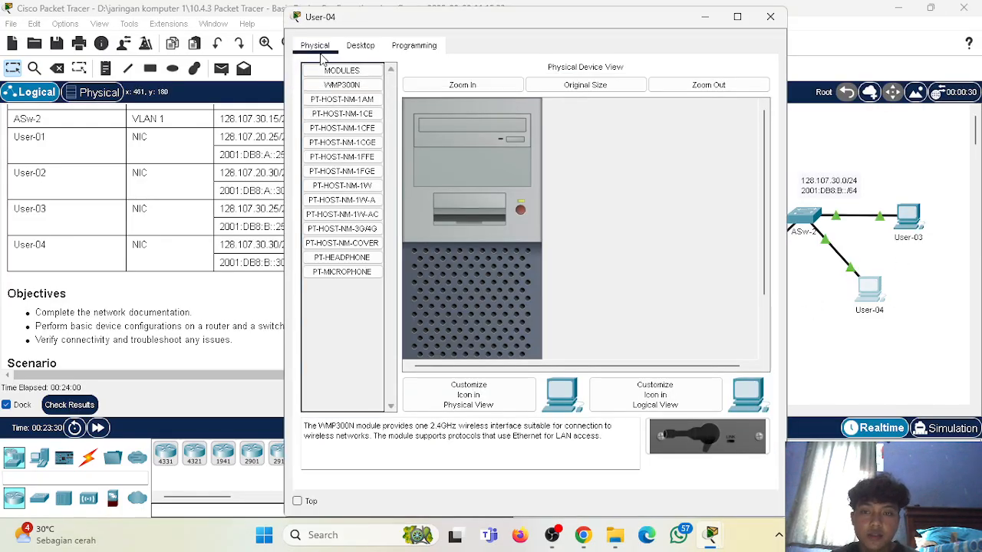
pyautogui.click(361, 45)
pyautogui.moveTo(482, 25); pyautogui.dragTo(675, 24)
pyautogui.click(544, 114)
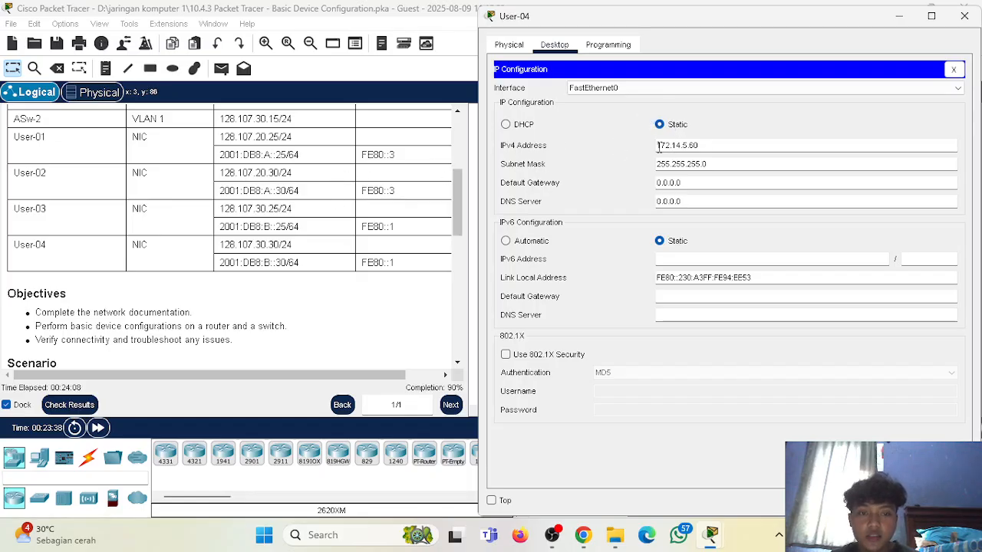
# Set User-04's static IPv4 address to 128.107.30.30 as given in the Addressing Table.
pyautogui.moveTo(678, 146); pyautogui.dragTo(707, 145)
pyautogui.click(588, 146)
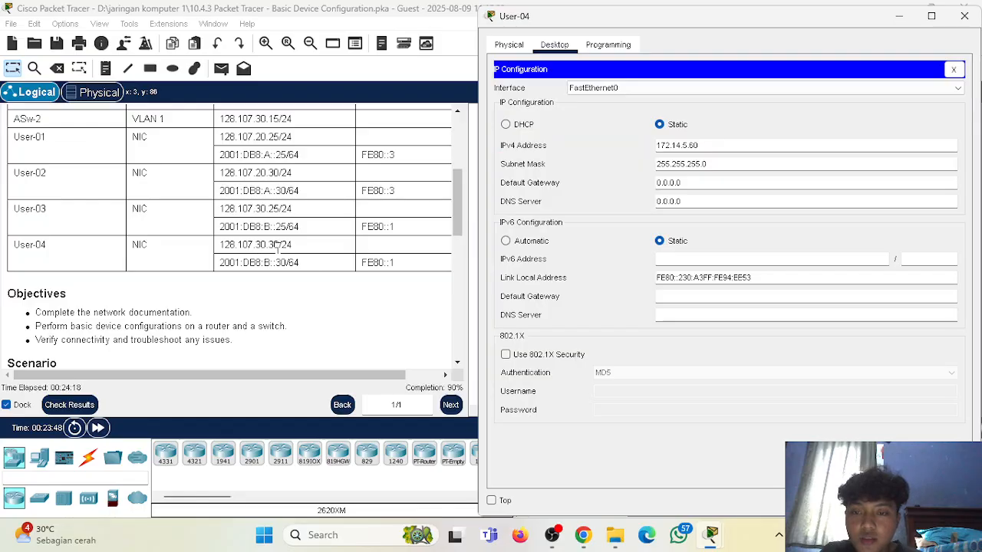
pyautogui.click(706, 144)
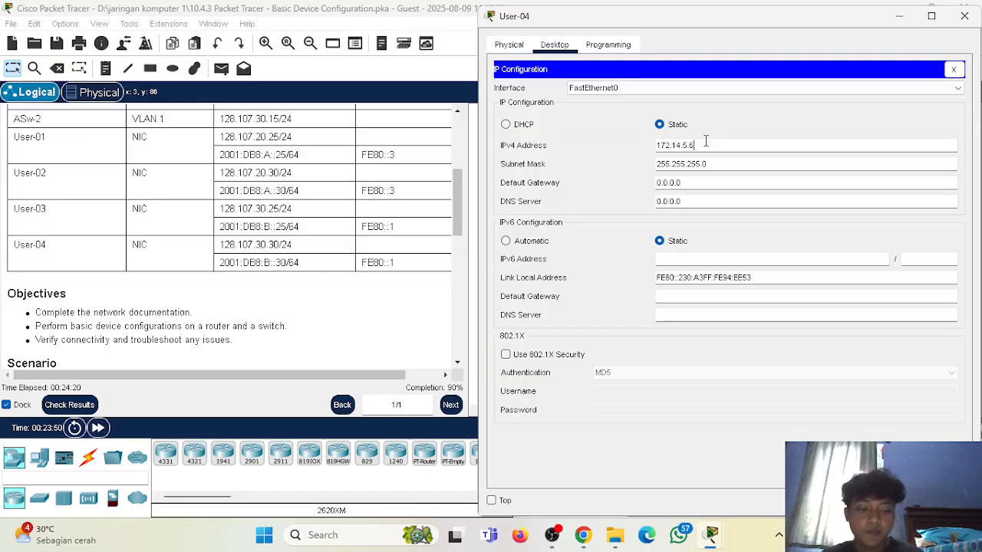
pyautogui.press('BackSpace')
pyautogui.press('BackSpace')
pyautogui.press('BackSpace')
pyautogui.press('BackSpace')
pyautogui.press('BackSpace')
pyautogui.press('BackSpace')
pyautogui.press('BackSpace')
pyautogui.press('BackSpace')
pyautogui.press('BackSpace')
pyautogui.press('BackSpace')
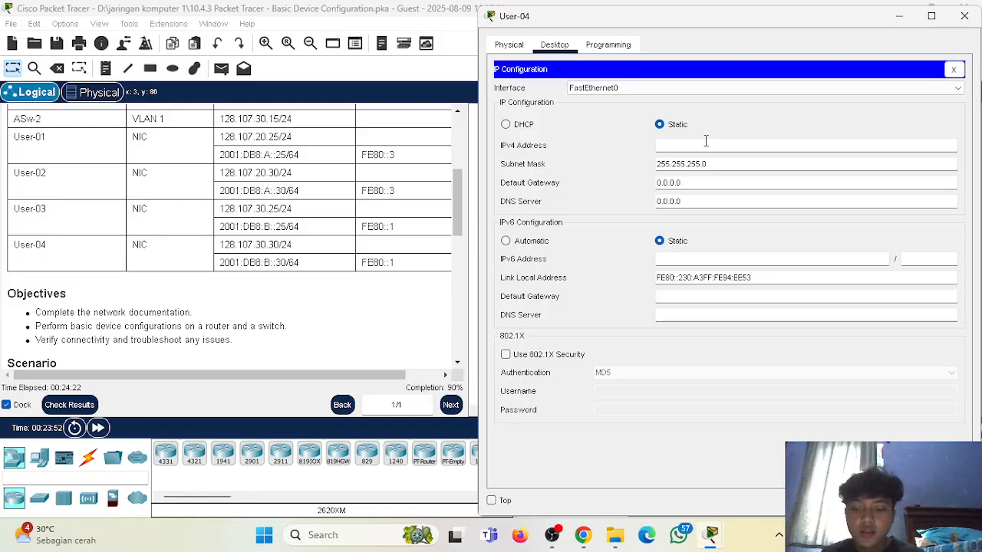
pyautogui.write('128.107.3')
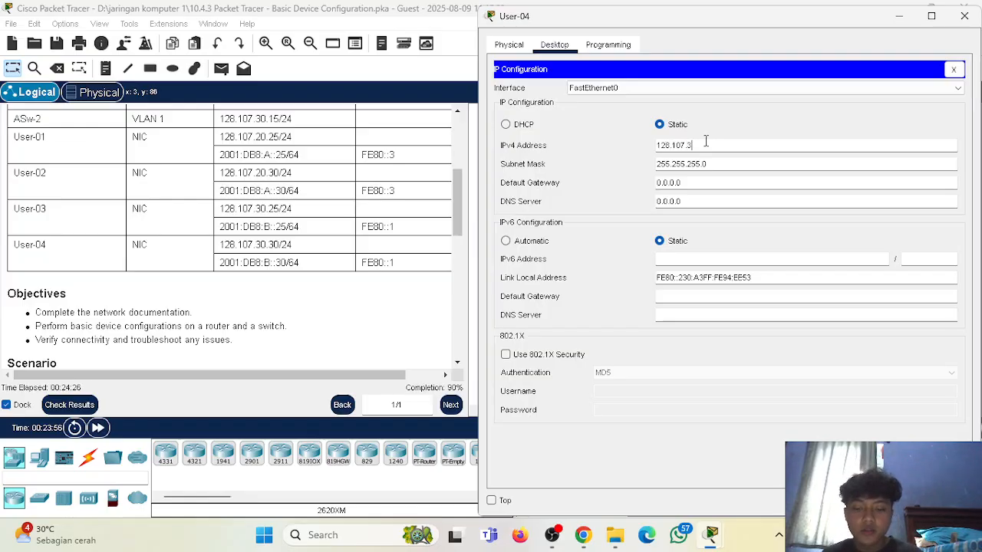
pyautogui.write('0.30')
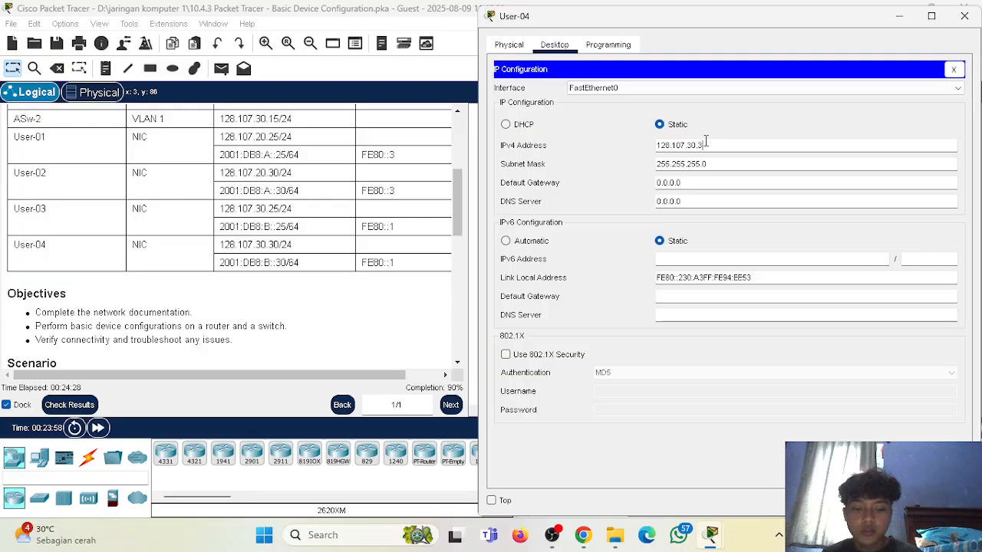
# Set User-04's IPv4 default gateway to 128.107.30.1.
pyautogui.click(579, 186)
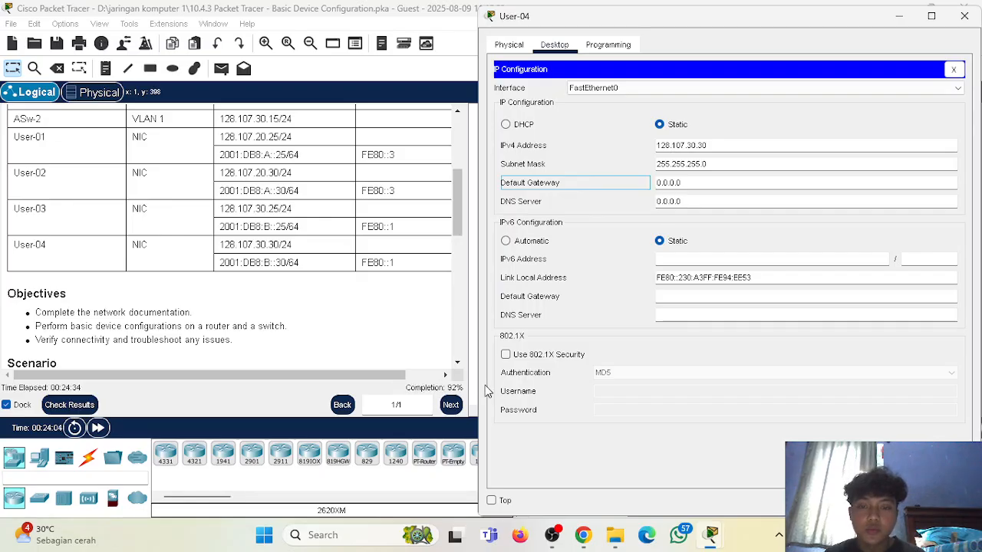
pyautogui.click(720, 184)
pyautogui.press('BackSpace')
pyautogui.press('BackSpace')
pyautogui.press('BackSpace')
pyautogui.press('BackSpace')
pyautogui.press('BackSpace')
pyautogui.press('BackSpace')
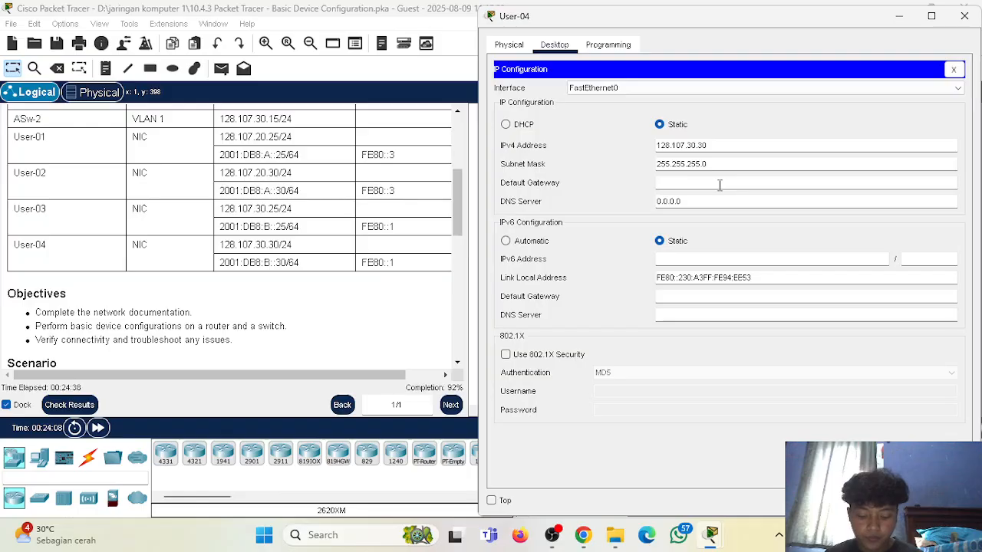
pyautogui.write('128.107.30.1')
pyautogui.click(605, 183)
# Assign User-04 the static IPv6 address 2001:DB8:B::30 with prefix length 64.
pyautogui.click(708, 262)
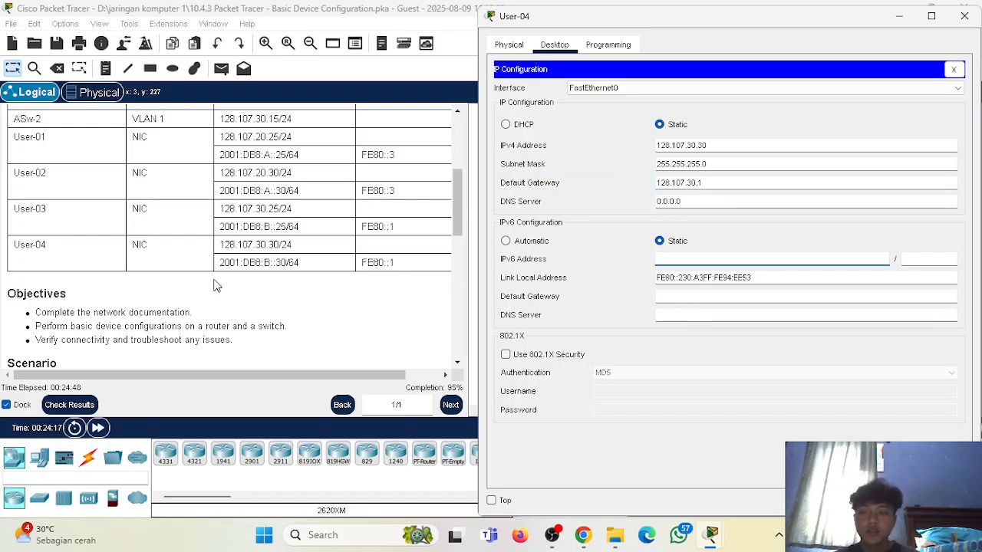
pyautogui.write('2001:DB8')
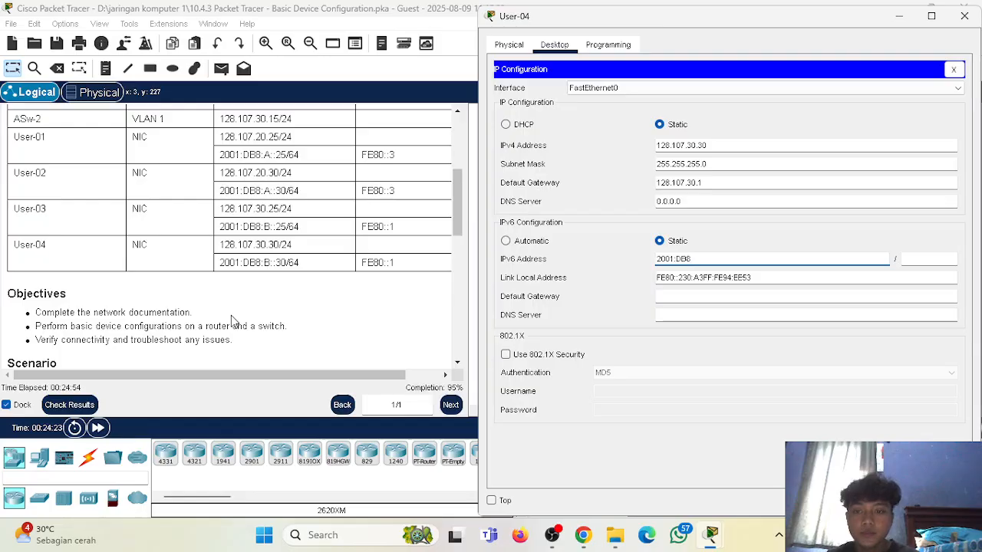
pyautogui.write(':B::30')
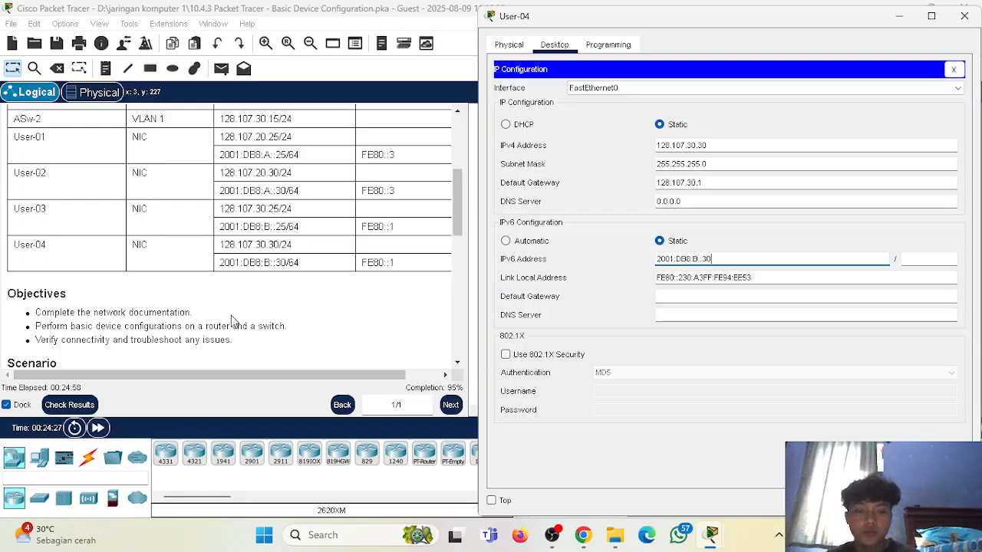
pyautogui.click(929, 259)
pyautogui.write('64')
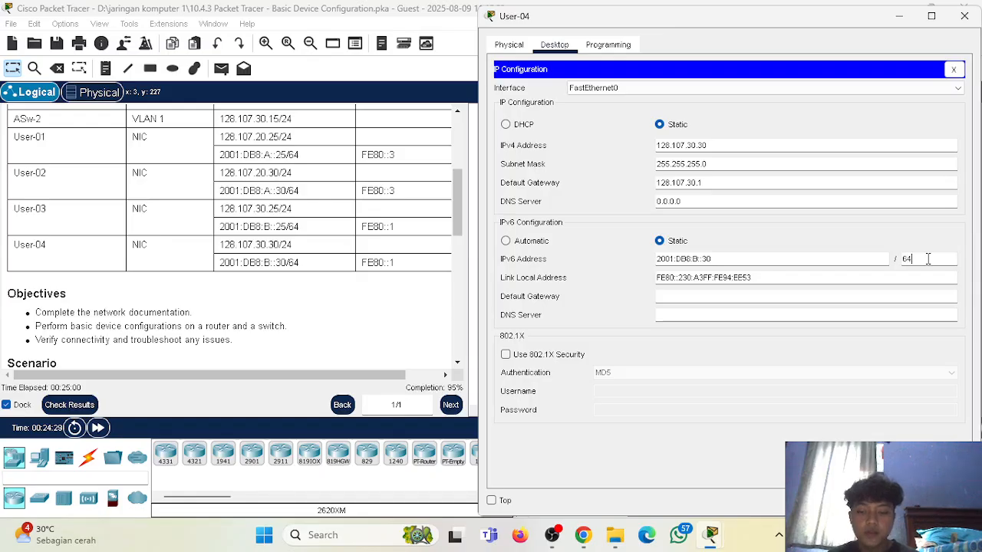
# Set User-04's IPv6 default gateway to FE80::1 and close the host's configuration.
pyautogui.click(661, 300)
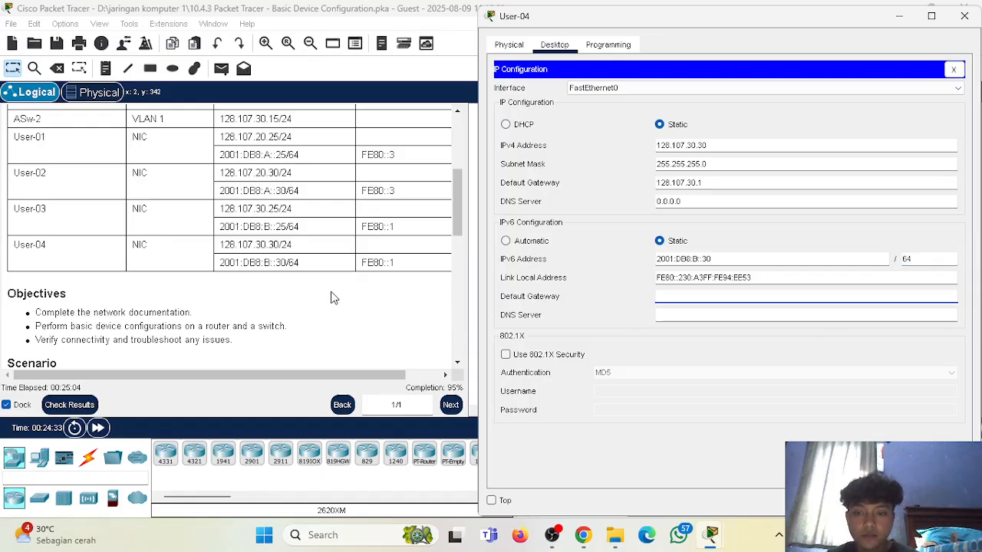
pyautogui.write('FE80::1')
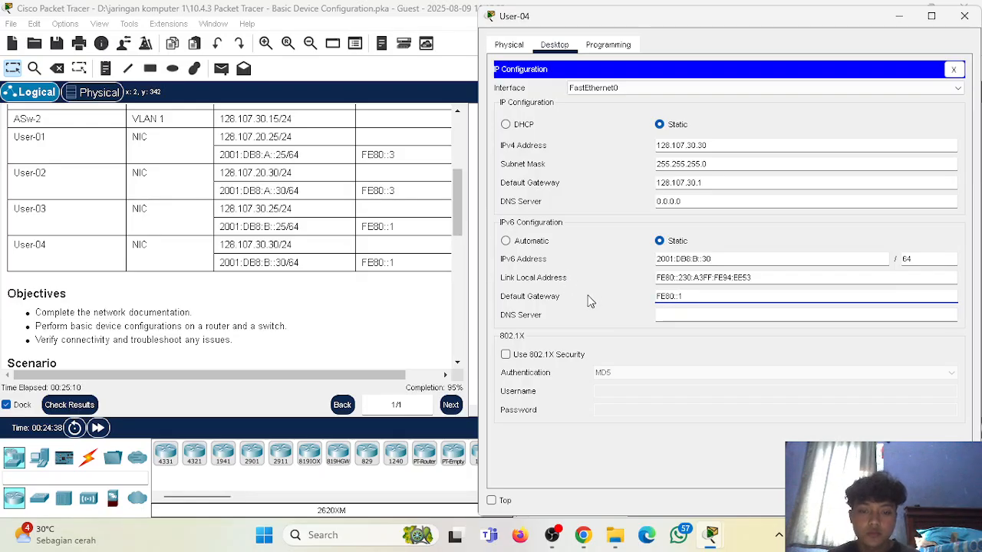
pyautogui.press('Return')
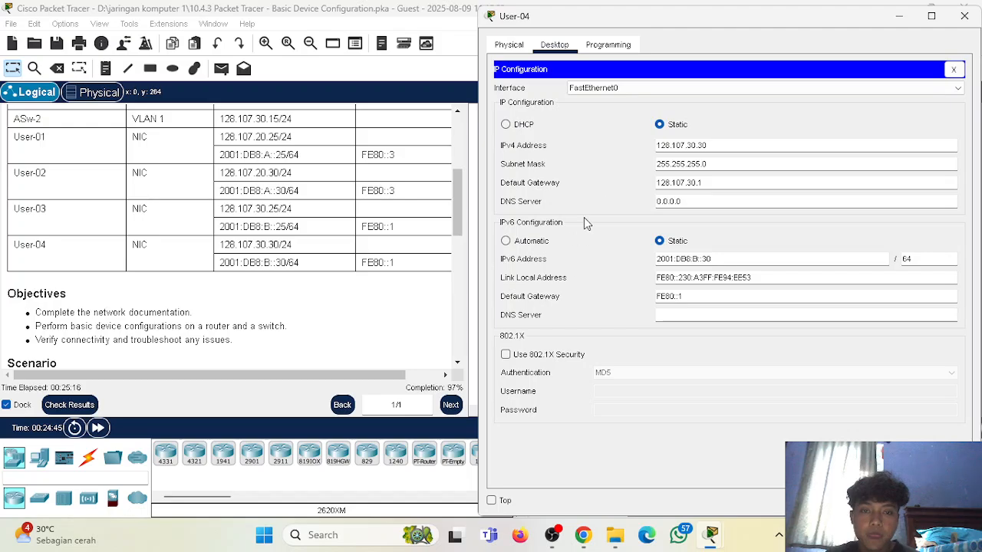
pyautogui.click(954, 68)
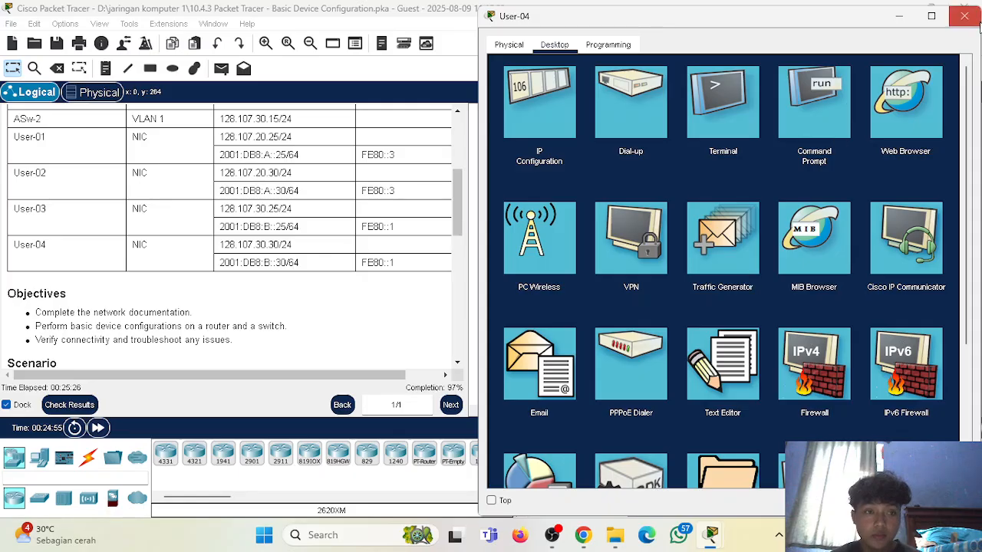
pyautogui.click(965, 15)
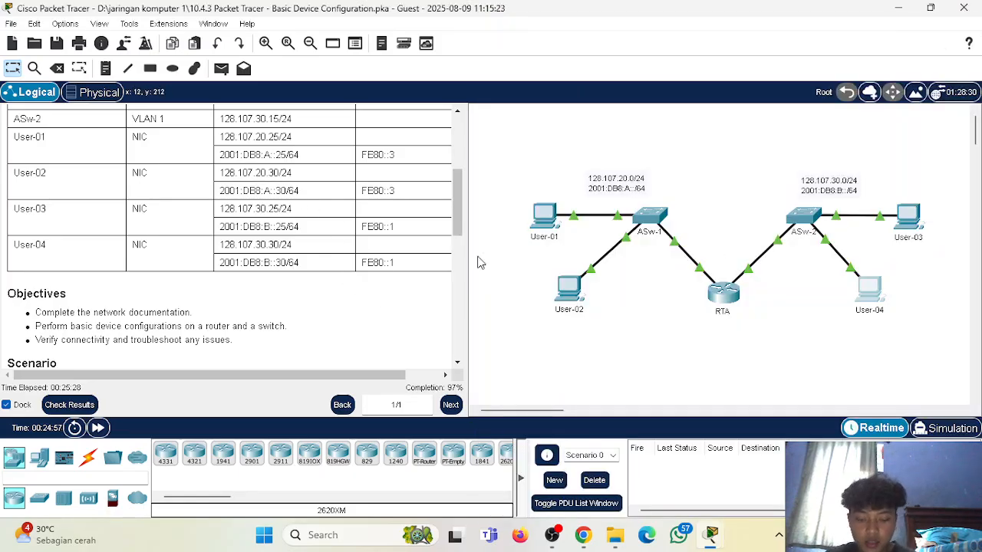
# Open the RTA router's command line beside the Addressing Table and ping User-01 at 128.107.20.25.
pyautogui.click(723, 293)
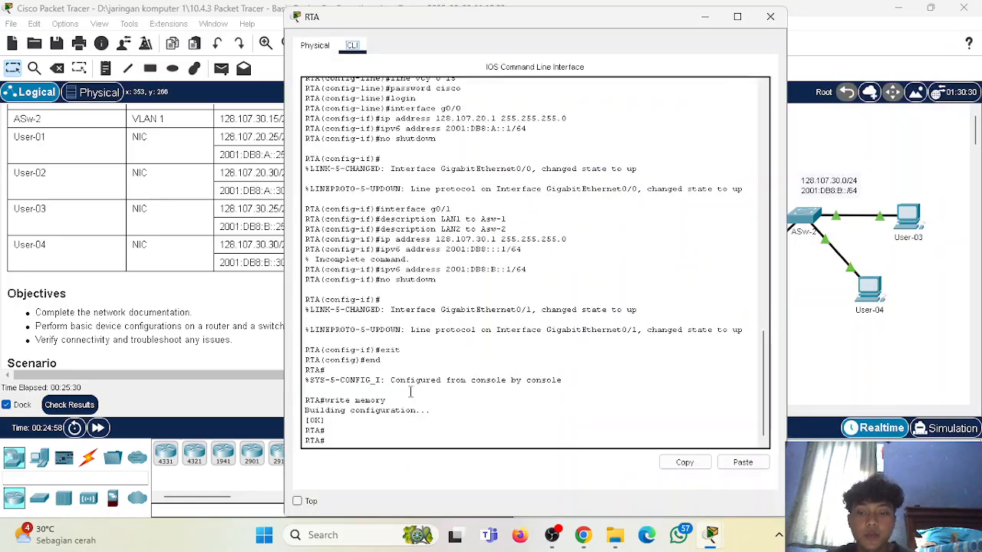
pyautogui.write('ping')
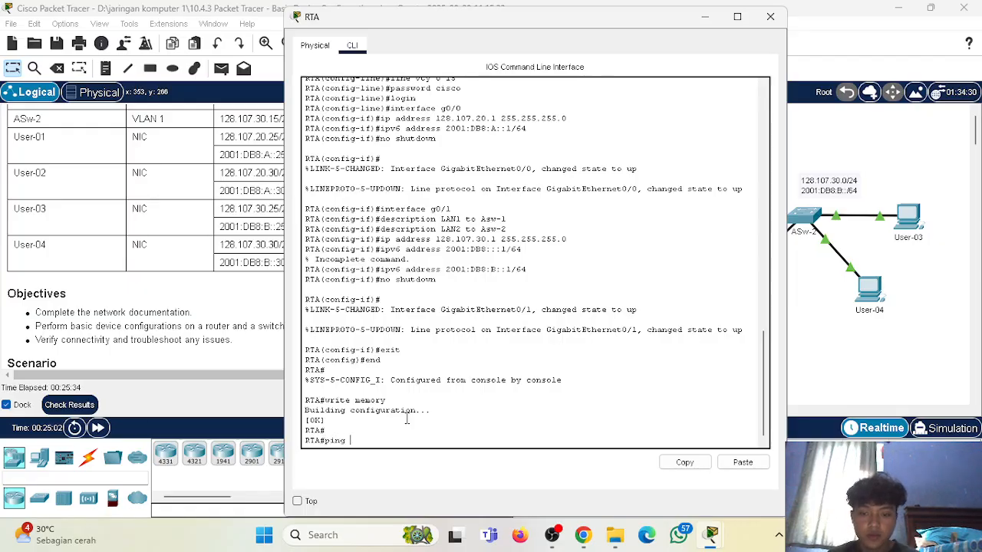
pyautogui.moveTo(556, 19); pyautogui.dragTo(741, 16)
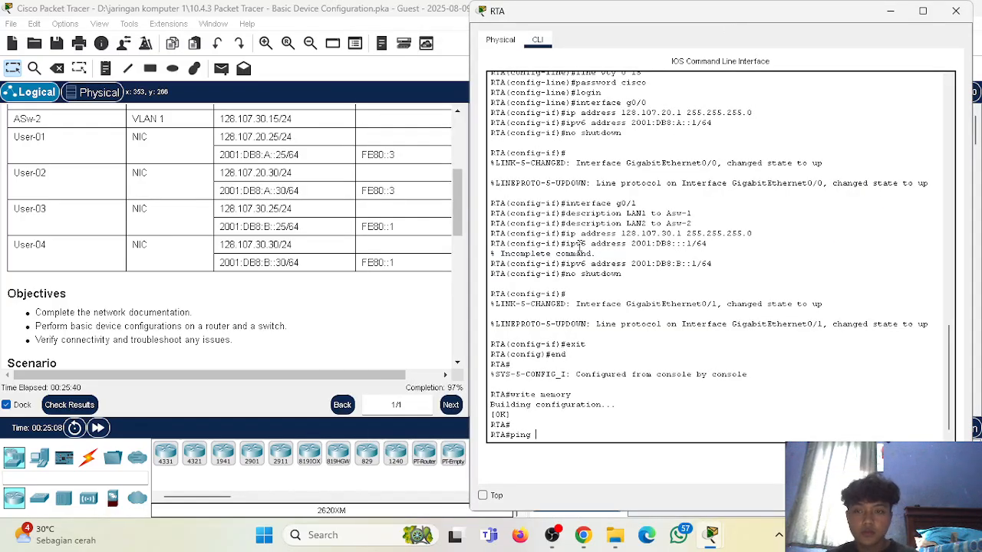
pyautogui.write('128')
pyautogui.scroll(4, 318, 147)
pyautogui.write('.')
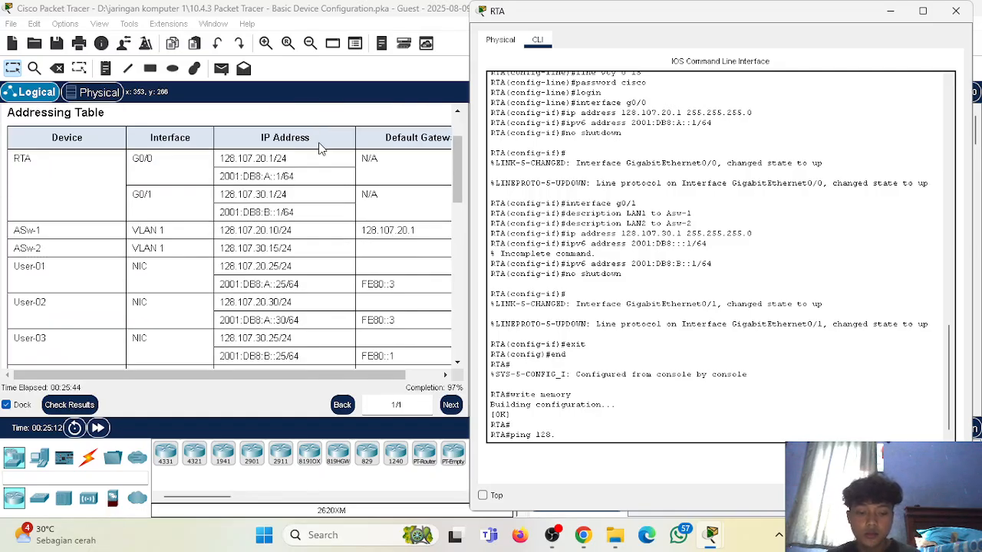
pyautogui.write('107.20.25')
pyautogui.press('Return')
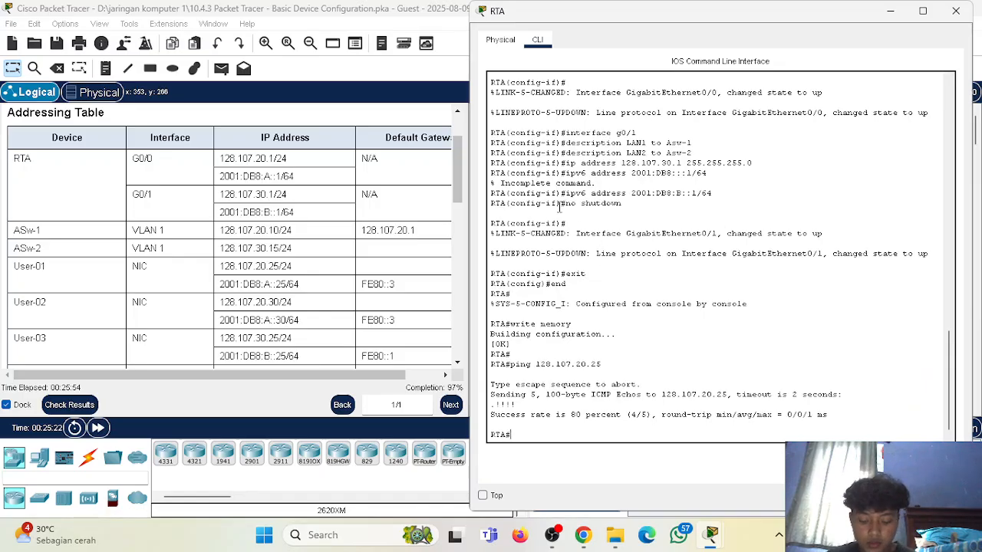
# Ping User-04 at 128.107.30.30 from RTA and close the router's window.
pyautogui.write('g 128.107.20.25')
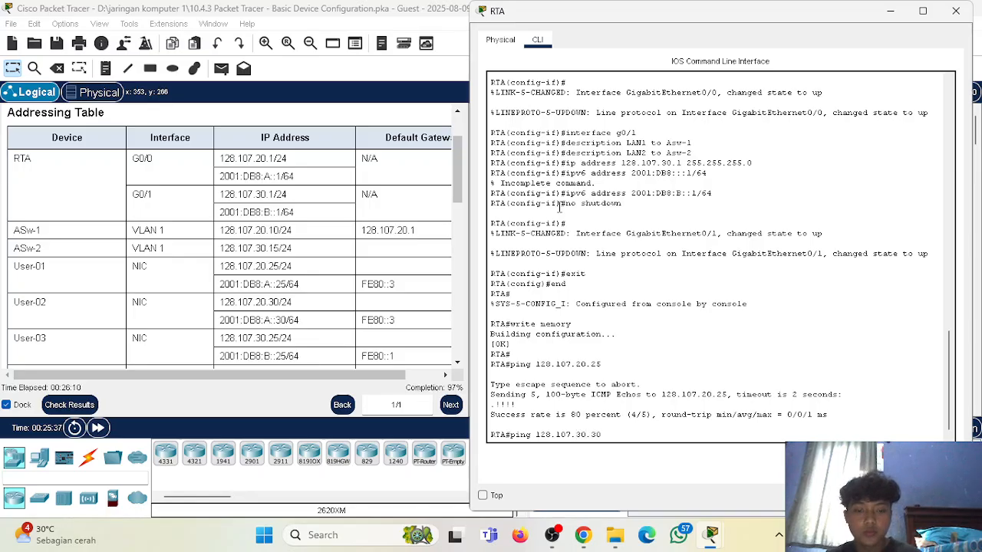
pyautogui.press('Return')
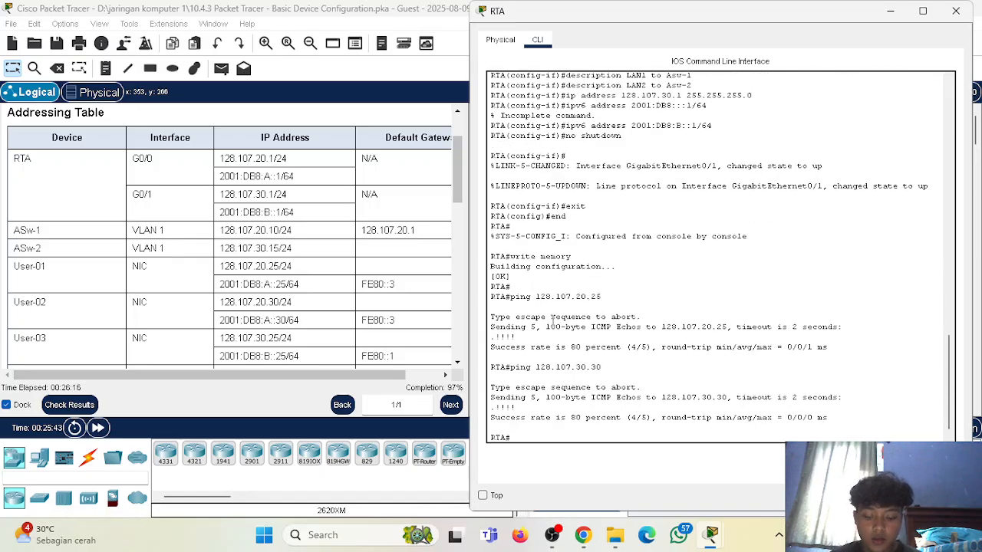
pyautogui.click(956, 11)
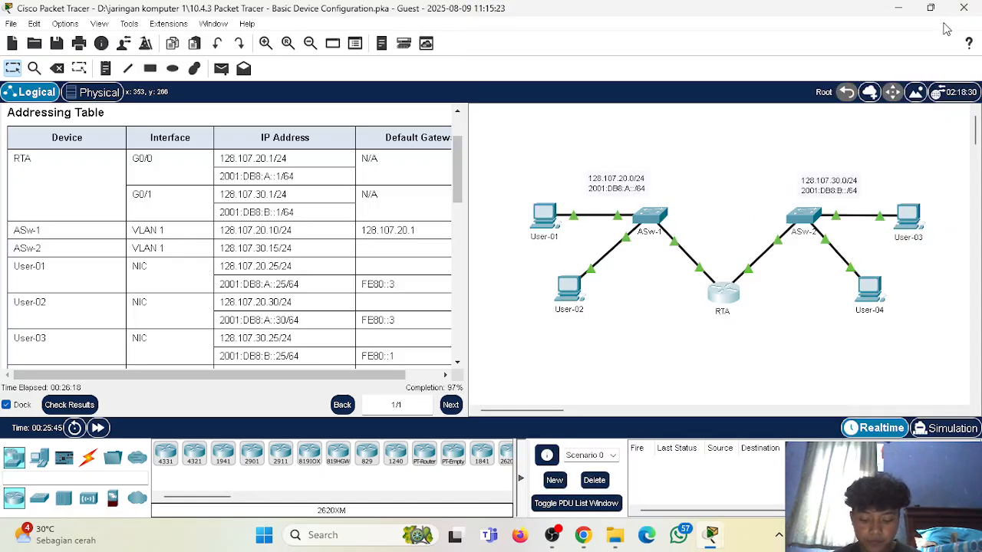
# Check the activity results and examine the assessment items for anything marked incorrect.
pyautogui.click(69, 405)
pyautogui.click(126, 106)
pyautogui.scroll(-4, 200, 238)
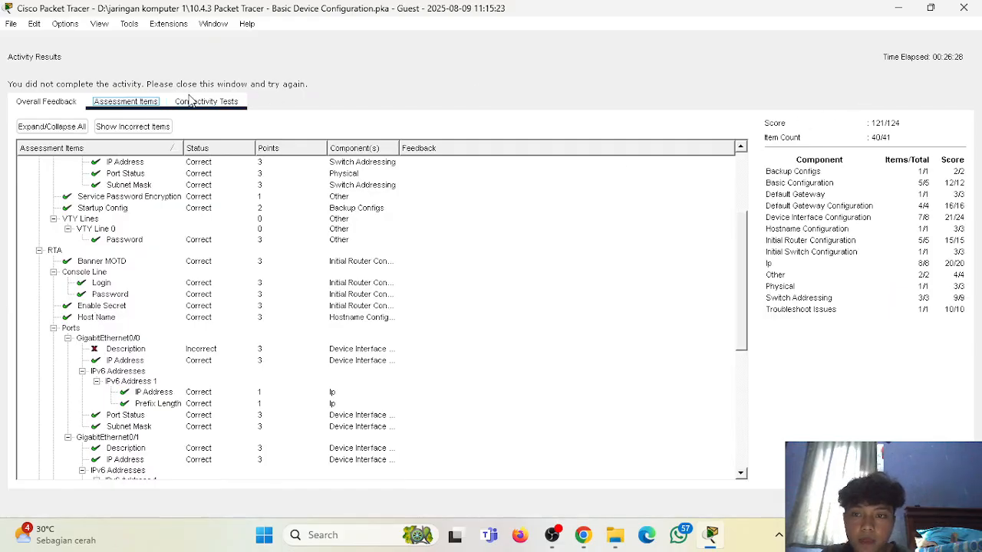
pyautogui.click(976, 7)
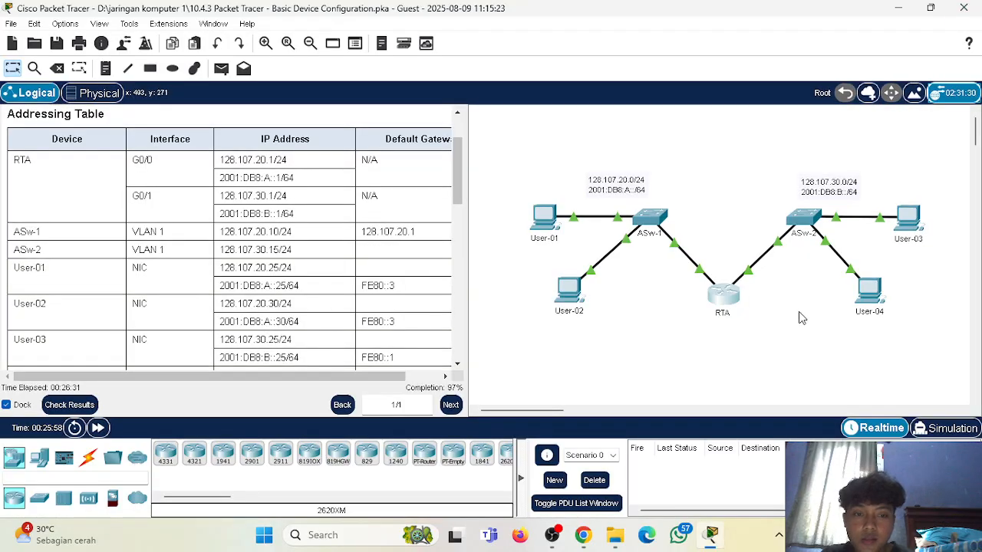
# Reopen RTA's command line and enter global configuration mode with conf term.
pyautogui.click(738, 306)
pyautogui.scroll(2, 542, 294)
pyautogui.scroll(-2, 522, 293)
pyautogui.click(402, 437)
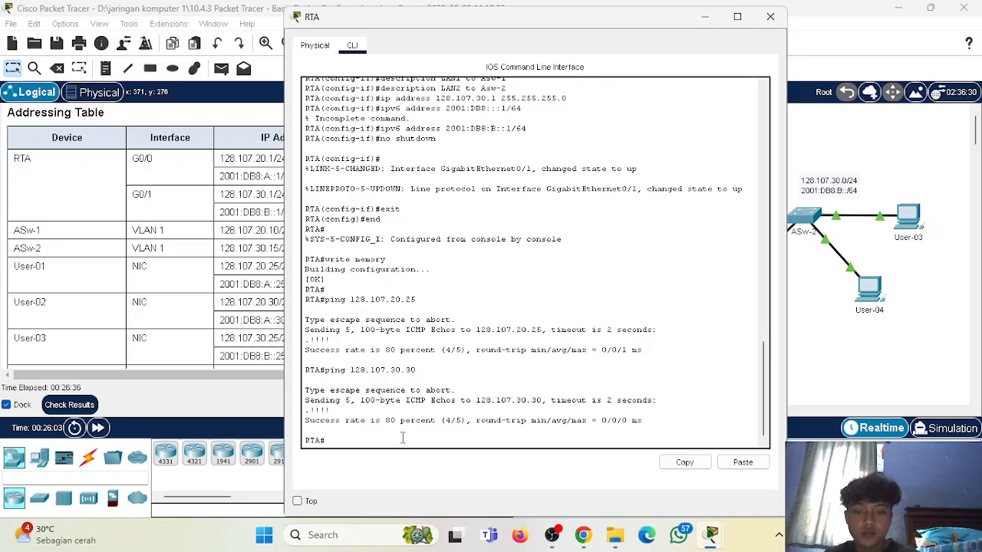
pyautogui.write('conf t')
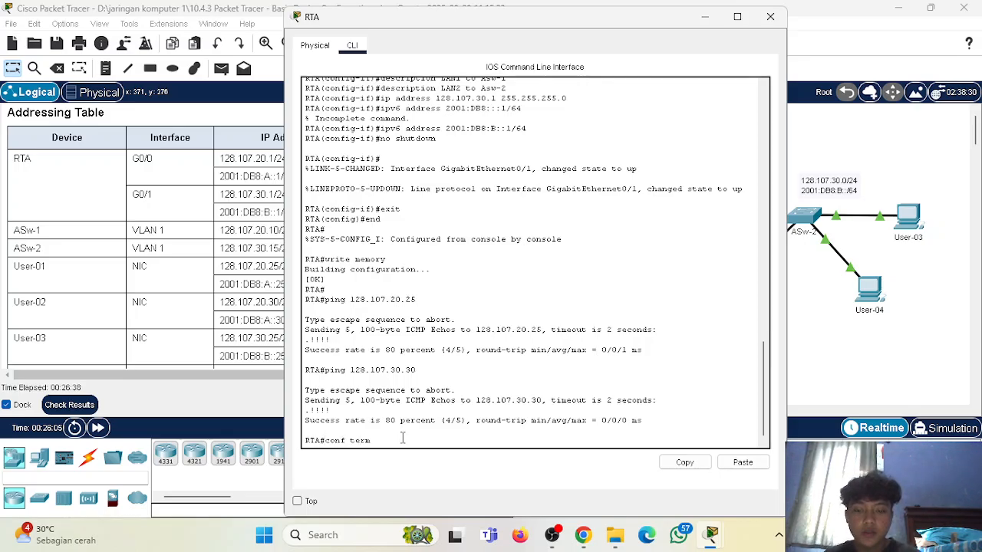
pyautogui.write('erm')
pyautogui.press('Return')
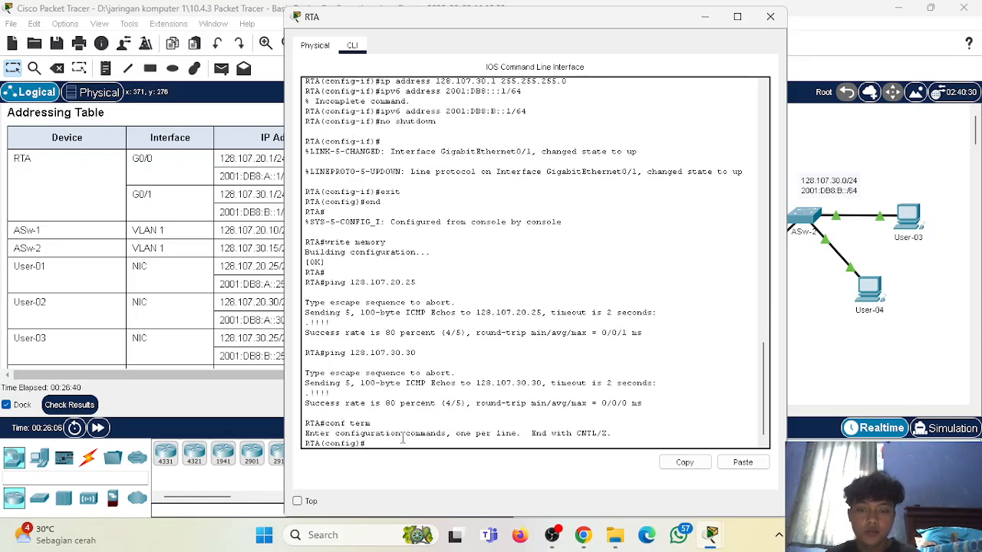
# Review RTA's earlier interface commands and recheck the RTA port entries in the assessment items.
pyautogui.scroll(5, 402, 437)
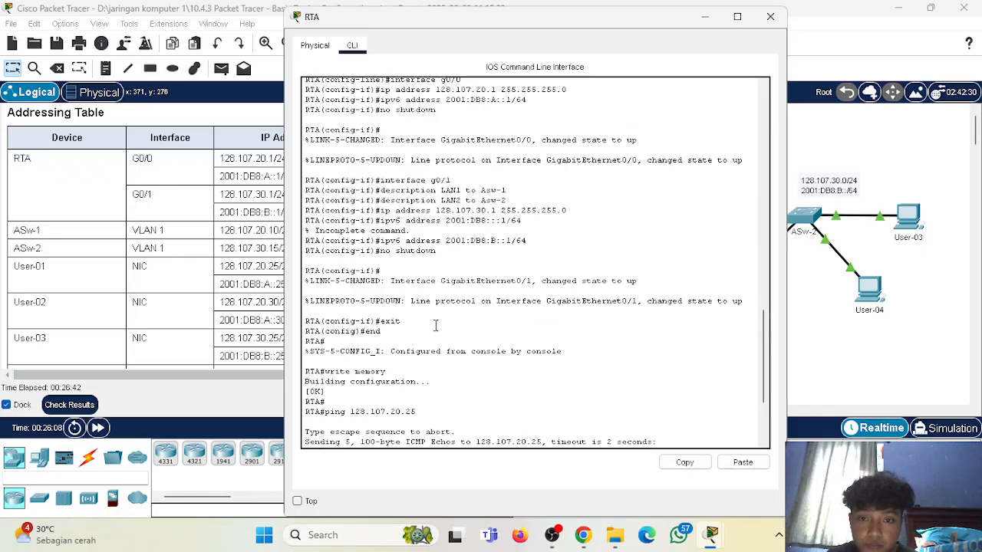
pyautogui.click(705, 16)
pyautogui.click(69, 404)
pyautogui.click(136, 106)
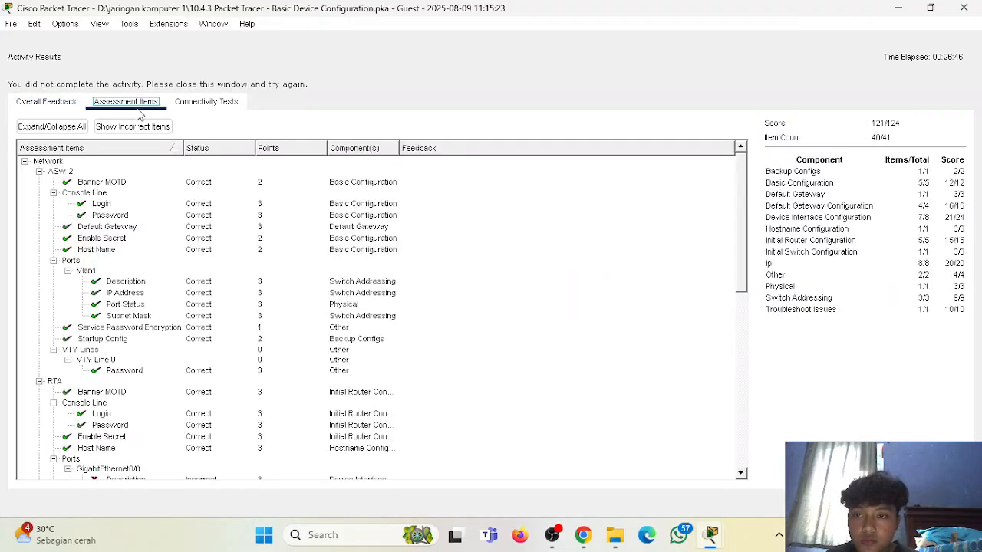
pyautogui.scroll(-4, 134, 380)
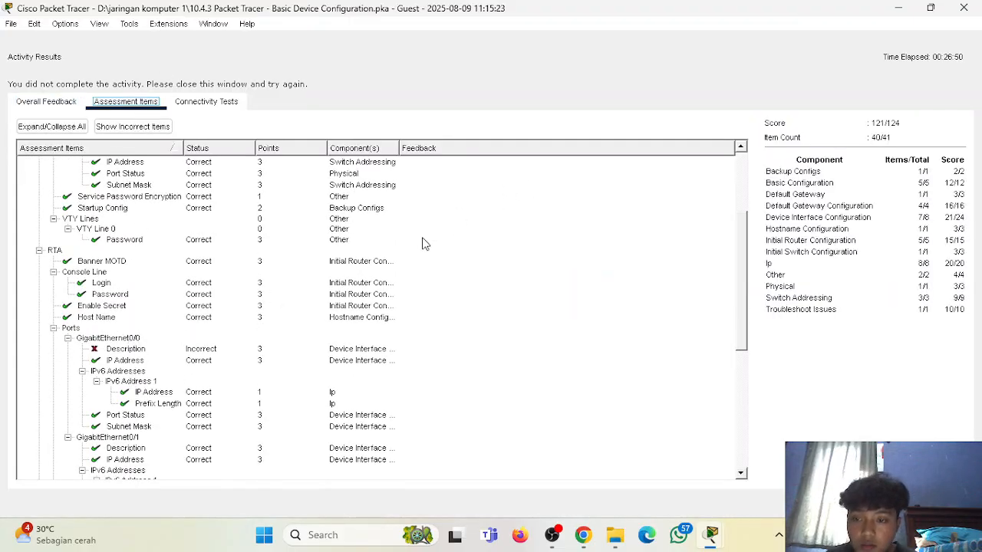
pyautogui.click(964, 8)
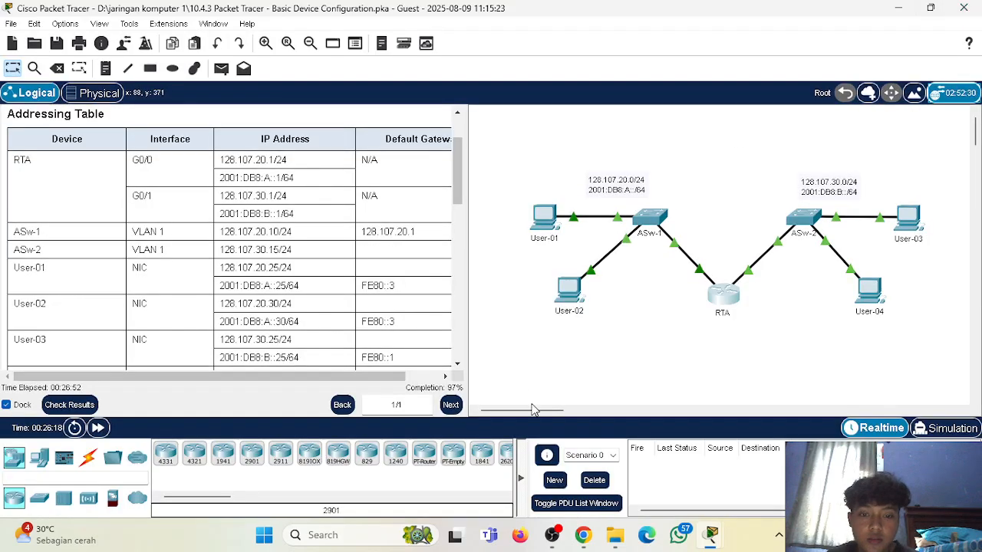
# Reopen RTA's command line, recheck the earlier interface commands and enter interface configuration mode with int g0/0.
pyautogui.click(732, 300)
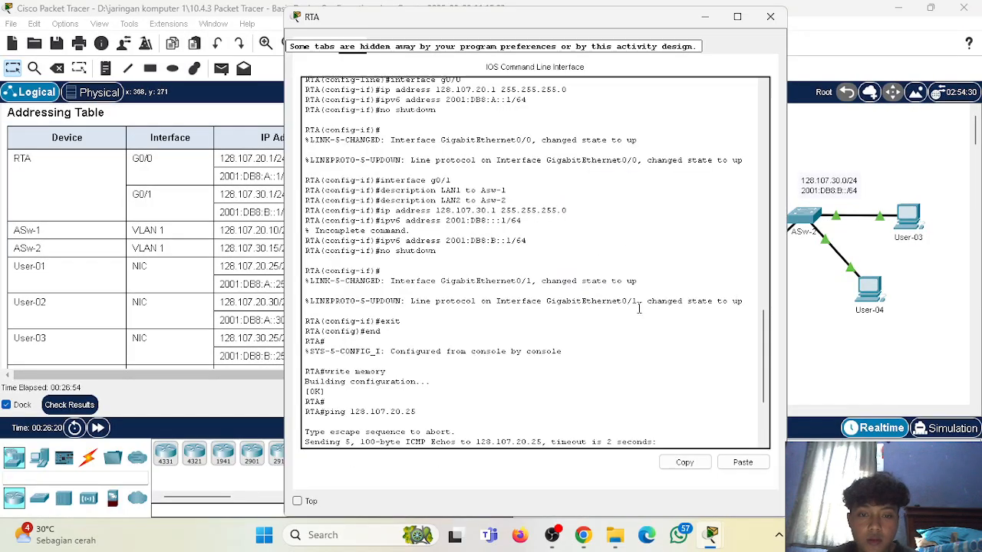
pyautogui.scroll(-7, 523, 301)
pyautogui.scroll(4, 526, 304)
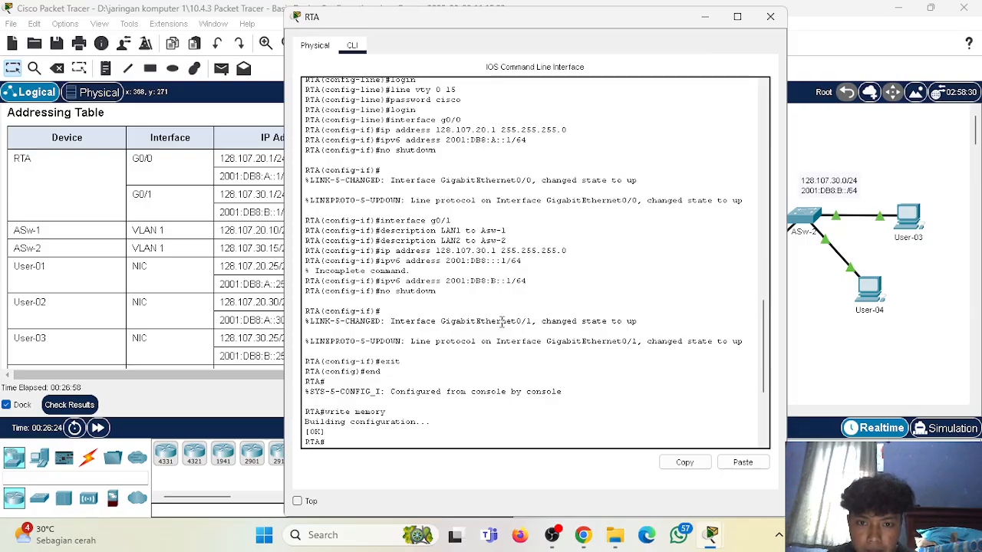
pyautogui.scroll(1, 503, 323)
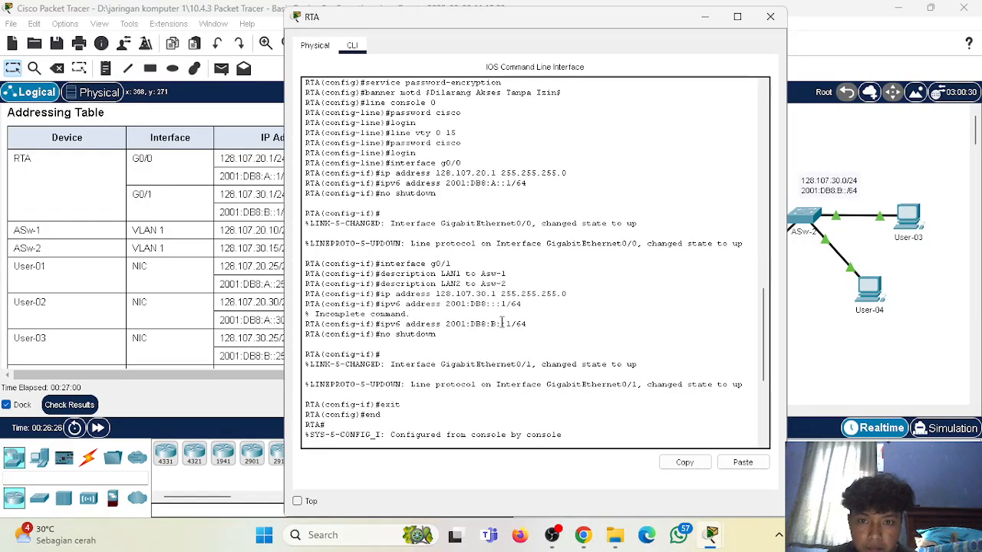
pyautogui.scroll(-5, 502, 322)
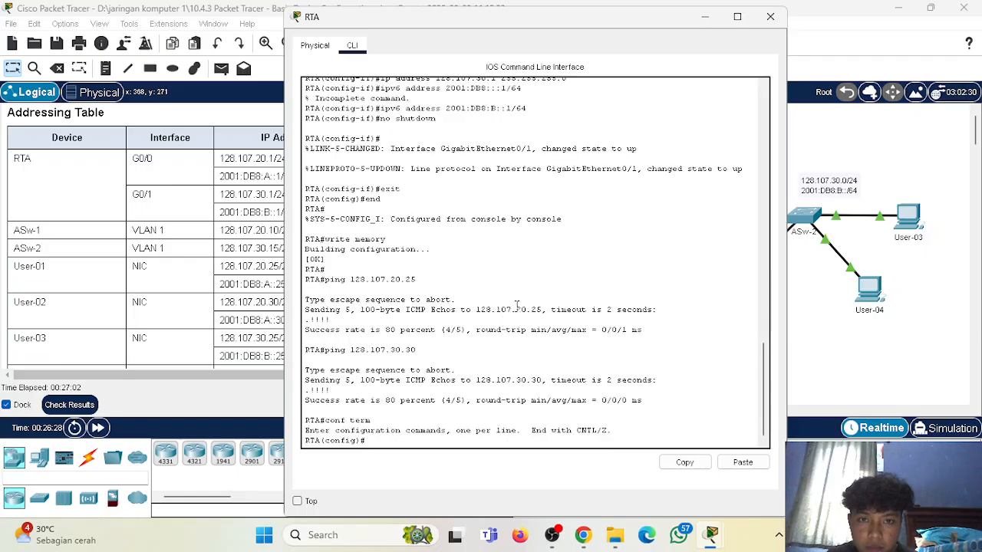
pyautogui.moveTo(601, 18); pyautogui.dragTo(797, 30)
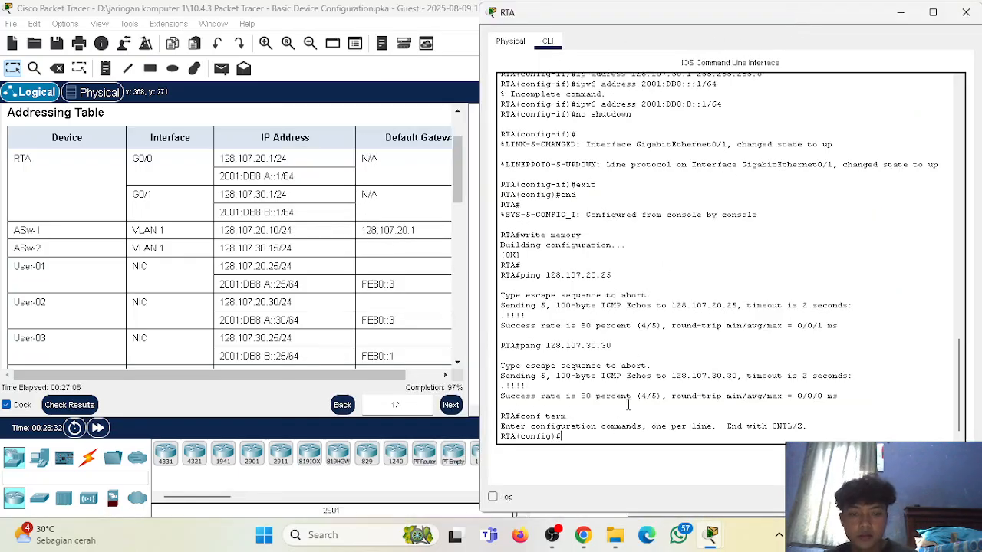
pyautogui.scroll(3, 598, 341)
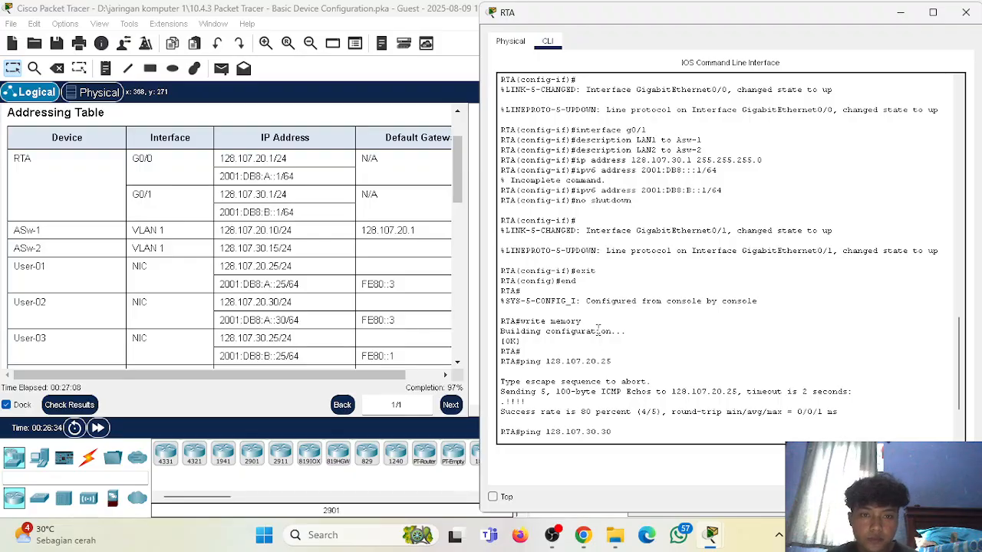
pyautogui.write('int g0/0')
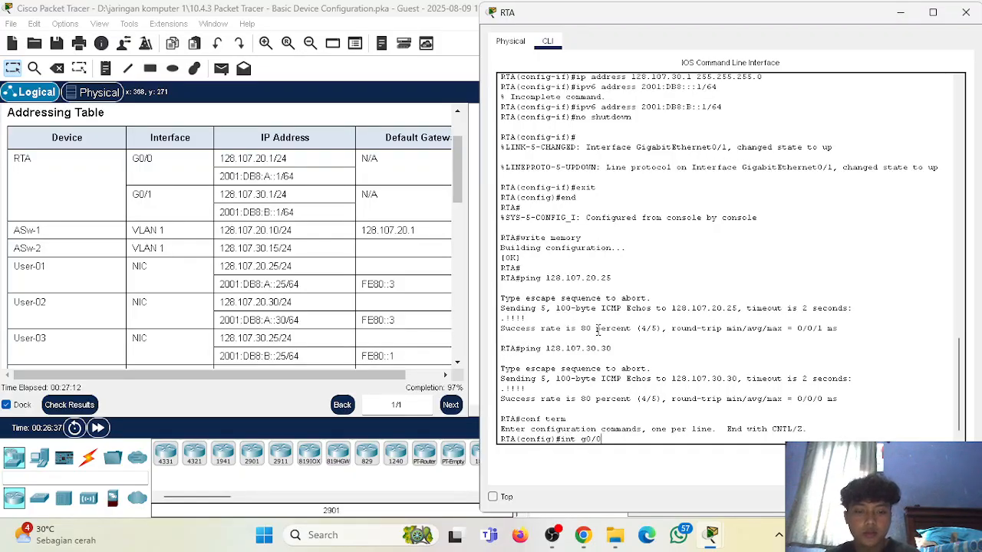
pyautogui.press('Return')
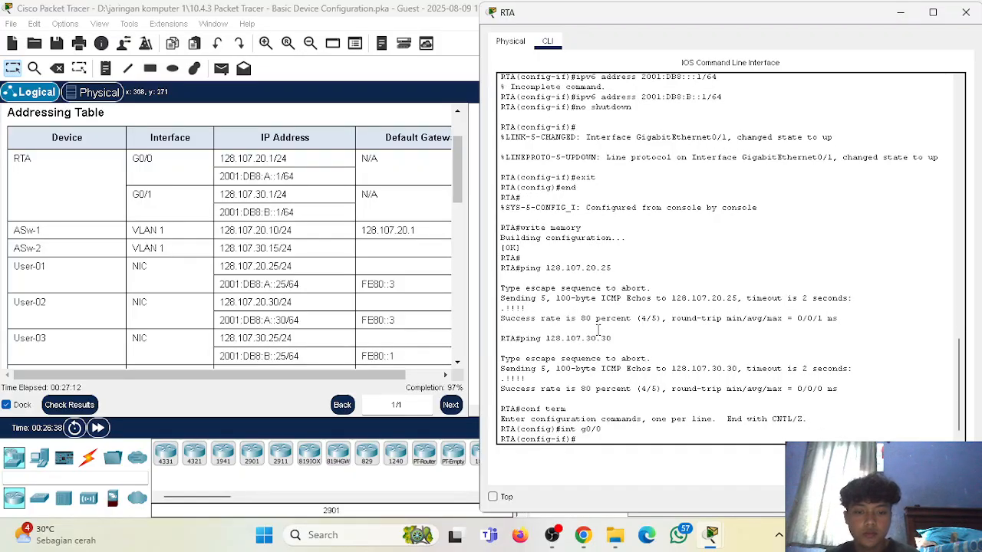
# Set the description of RTA's g0/0 interface to LAN1 to ASw-1, using the earlier configuration commands as reference.
pyautogui.scroll(3, 566, 298)
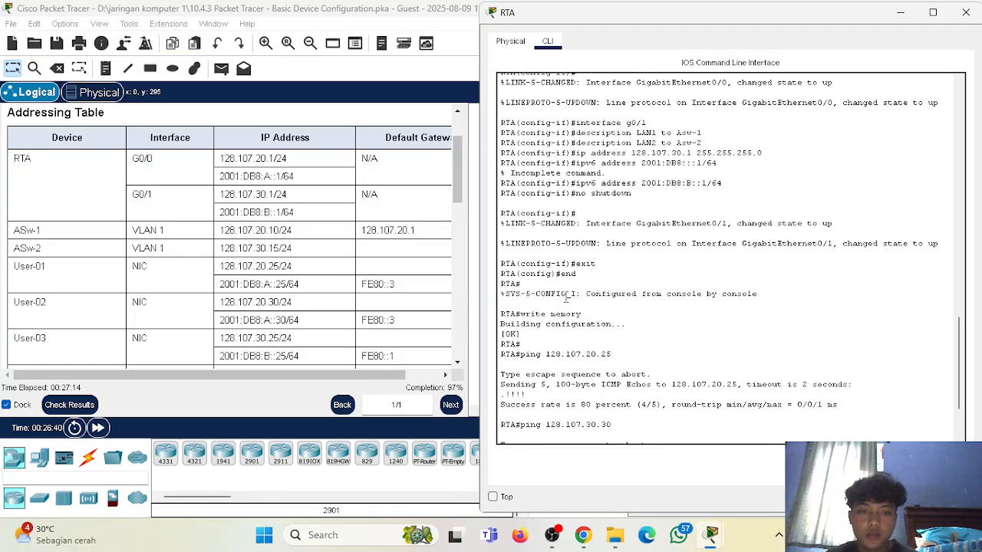
pyautogui.scroll(2, 567, 295)
pyautogui.scroll(5, 637, 224)
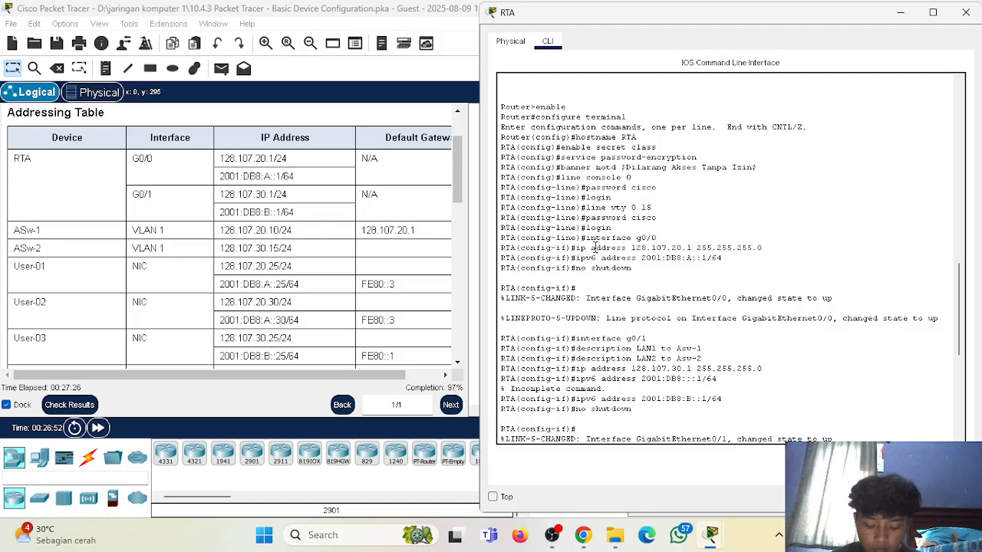
pyautogui.scroll(-10, 688, 310)
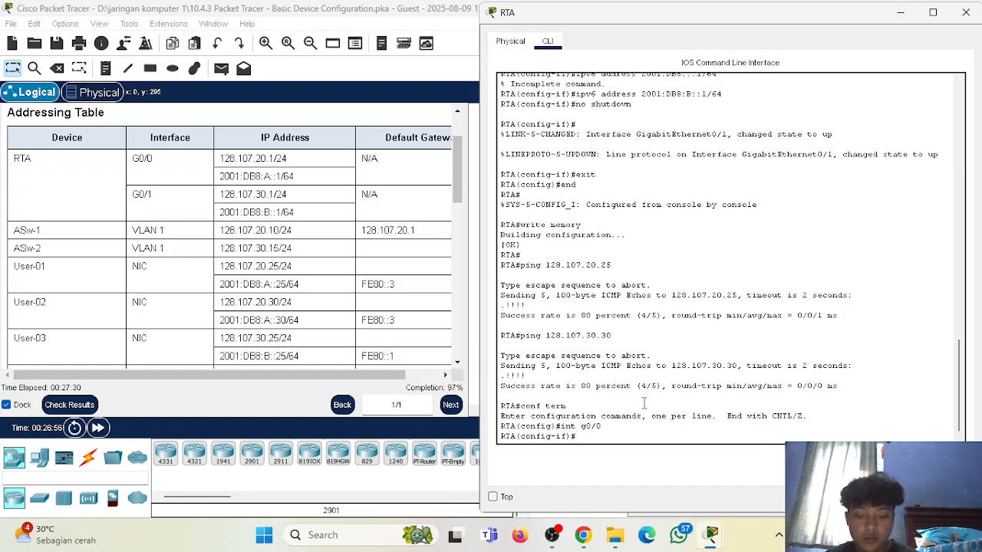
pyautogui.write('de')
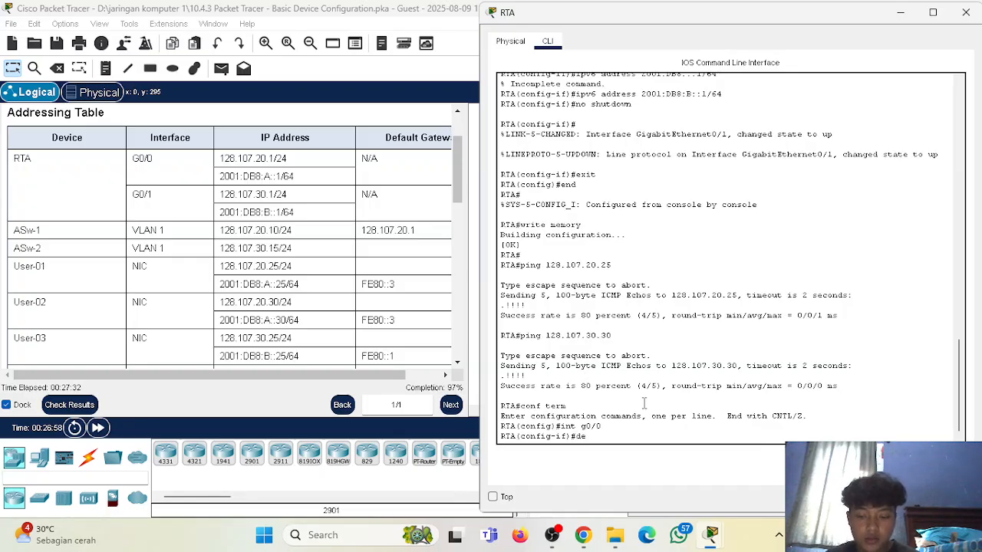
pyautogui.write('scrip')
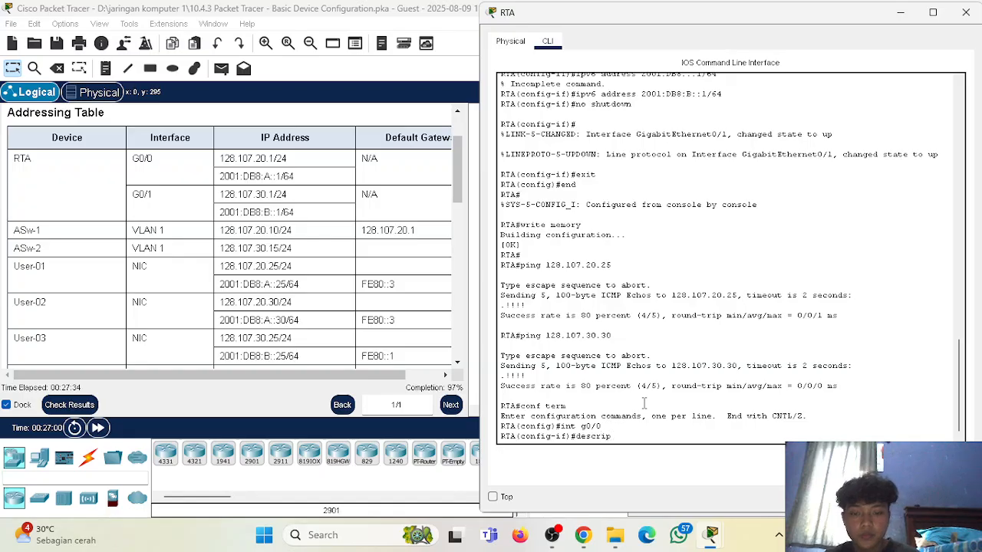
pyautogui.write('tion LAN1 yo')
pyautogui.press('BackSpace')
pyautogui.write('to A')
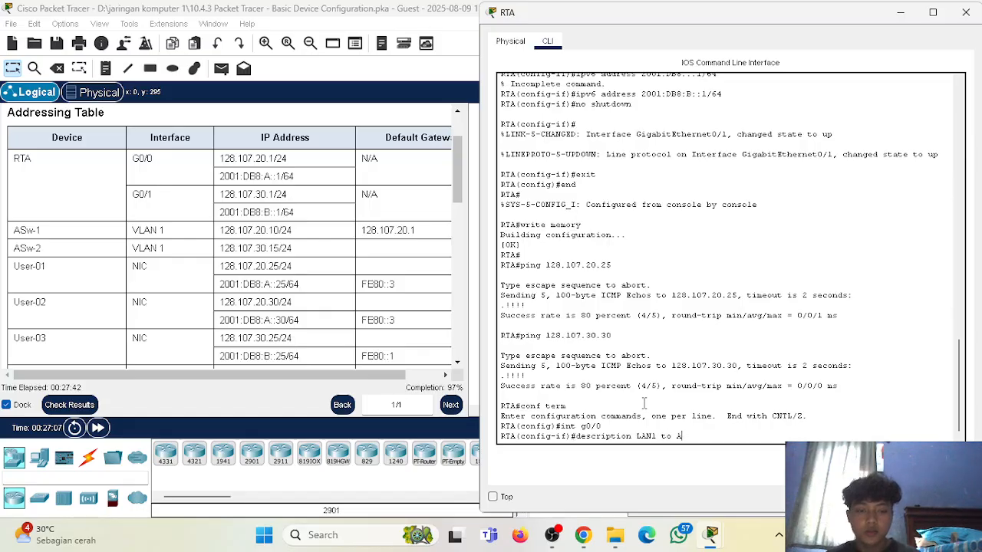
pyautogui.write('Sw-1')
pyautogui.press('Return')
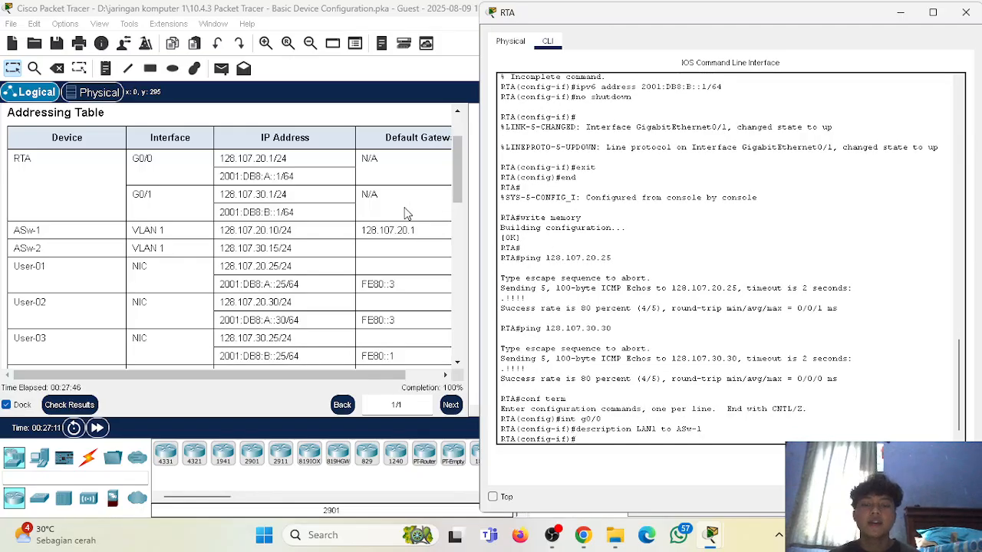
# Review the int g0/0 and description commands in RTA's session and close the router's window.
pyautogui.scroll(4, 589, 267)
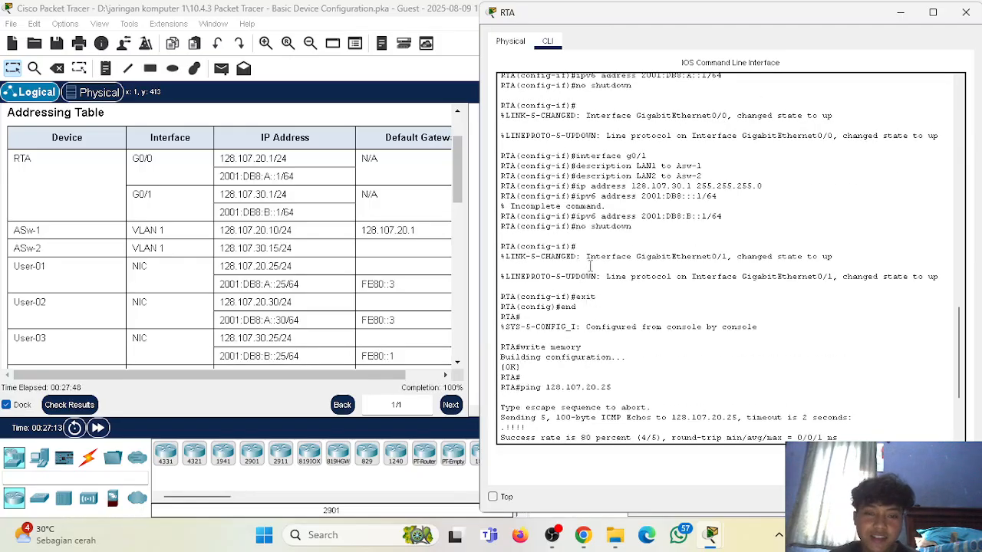
pyautogui.scroll(5, 589, 267)
pyautogui.scroll(-10, 631, 210)
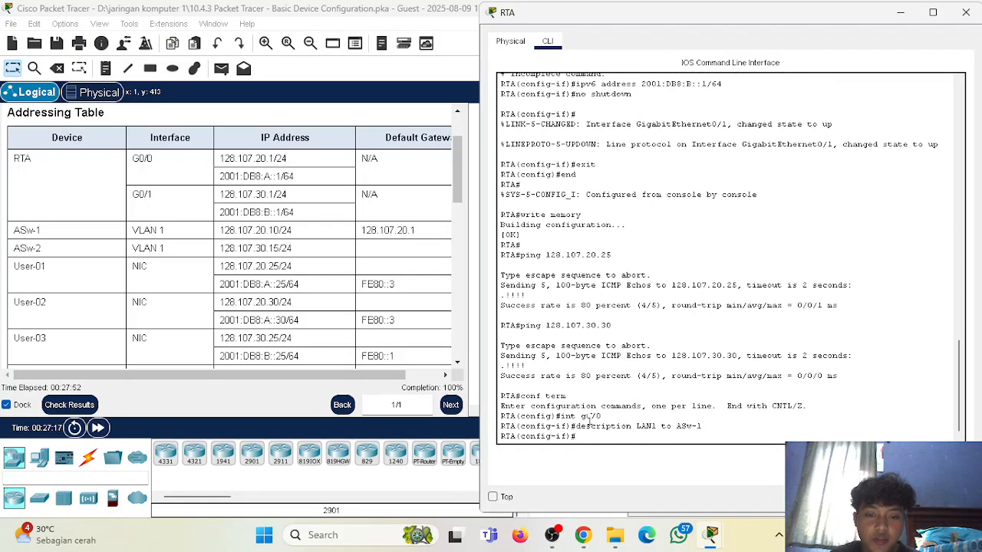
pyautogui.moveTo(561, 416); pyautogui.dragTo(603, 416)
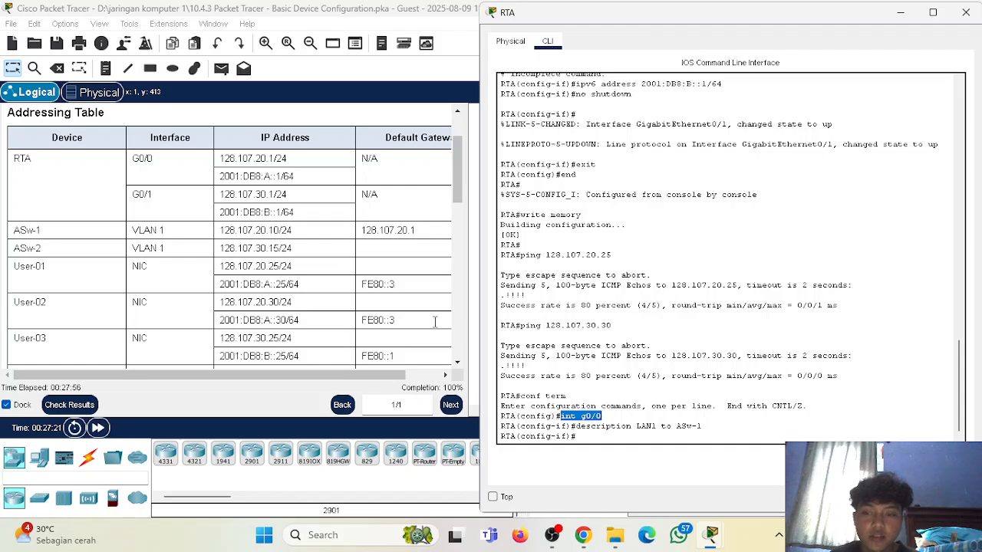
pyautogui.moveTo(577, 428); pyautogui.dragTo(609, 418)
pyautogui.click(772, 189)
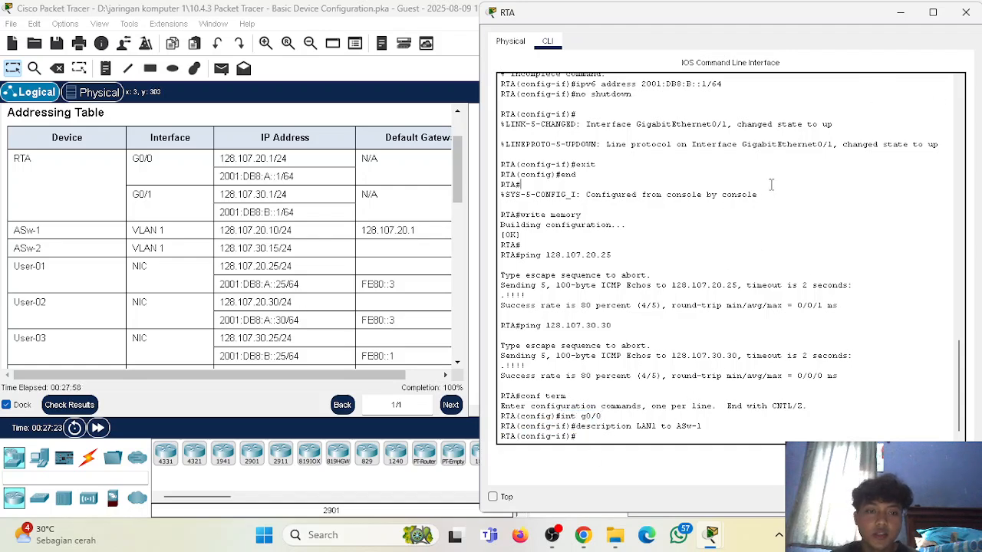
pyautogui.click(966, 12)
# Look through the activity instructions from the addressing table back to the title and switch to OBS.
pyautogui.scroll(-1, 430, 338)
pyautogui.scroll(1, 430, 338)
pyautogui.scroll(-3, 422, 326)
pyautogui.scroll(3, 419, 320)
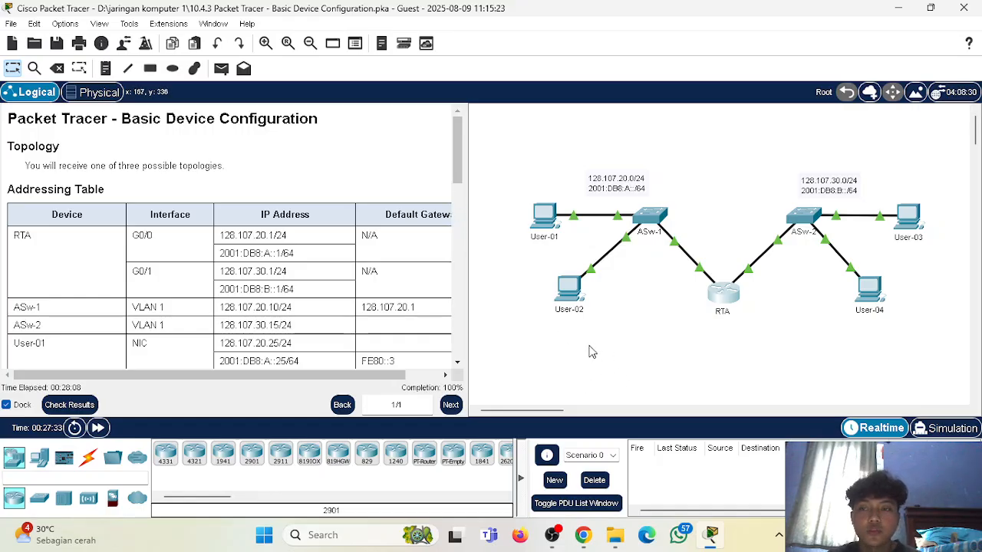
pyautogui.click(557, 541)
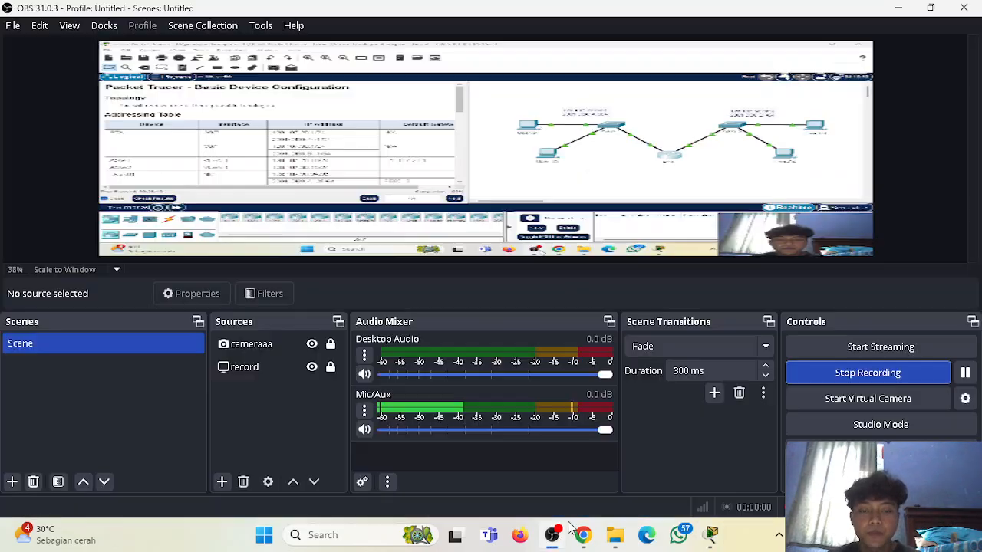